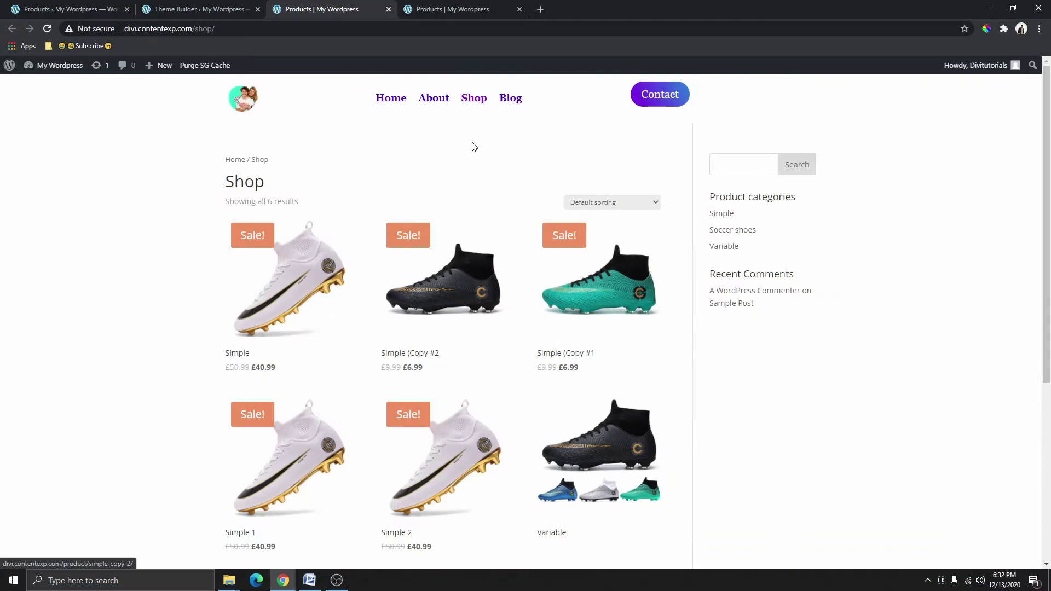
- Examine the banner, product grid and sidebar of the styled Soccer Shoes shop page
{"action": "left_click", "coordinate": [462, 11]}
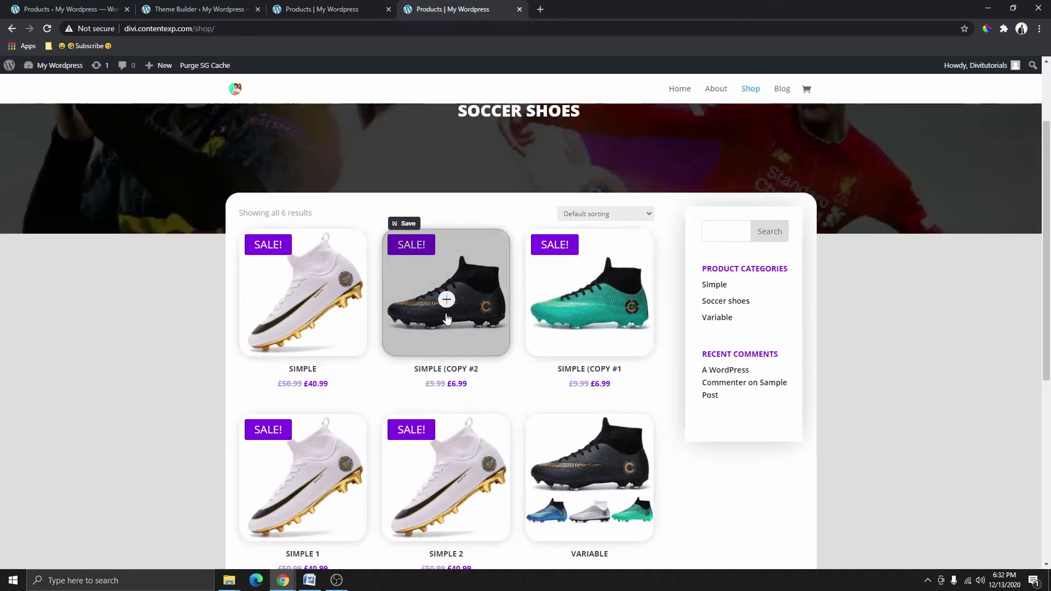
{"action": "scroll", "coordinate": [449, 329], "scroll_direction": "down", "scroll_amount": 4}
{"action": "scroll", "coordinate": [453, 392], "scroll_direction": "up", "scroll_amount": 6}
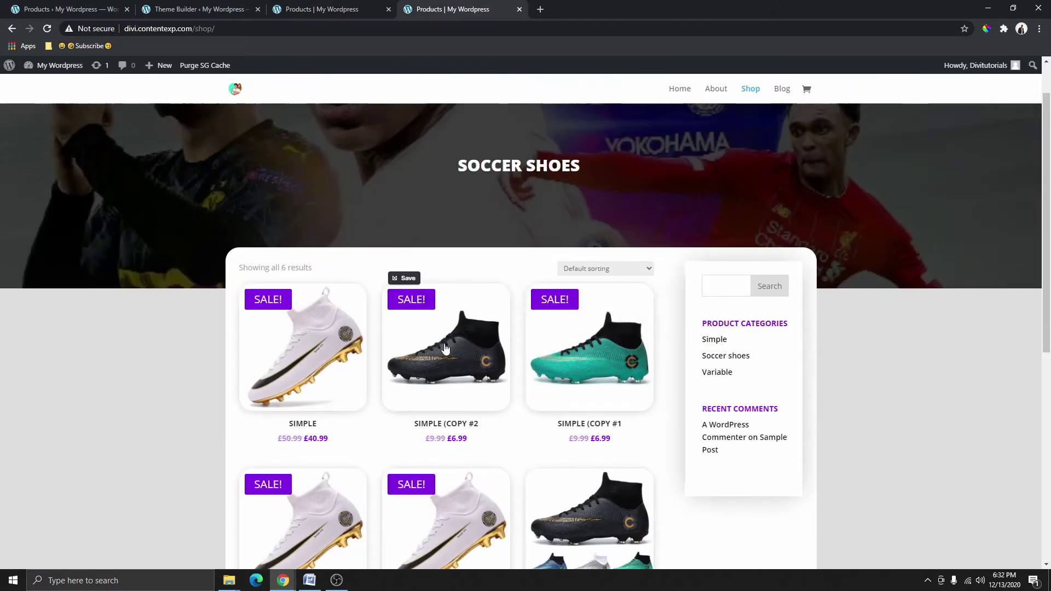
{"action": "scroll", "coordinate": [405, 366], "scroll_direction": "down", "scroll_amount": 1}
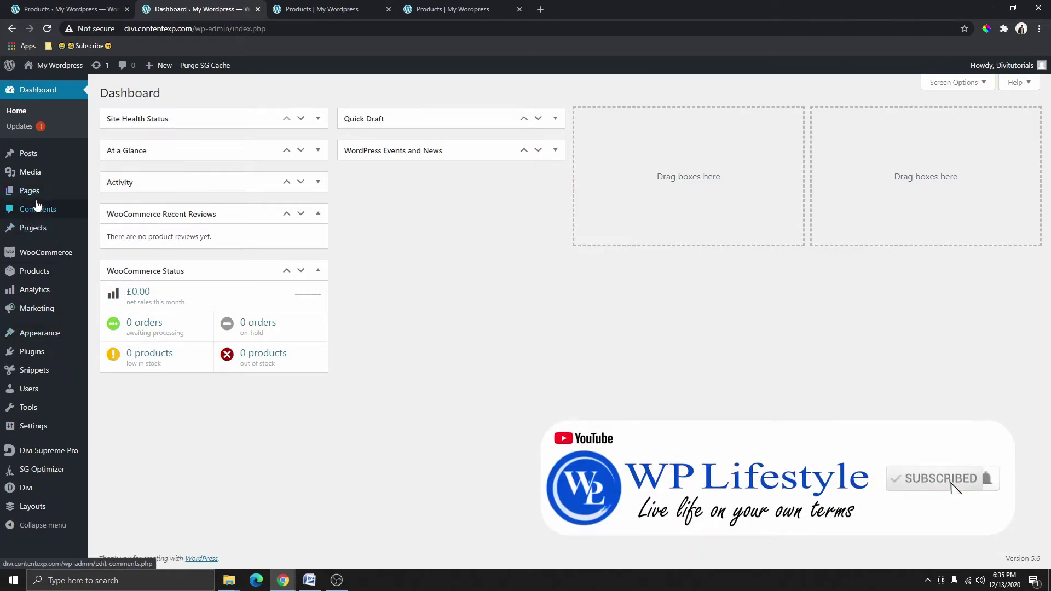
- Open the Divi Theme Builder from the WordPress dashboard
{"action": "mouse_move", "coordinate": [40, 493]}
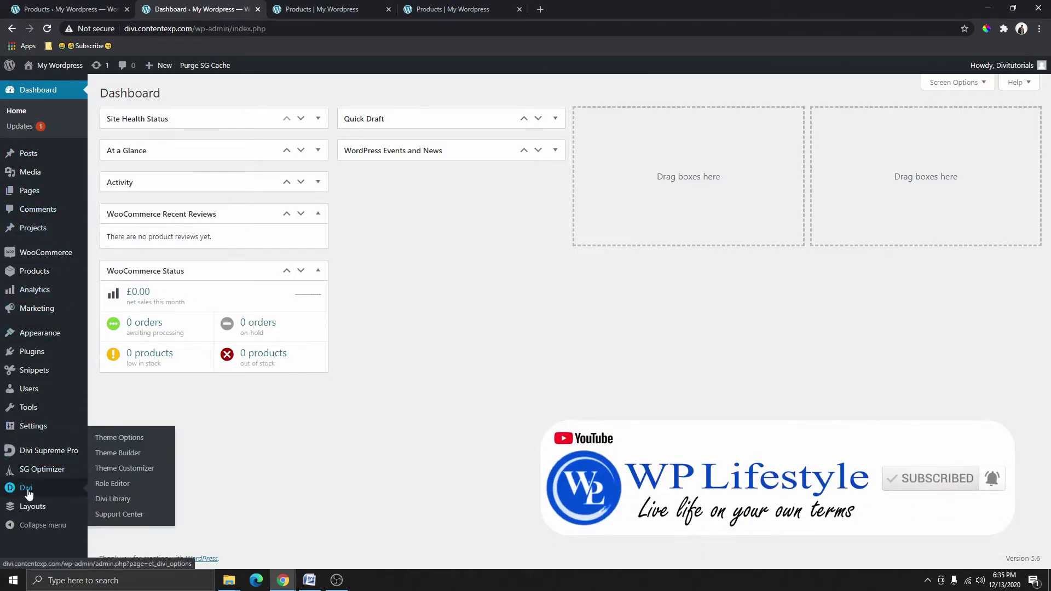
{"action": "left_click", "coordinate": [111, 458]}
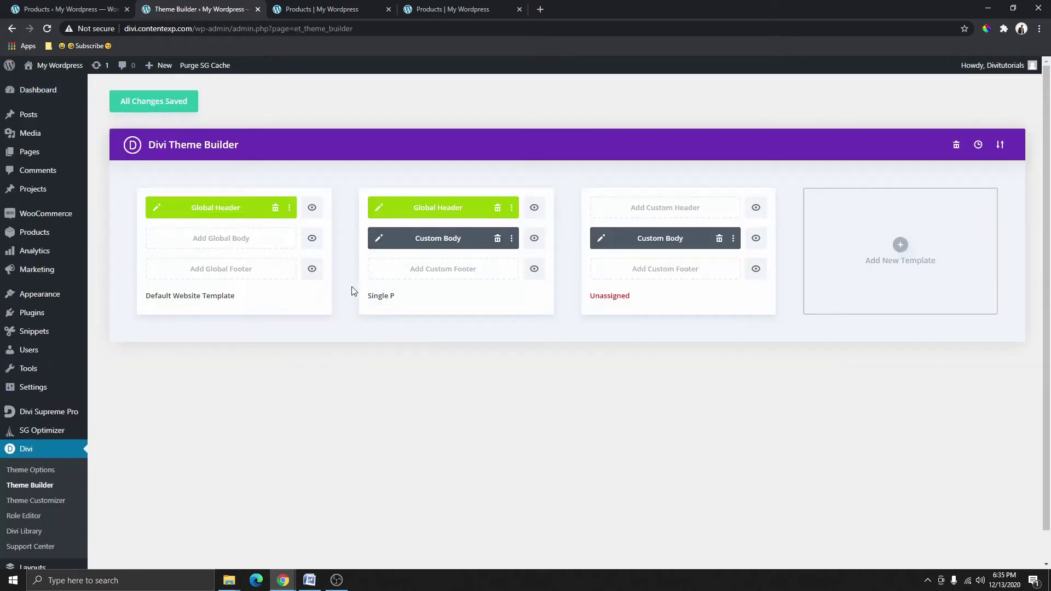
{"action": "left_click", "coordinate": [408, 296]}
{"action": "left_click_drag", "start_coordinate": [408, 296], "coordinate": [369, 298]}
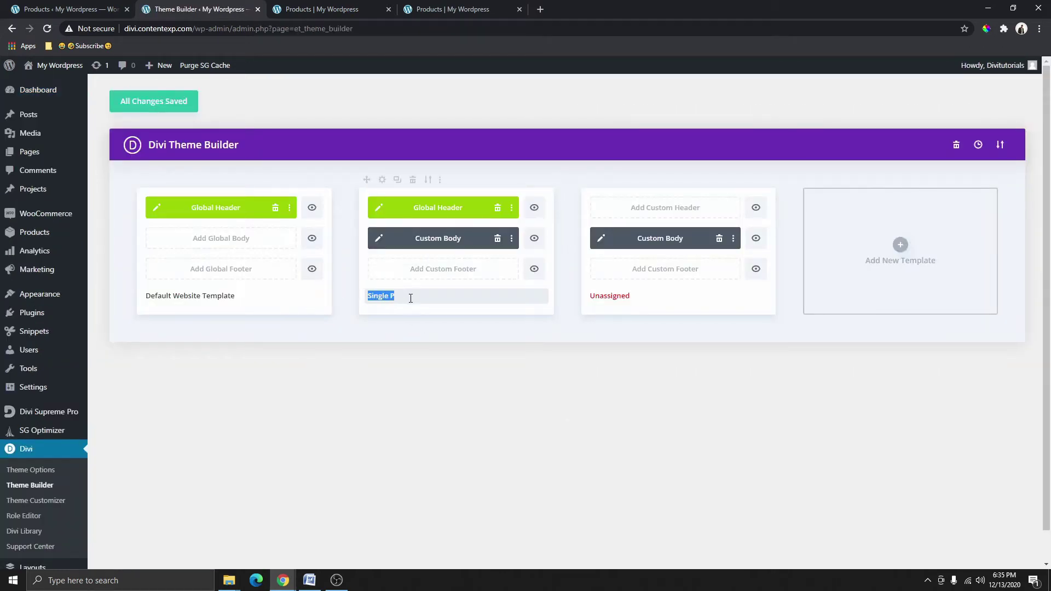
{"action": "left_click", "coordinate": [692, 370]}
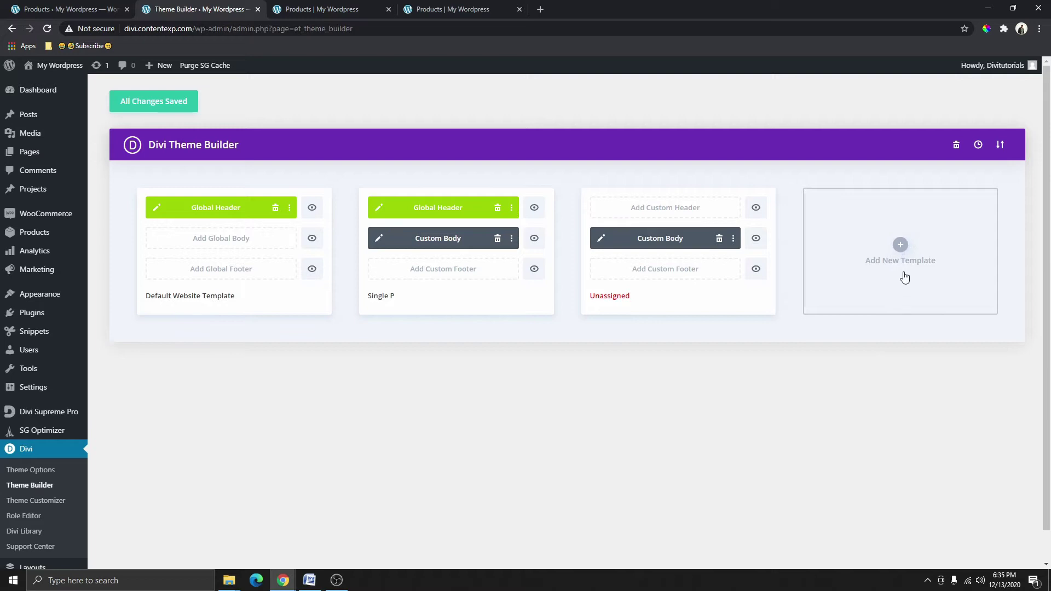
- Create a new Theme Builder template assigned to the Products Archive Page
{"action": "left_click", "coordinate": [901, 245]}
{"action": "mouse_move", "coordinate": [901, 222]}
{"action": "scroll", "coordinate": [870, 269], "scroll_direction": "down", "scroll_amount": 2}
{"action": "scroll", "coordinate": [870, 268], "scroll_direction": "down", "scroll_amount": 5}
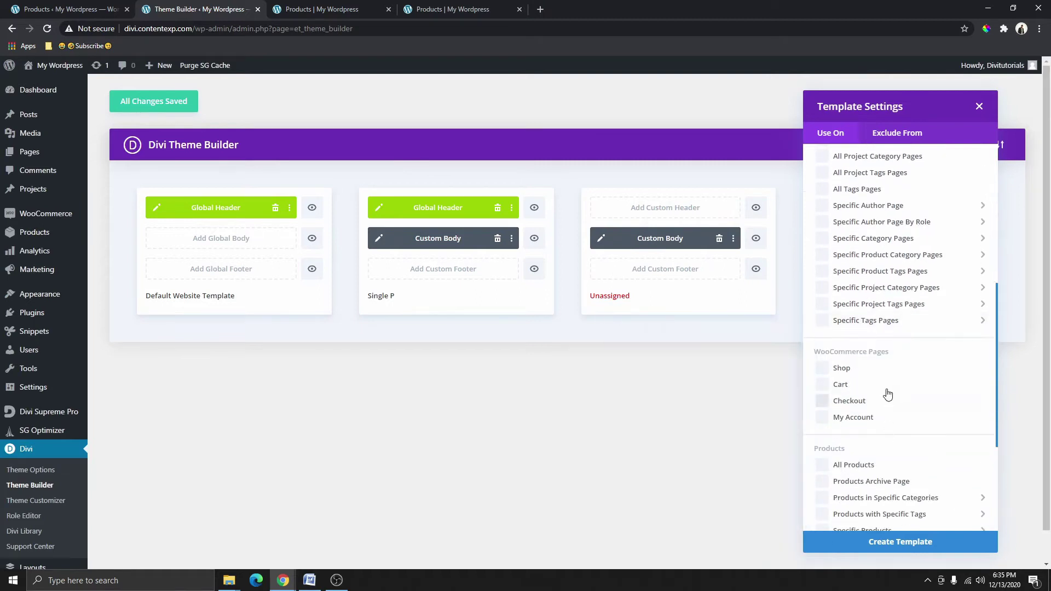
{"action": "scroll", "coordinate": [875, 418], "scroll_direction": "down", "scroll_amount": 1}
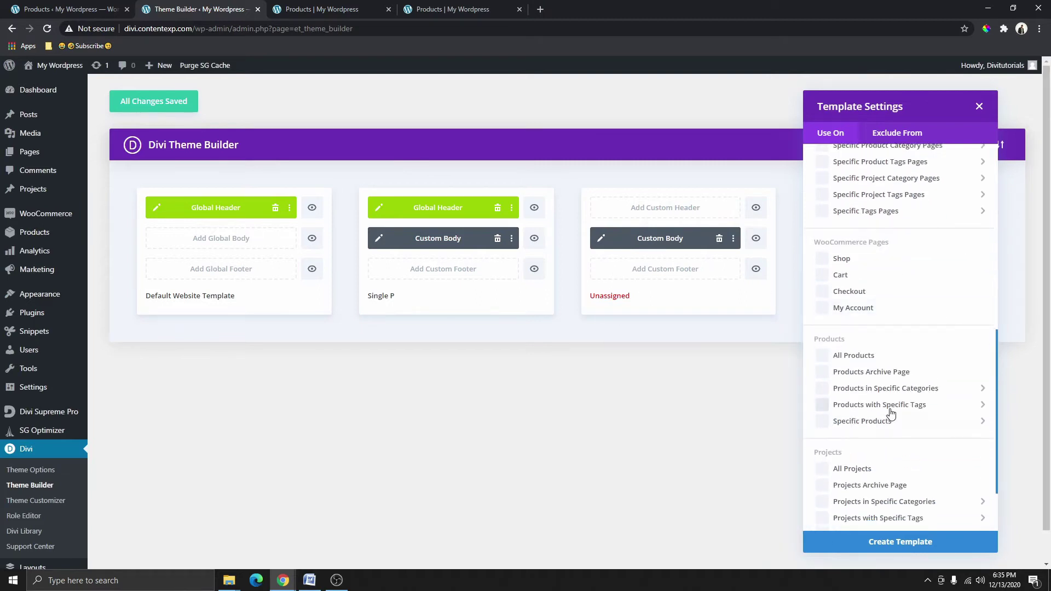
{"action": "left_click", "coordinate": [824, 374]}
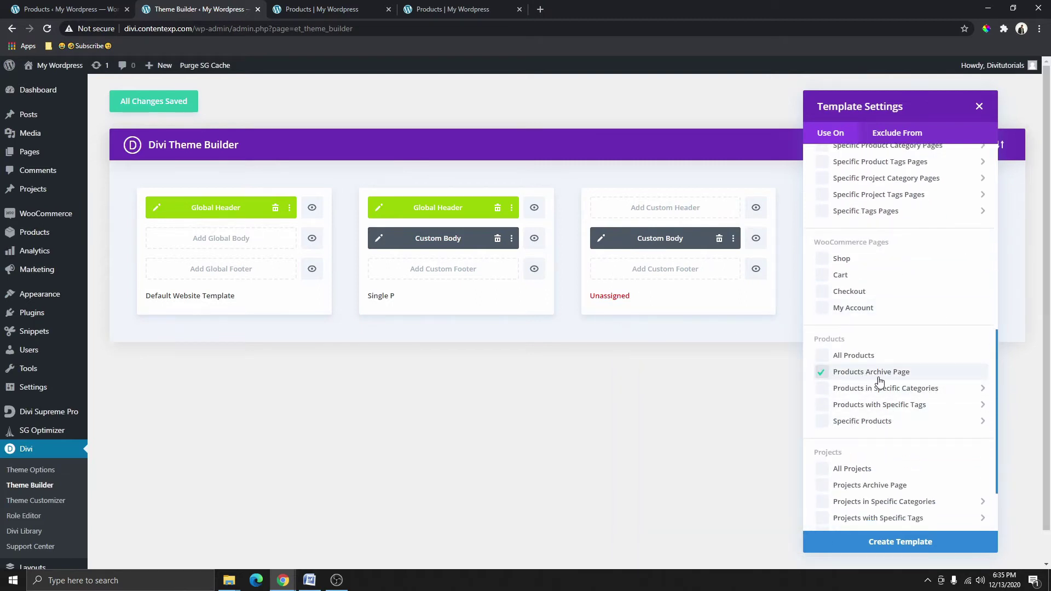
{"action": "left_click", "coordinate": [900, 543]}
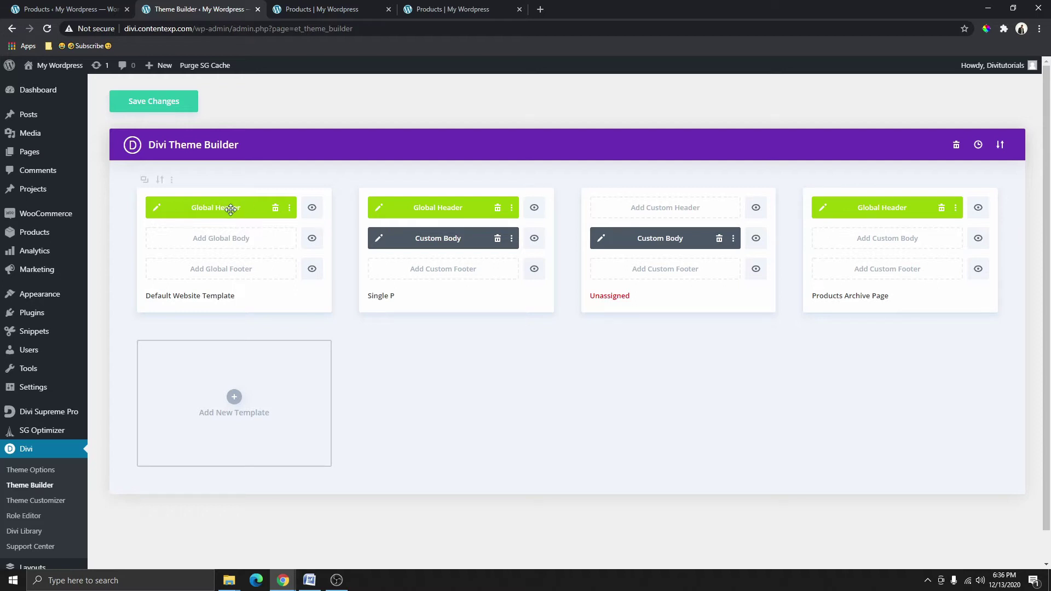
- Start a custom body for the Products Archive Page template with a single-column row containing a Text module
{"action": "left_click", "coordinate": [887, 238]}
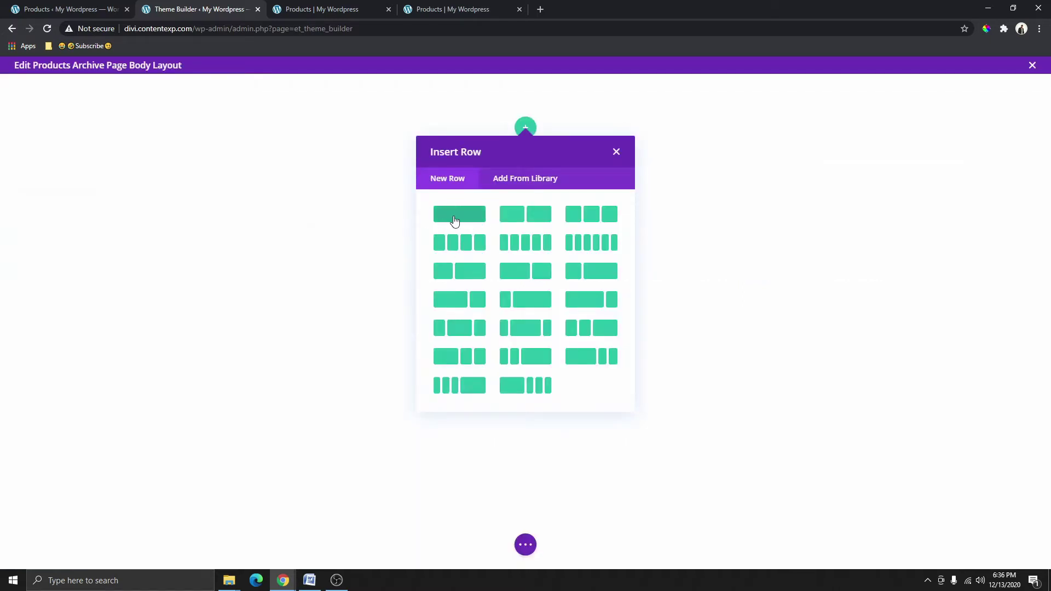
{"action": "left_click", "coordinate": [462, 220]}
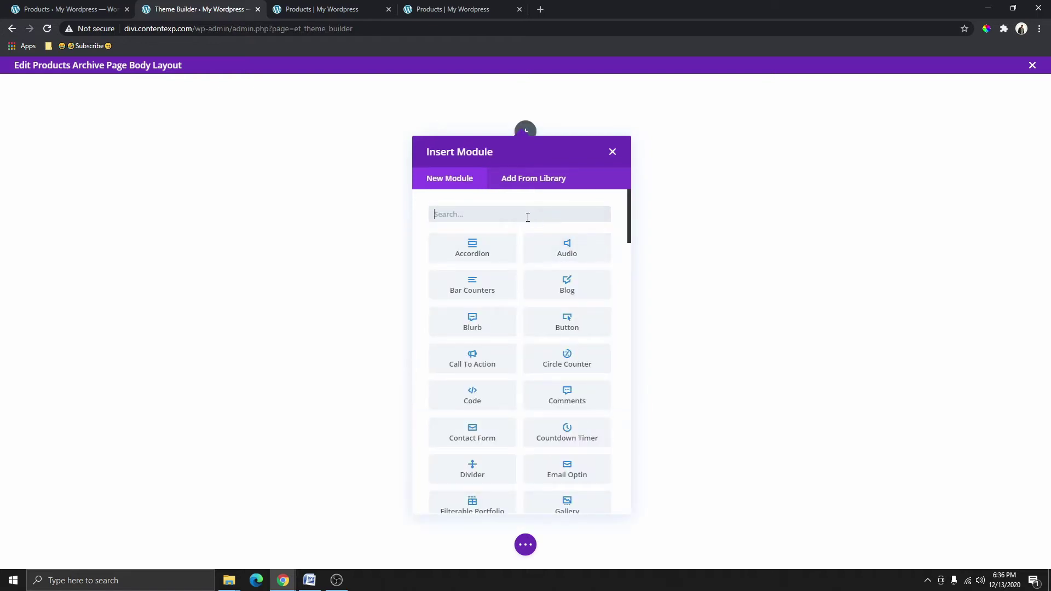
{"action": "type", "text": "text"}
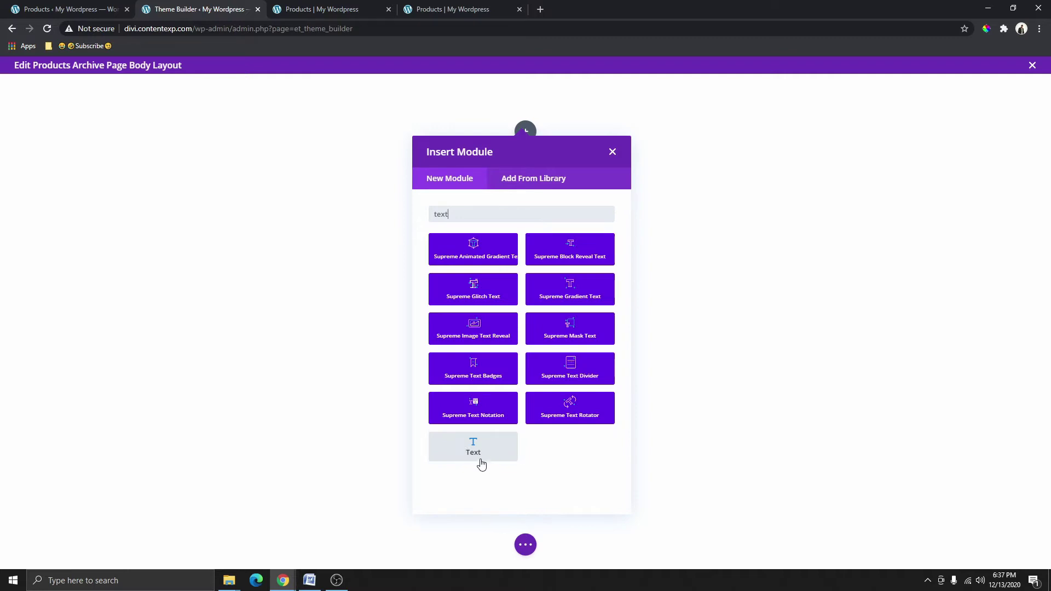
{"action": "left_click", "coordinate": [484, 454]}
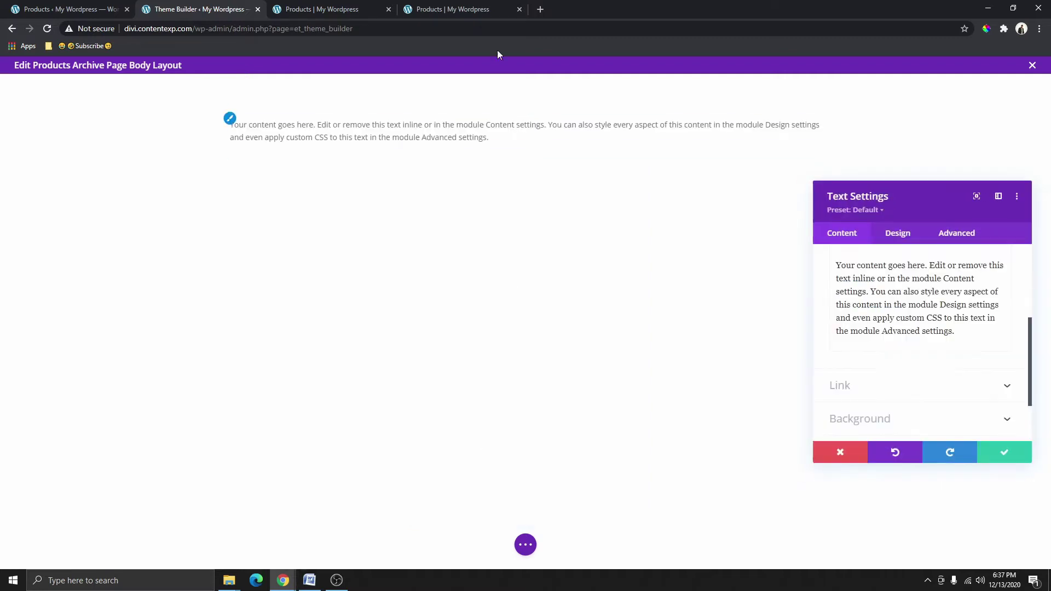
- Copy the SOCCER SHOES title from the styled shop page and use it as the heading in the Text module
{"action": "left_click", "coordinate": [477, 11]}
{"action": "scroll", "coordinate": [563, 250], "scroll_direction": "up", "scroll_amount": 3}
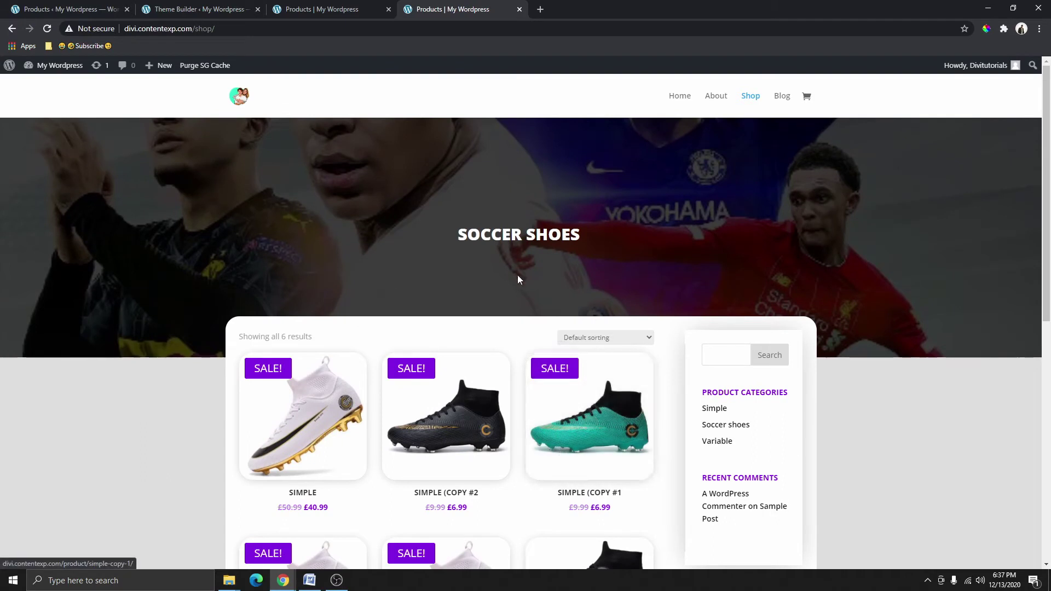
{"action": "left_click_drag", "start_coordinate": [460, 235], "coordinate": [580, 236]}
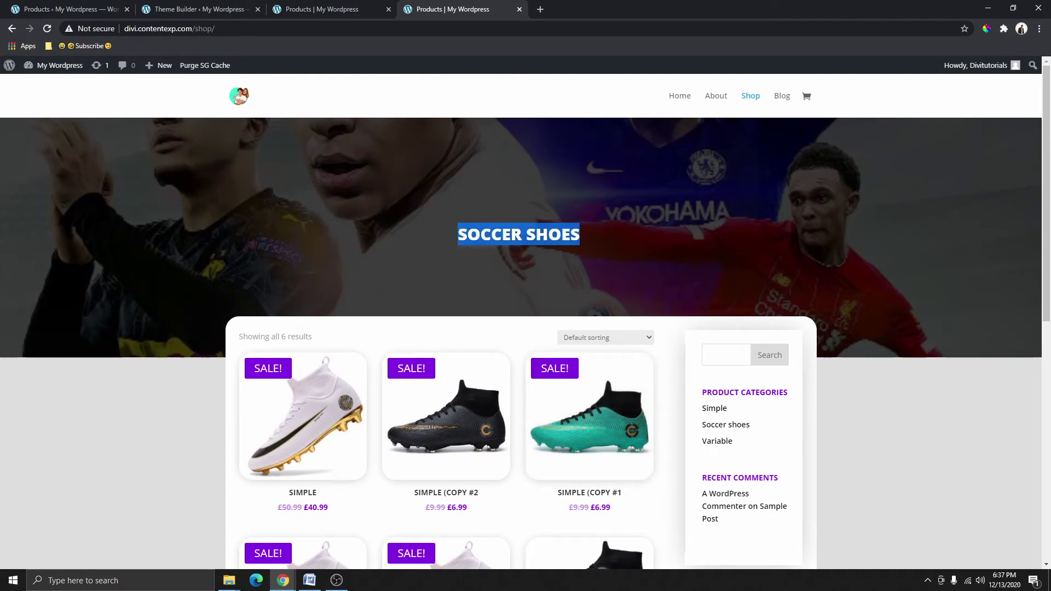
{"action": "right_click", "coordinate": [559, 237]}
{"action": "left_click", "coordinate": [587, 249]}
{"action": "left_click", "coordinate": [345, 12]}
{"action": "left_click", "coordinate": [200, 9]}
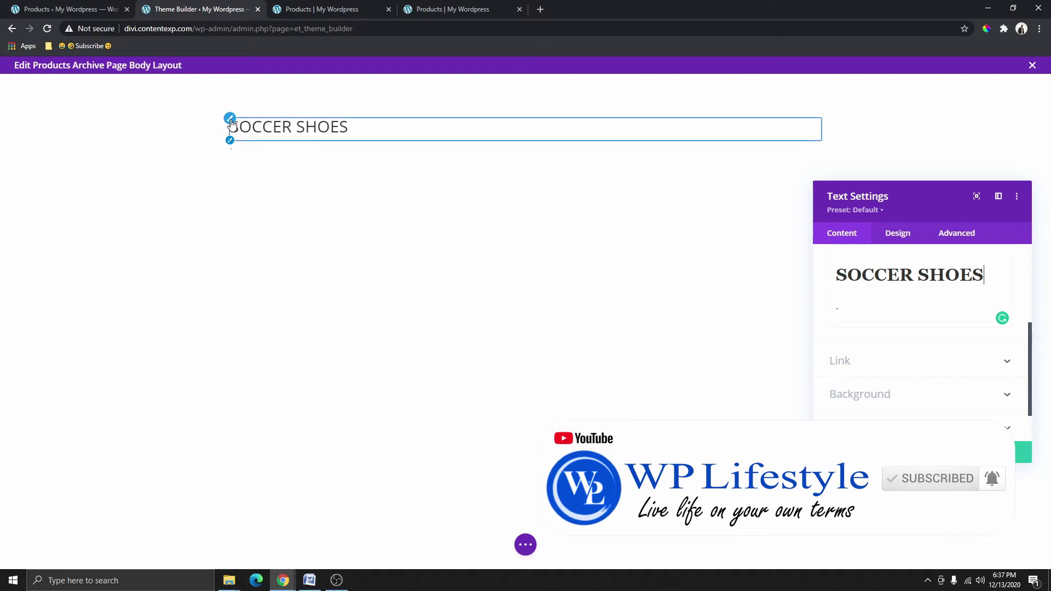
- Center the text alignment of the SOCCER SHOES Text module and save its settings
{"action": "left_click", "coordinate": [898, 233]}
{"action": "left_click", "coordinate": [880, 287]}
{"action": "scroll", "coordinate": [898, 357], "scroll_direction": "down", "scroll_amount": 8}
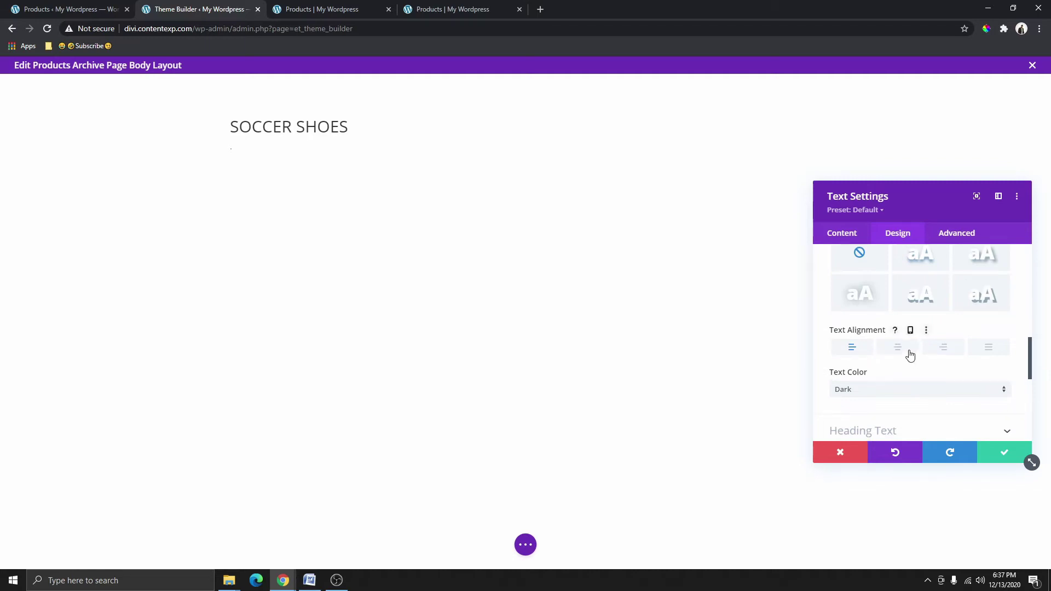
{"action": "left_click", "coordinate": [898, 347]}
{"action": "left_click", "coordinate": [1005, 452]}
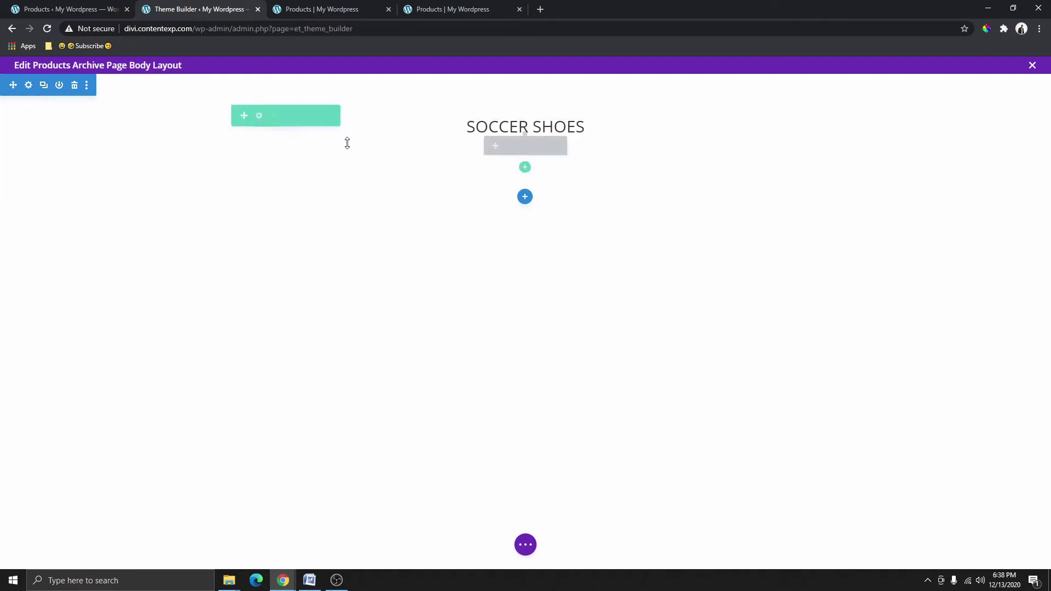
- Add a three-quarter and one-quarter column row below the heading and insert a Shop module in the wide column
{"action": "left_click", "coordinate": [525, 169]}
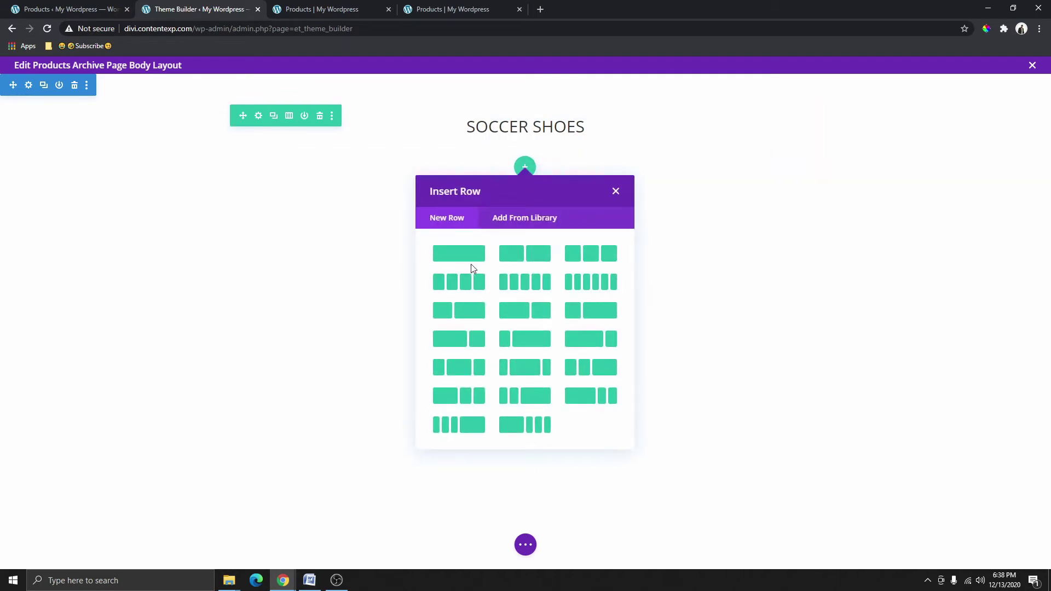
{"action": "left_click", "coordinate": [590, 344]}
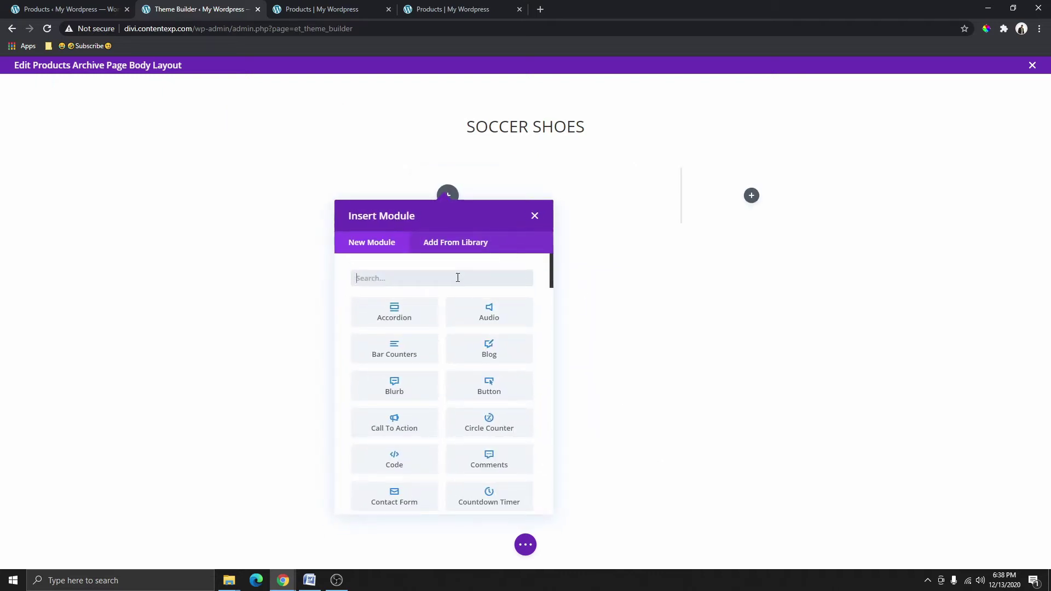
{"action": "type", "text": "sho"}
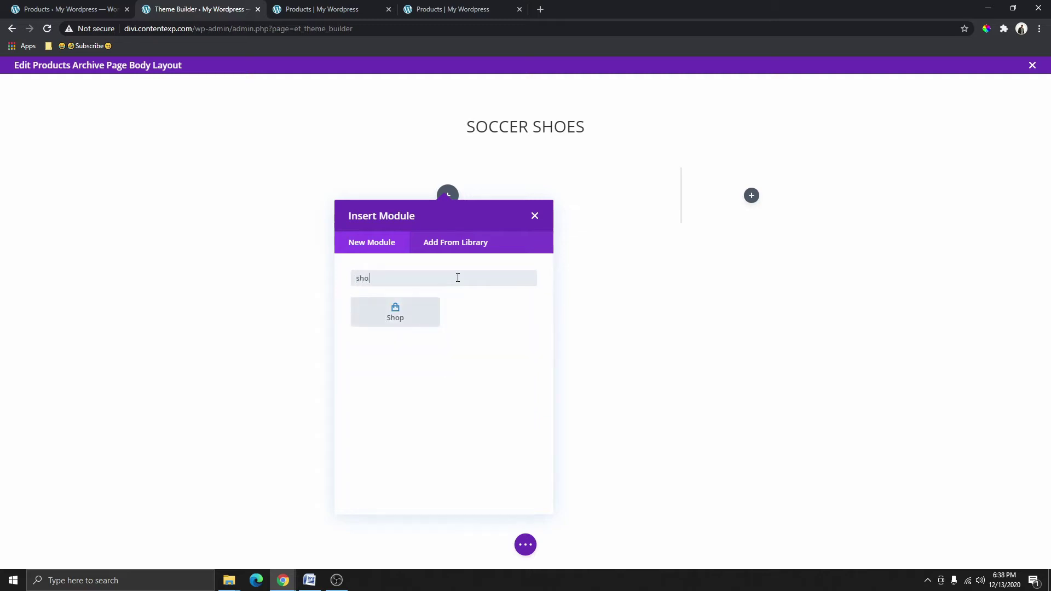
{"action": "left_click", "coordinate": [408, 321]}
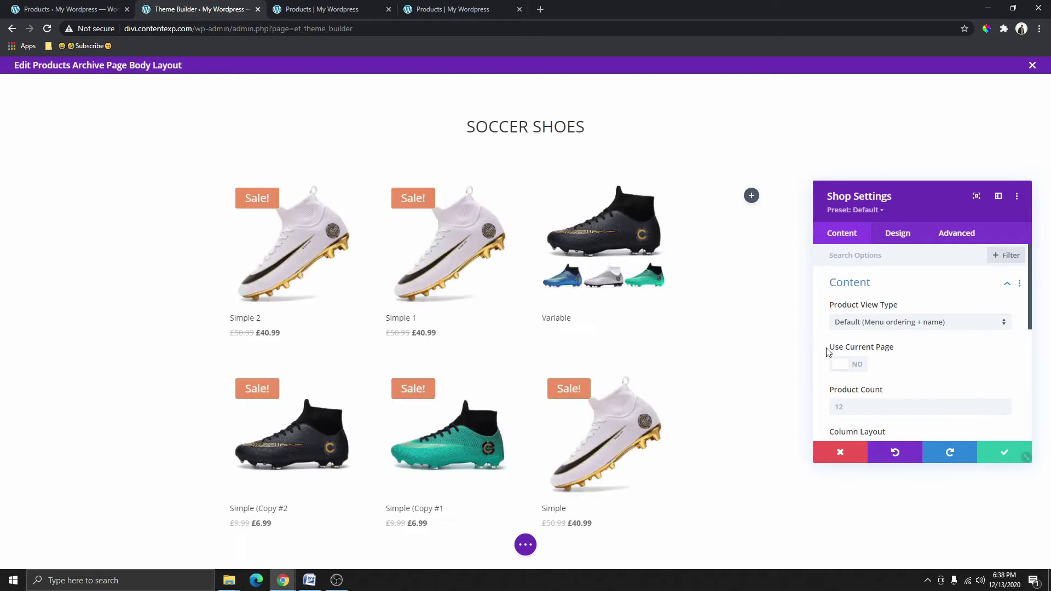
{"action": "left_click", "coordinate": [1004, 453]}
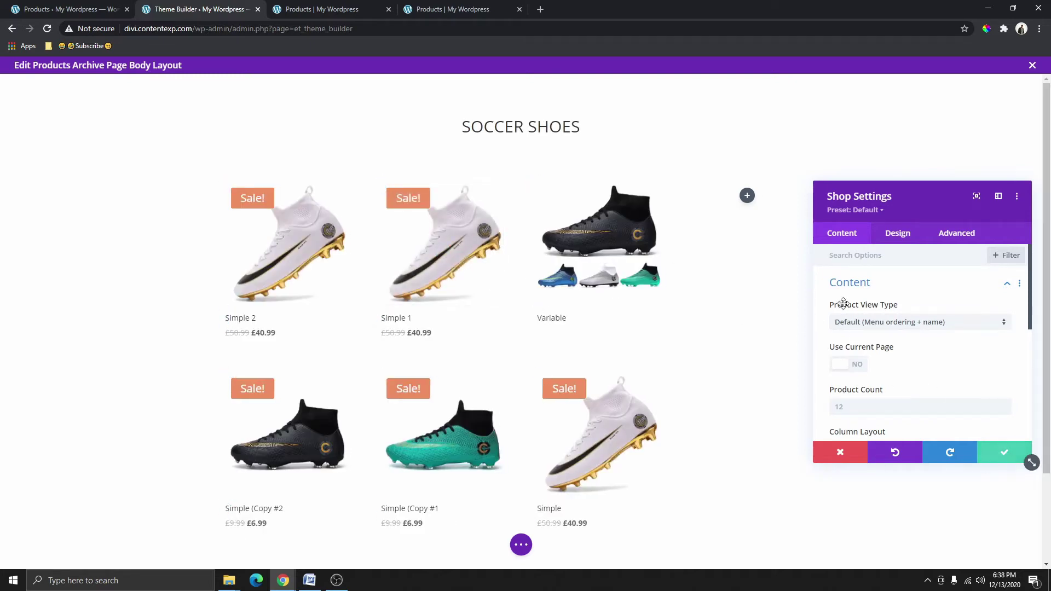
- Insert a Sidebar module in the narrow column beside the products
{"action": "left_click", "coordinate": [747, 196]}
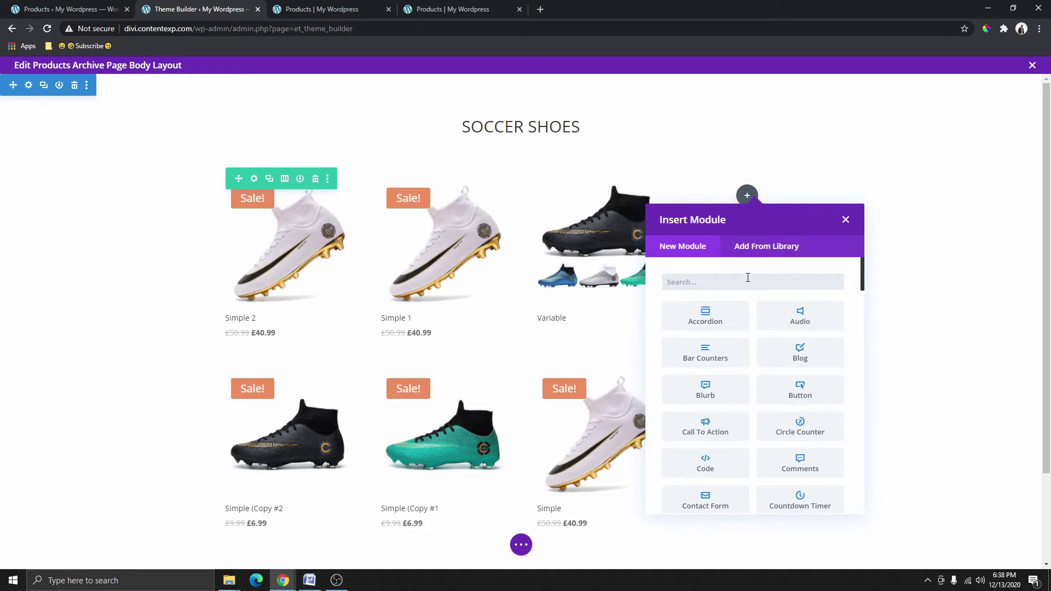
{"action": "type", "text": "sid"}
{"action": "left_click", "coordinate": [706, 316]}
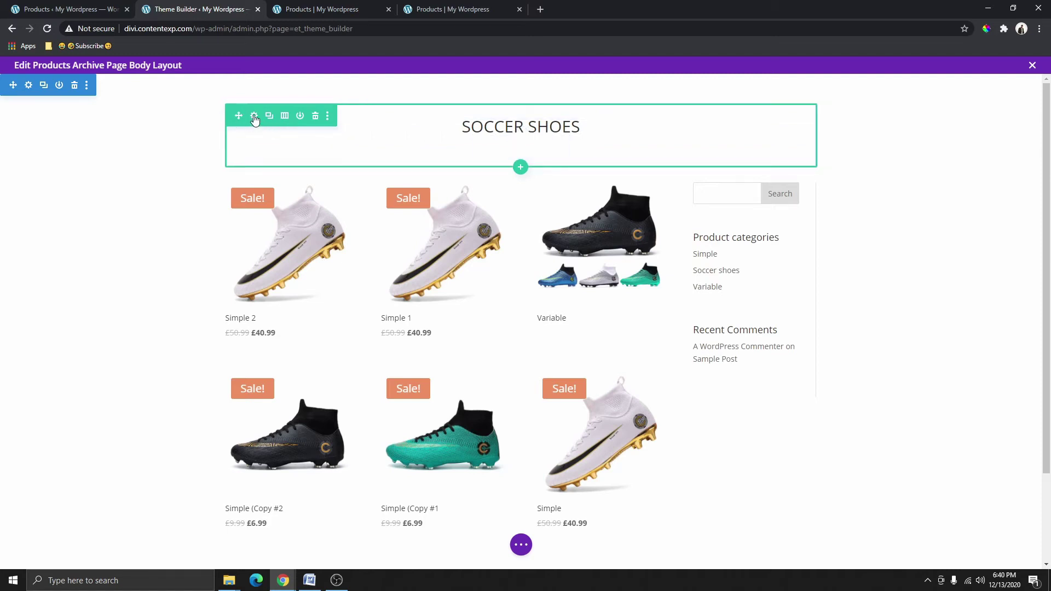
- Set linked top and bottom padding of 100px on the SOCCER SHOES heading row and save it
{"action": "left_click", "coordinate": [254, 118]}
{"action": "left_click", "coordinate": [903, 242]}
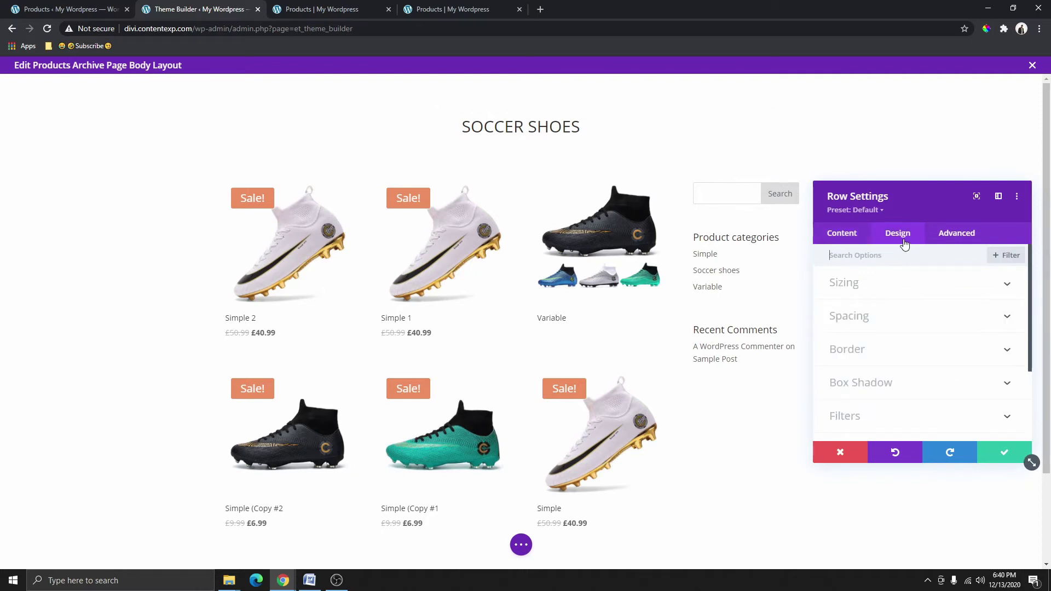
{"action": "left_click", "coordinate": [869, 322]}
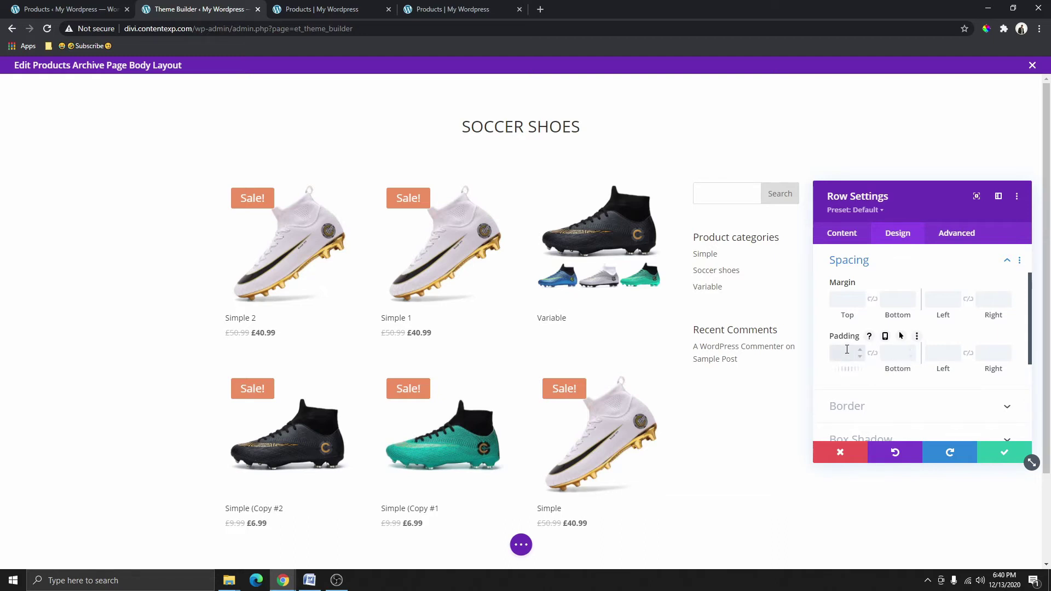
{"action": "left_click", "coordinate": [872, 353]}
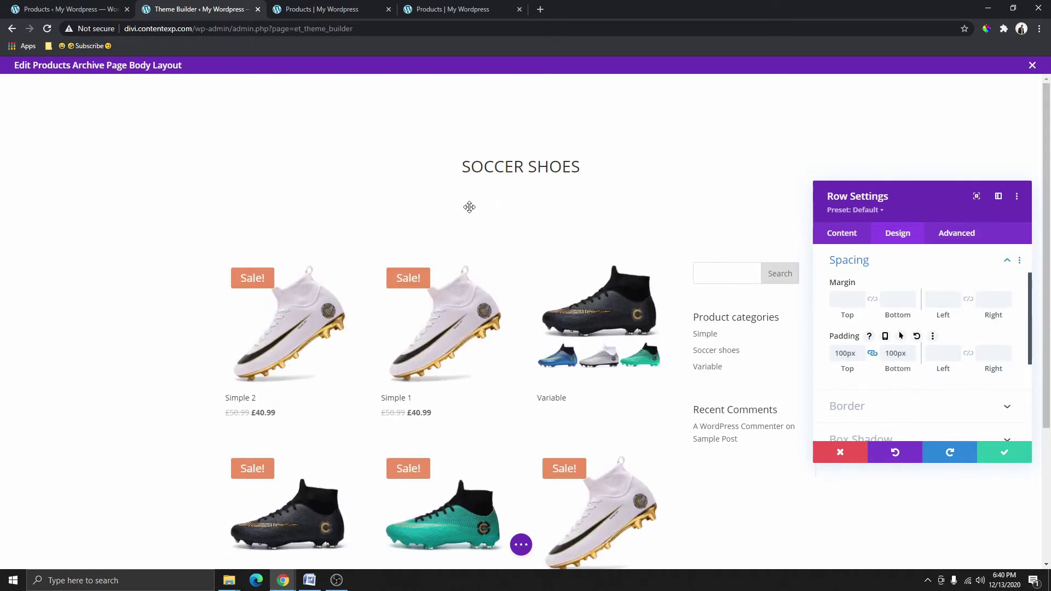
{"action": "left_click", "coordinate": [1006, 455]}
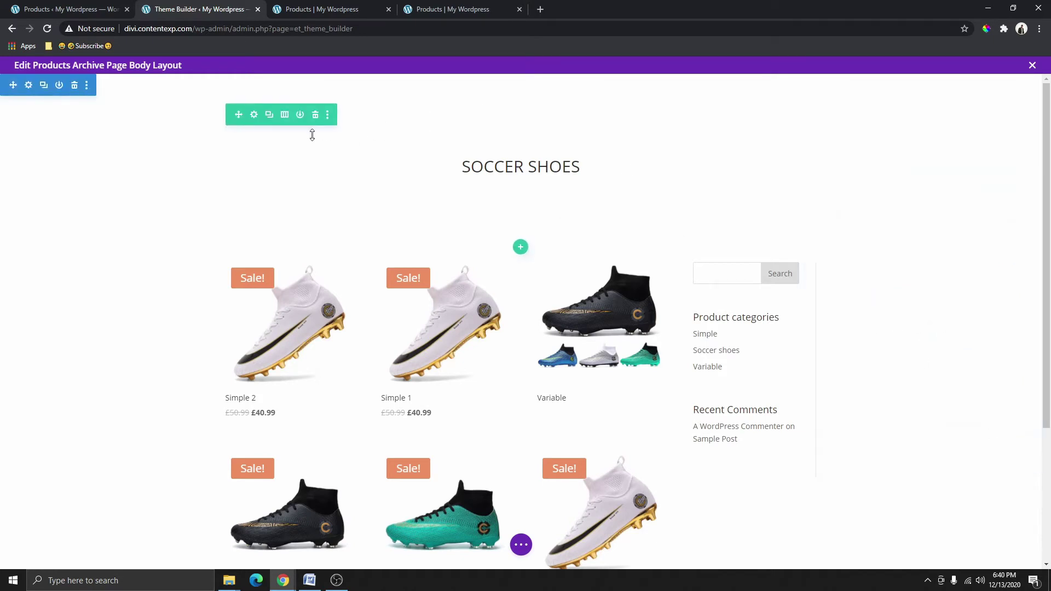
- Set Soccer-1.jpg from the media library as the background image of the SOCCER SHOES heading row
{"action": "left_click", "coordinate": [255, 116]}
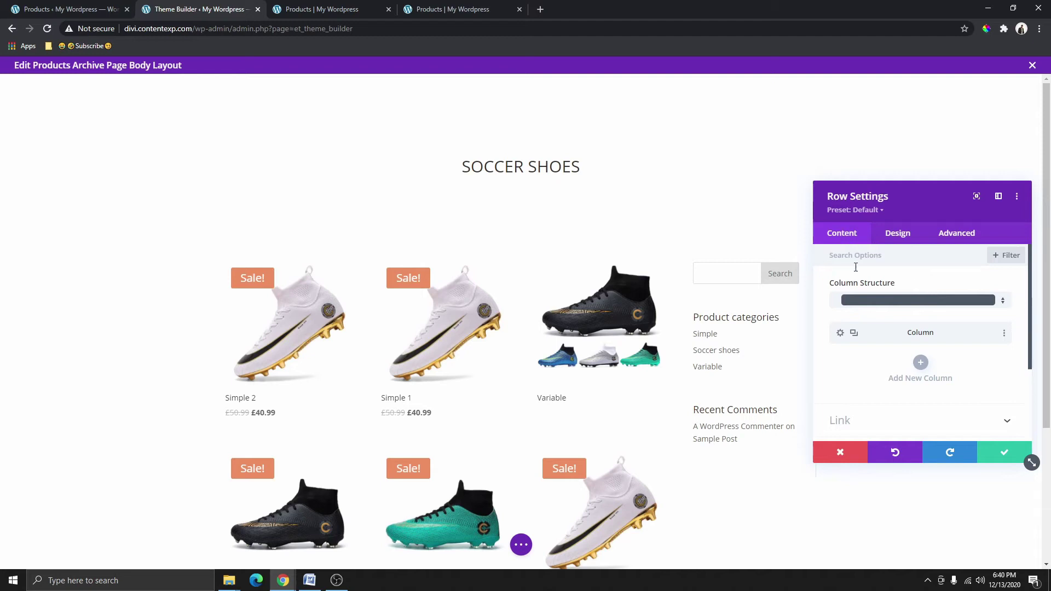
{"action": "scroll", "coordinate": [878, 368], "scroll_direction": "down", "scroll_amount": 2}
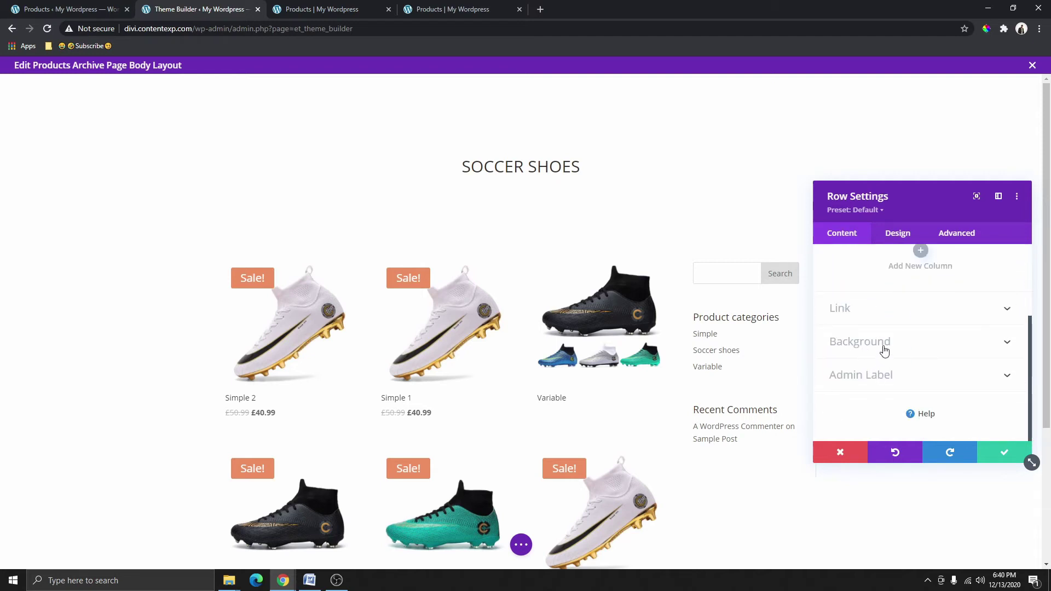
{"action": "left_click", "coordinate": [885, 351]}
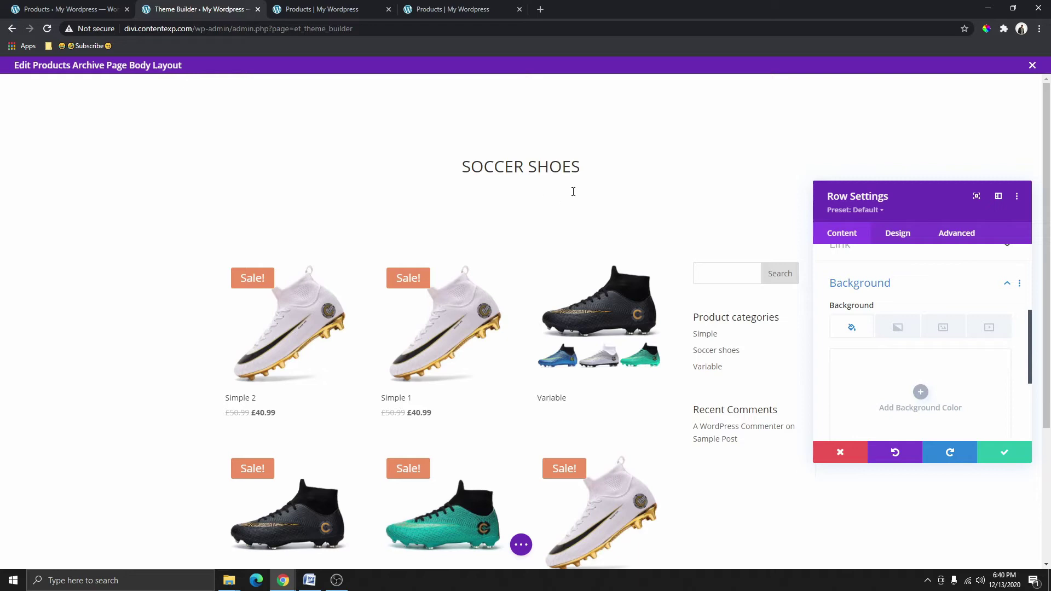
{"action": "scroll", "coordinate": [920, 346], "scroll_direction": "down", "scroll_amount": 1}
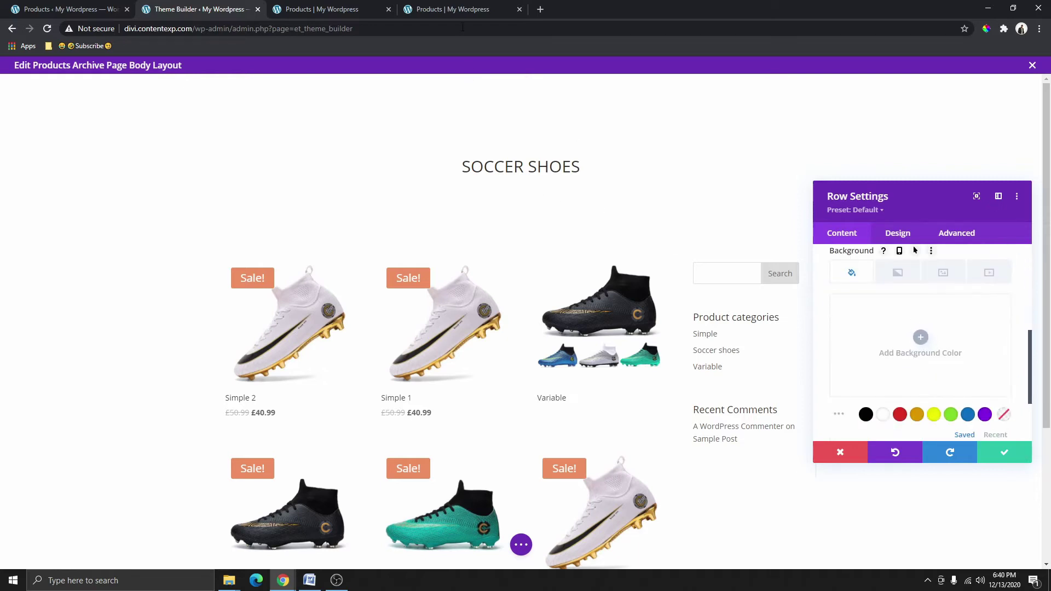
{"action": "left_click", "coordinate": [454, 9]}
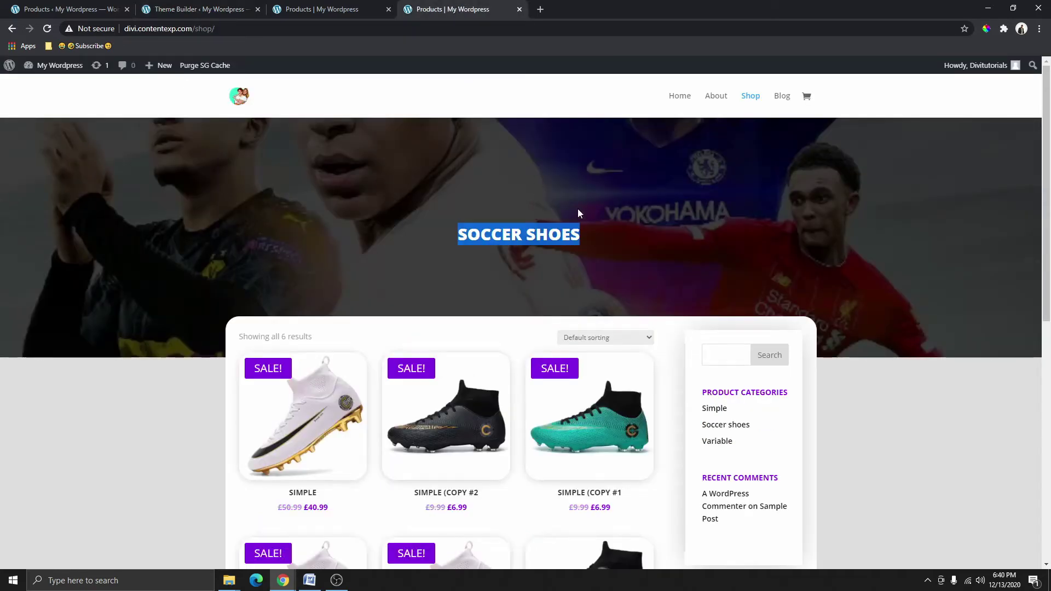
{"action": "key", "text": "ctrl+shift+Tab"}
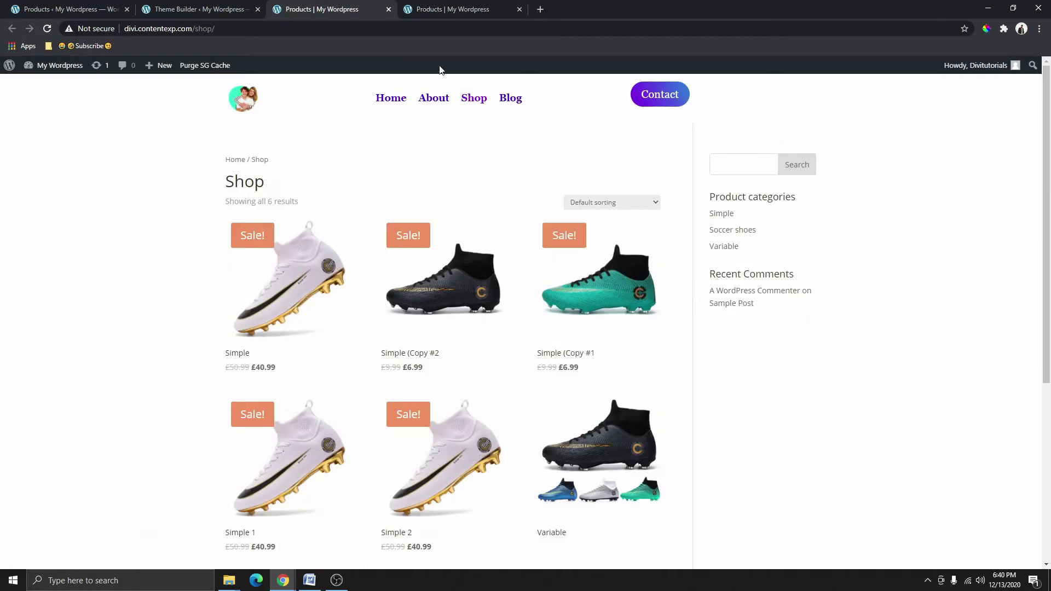
{"action": "key", "text": "ctrl+shift+Tab"}
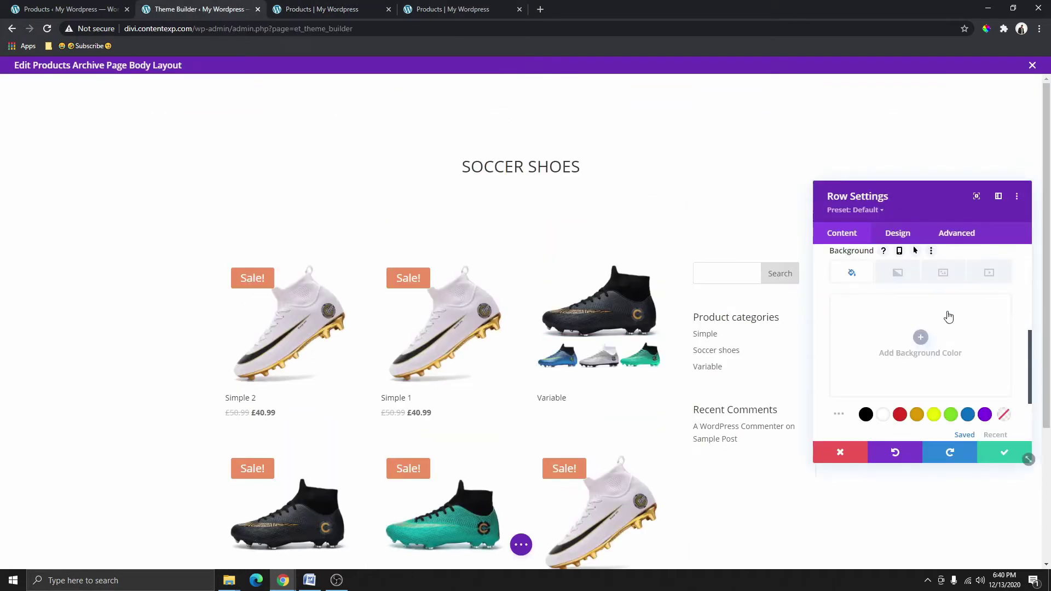
{"action": "left_click", "coordinate": [942, 274]}
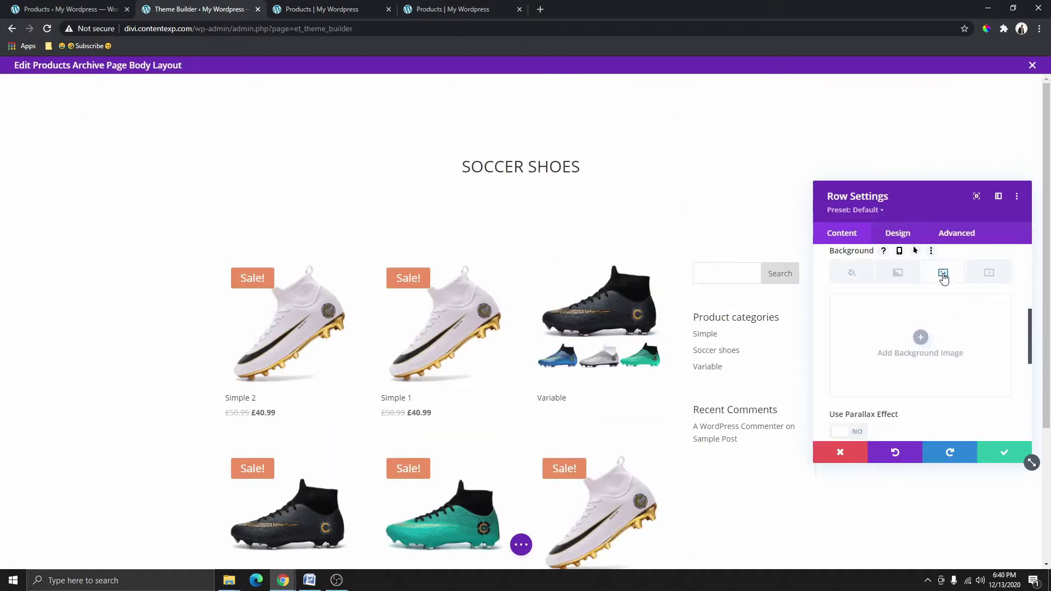
{"action": "left_click", "coordinate": [921, 337]}
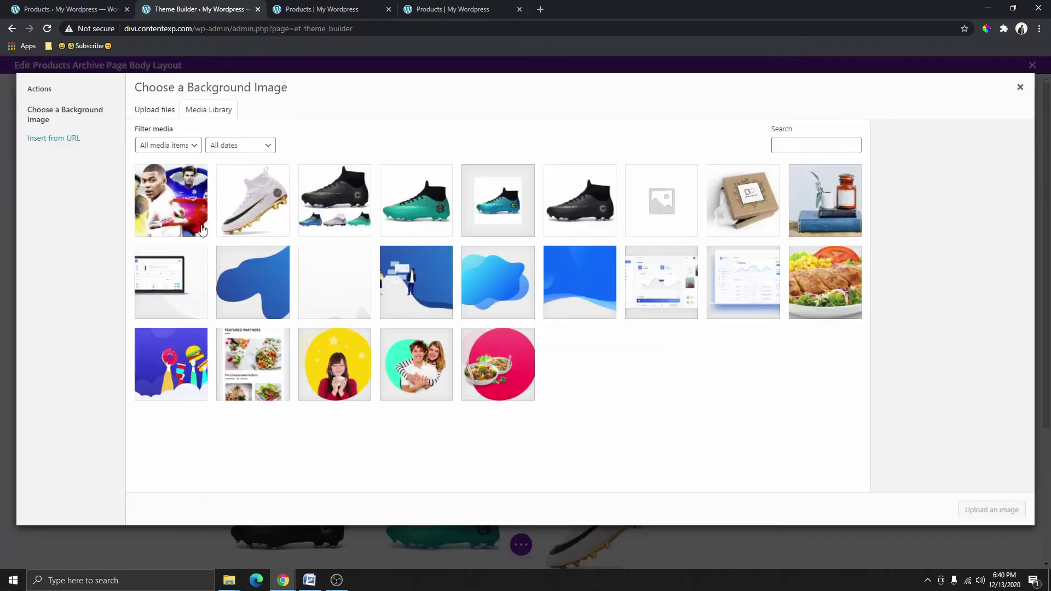
{"action": "left_click", "coordinate": [174, 210]}
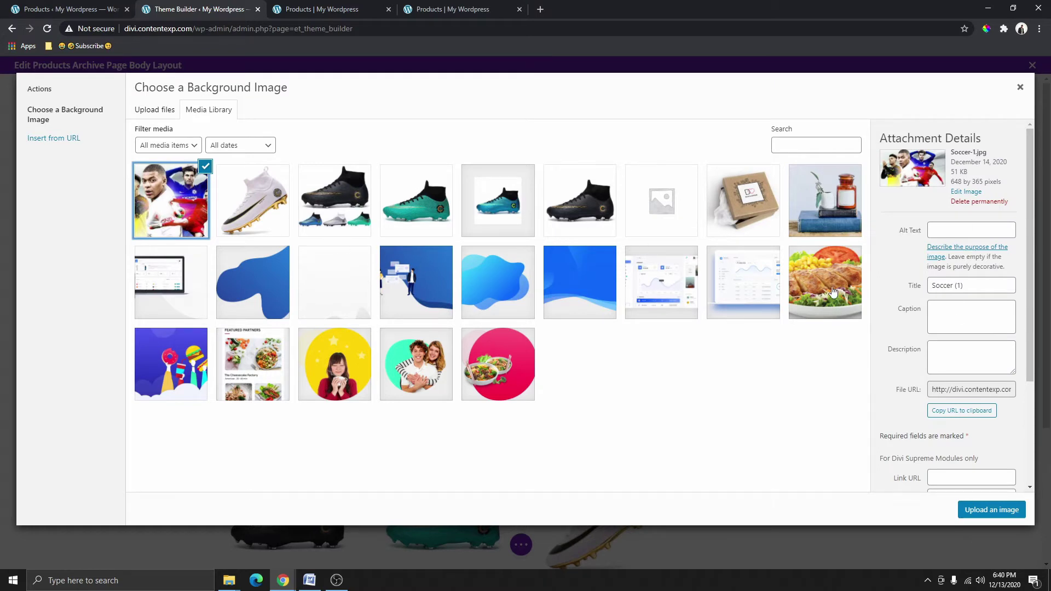
{"action": "left_click", "coordinate": [1000, 509]}
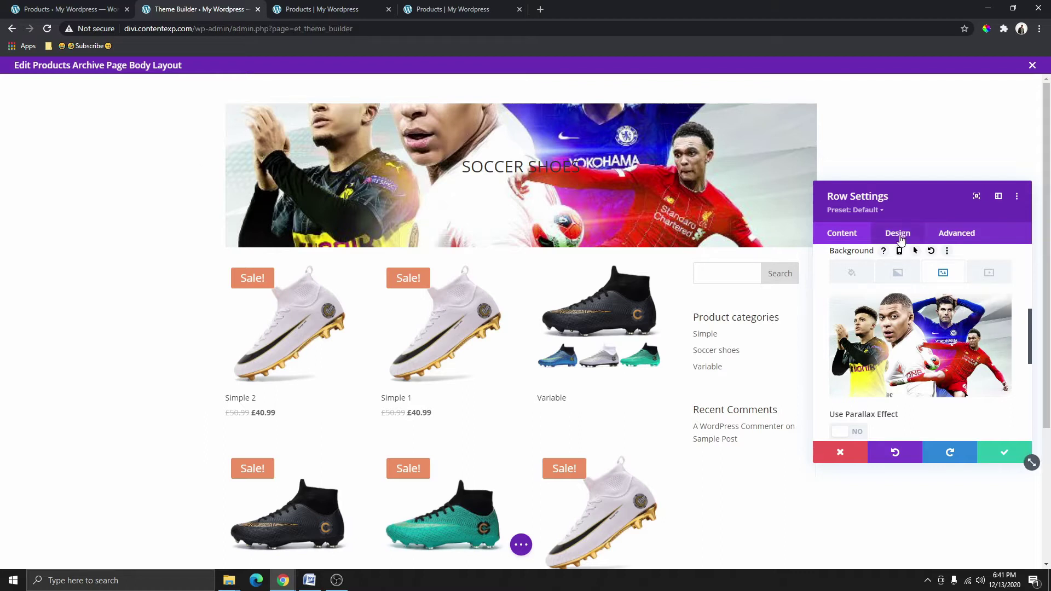
- Stretch the heading row across the page with width and max width both at 100%, and save it
{"action": "left_click", "coordinate": [898, 241]}
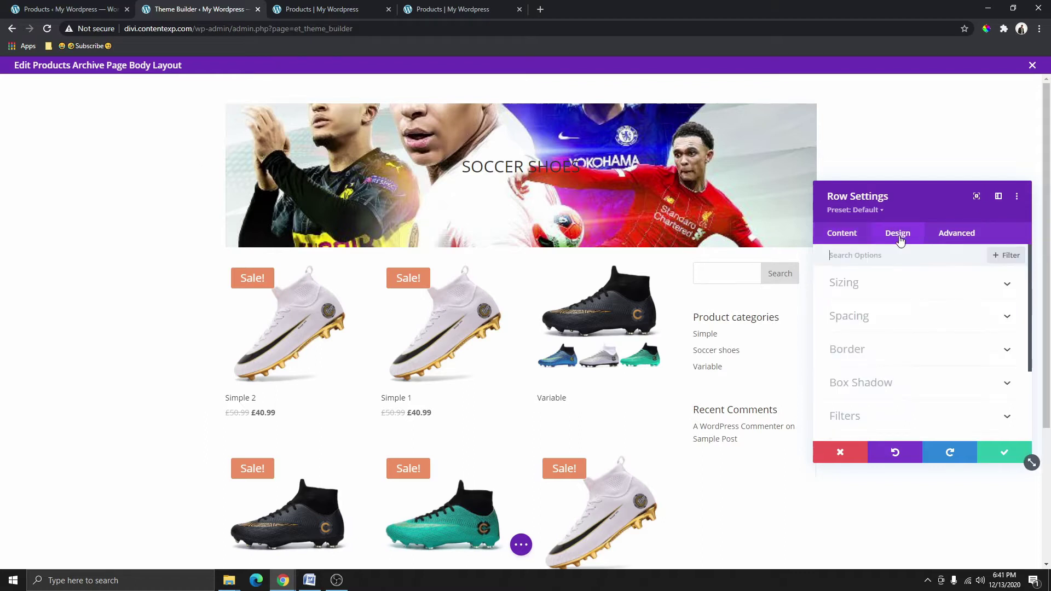
{"action": "left_click", "coordinate": [878, 285]}
{"action": "scroll", "coordinate": [981, 380], "scroll_direction": "down", "scroll_amount": 2}
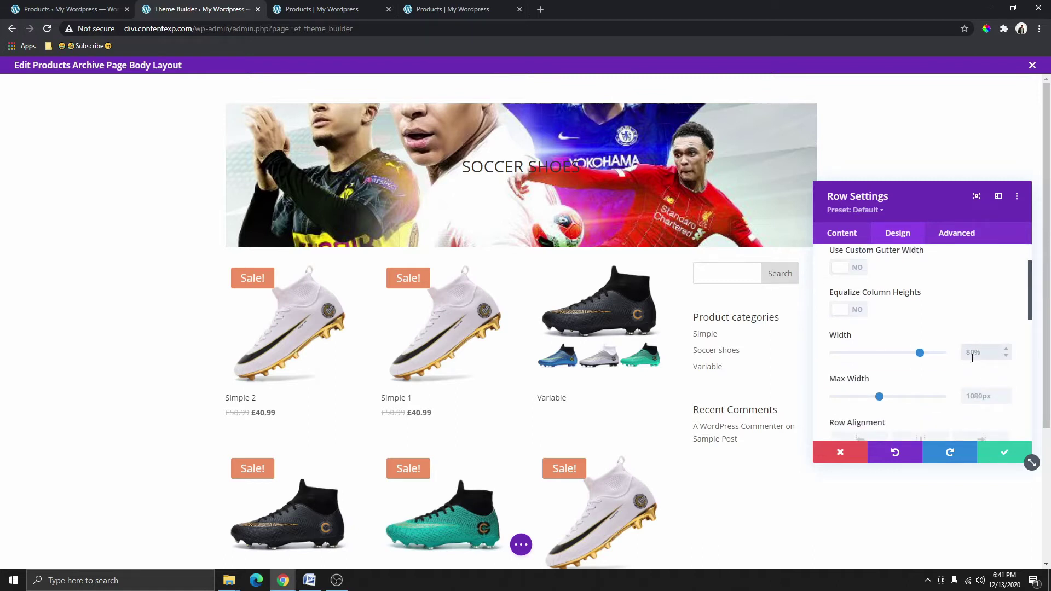
{"action": "left_click_drag", "start_coordinate": [922, 355], "coordinate": [960, 351]}
{"action": "scroll", "coordinate": [980, 378], "scroll_direction": "down", "scroll_amount": 2}
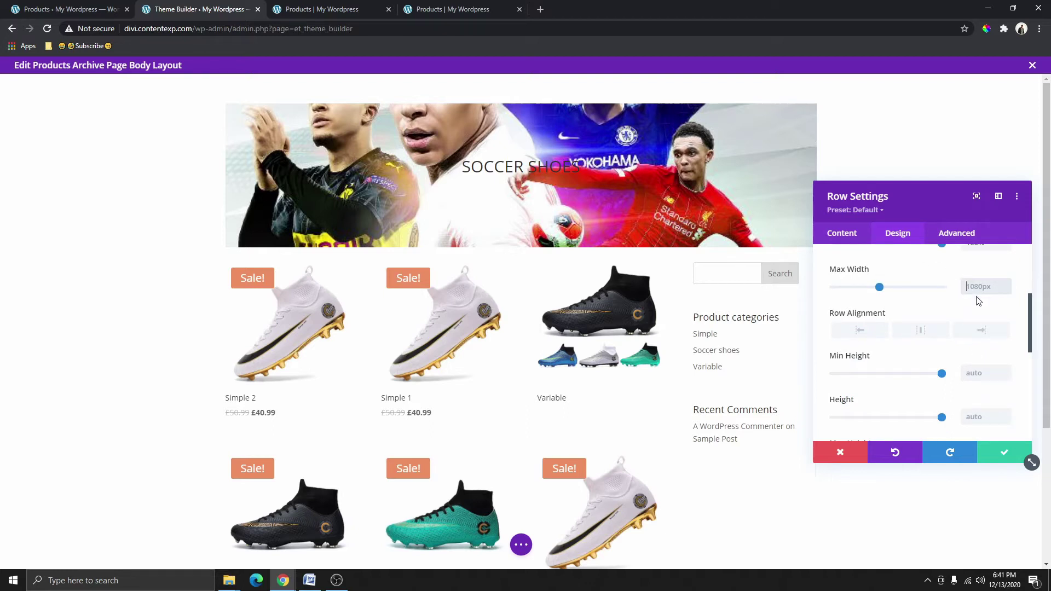
{"action": "type", "text": "px%"}
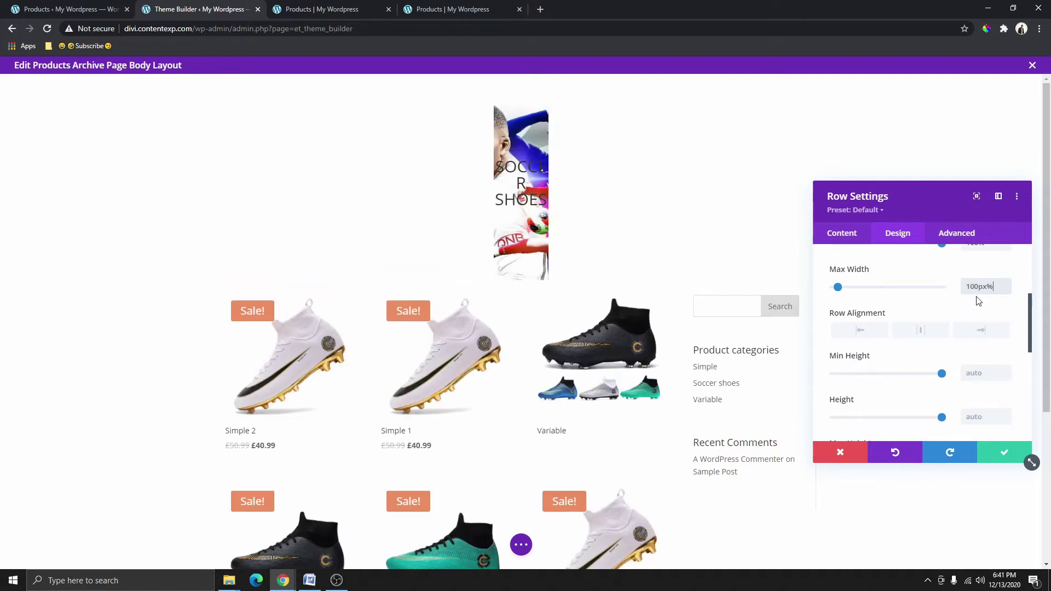
{"action": "key", "text": "BackSpace"}
{"action": "key", "text": "BackSpace"}
{"action": "key", "text": "BackSpace"}
{"action": "type", "text": "%"}
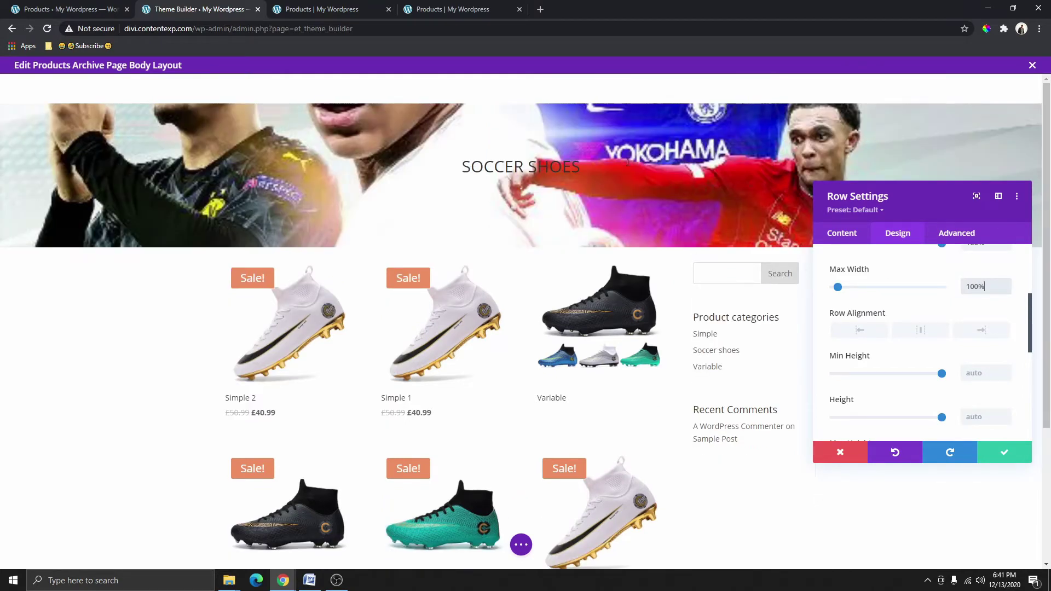
{"action": "left_click", "coordinate": [1004, 452]}
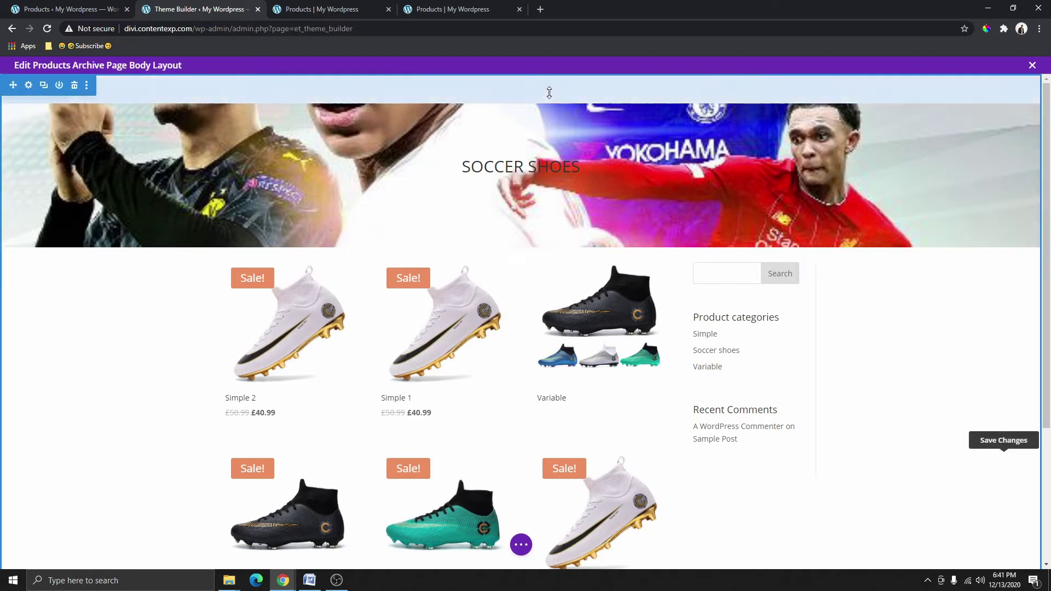
- Set the top and bottom padding of the section containing the banner and products to 0px
{"action": "mouse_move", "coordinate": [550, 97]}
{"action": "left_mouse_down"}
{"action": "mouse_move", "coordinate": [547, 63]}
{"action": "mouse_move", "coordinate": [547, 99]}
{"action": "left_mouse_up"}
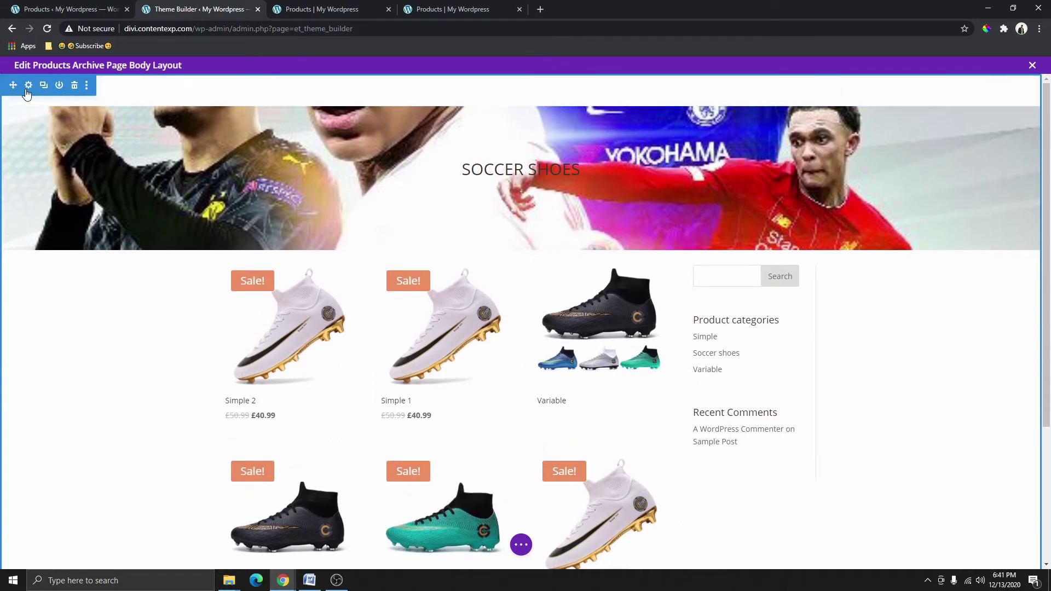
{"action": "left_click", "coordinate": [29, 85]}
{"action": "left_click", "coordinate": [898, 233]}
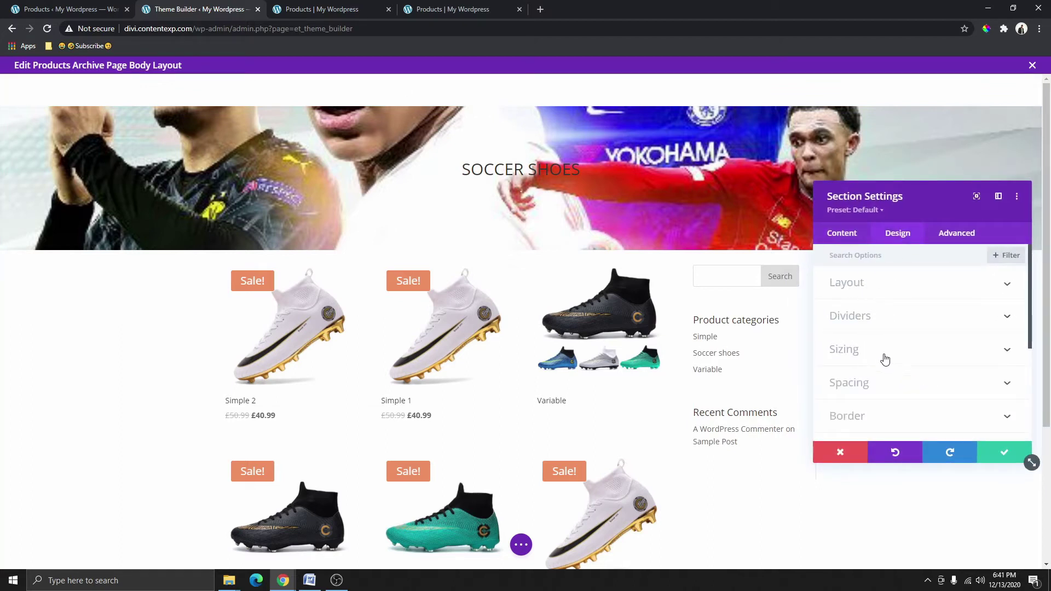
{"action": "left_click", "coordinate": [888, 382]}
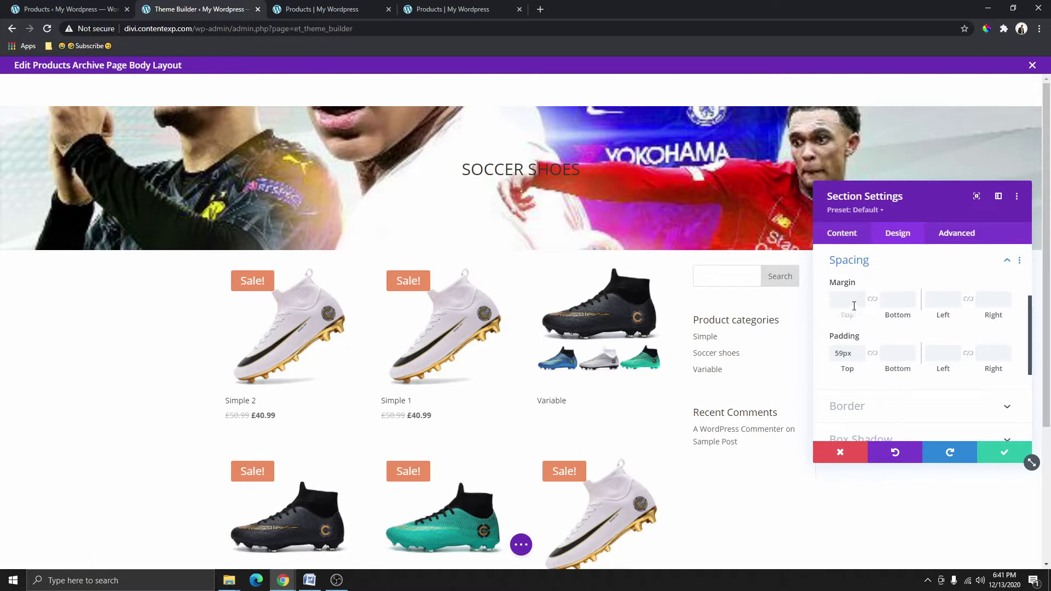
{"action": "left_click", "coordinate": [843, 353]}
{"action": "type", "text": "0"}
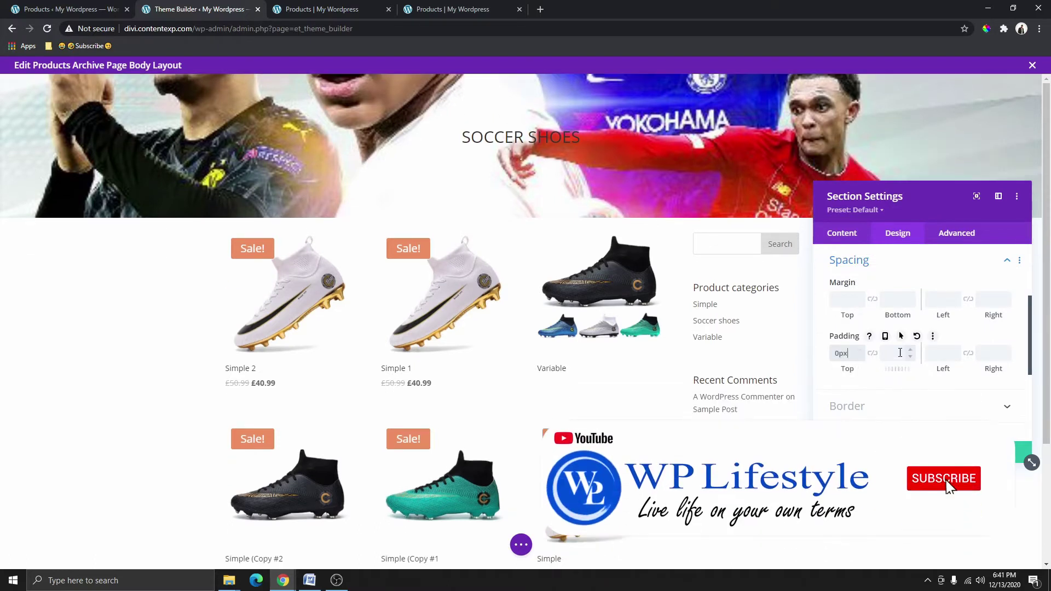
{"action": "left_click", "coordinate": [900, 352]}
{"action": "type", "text": "0"}
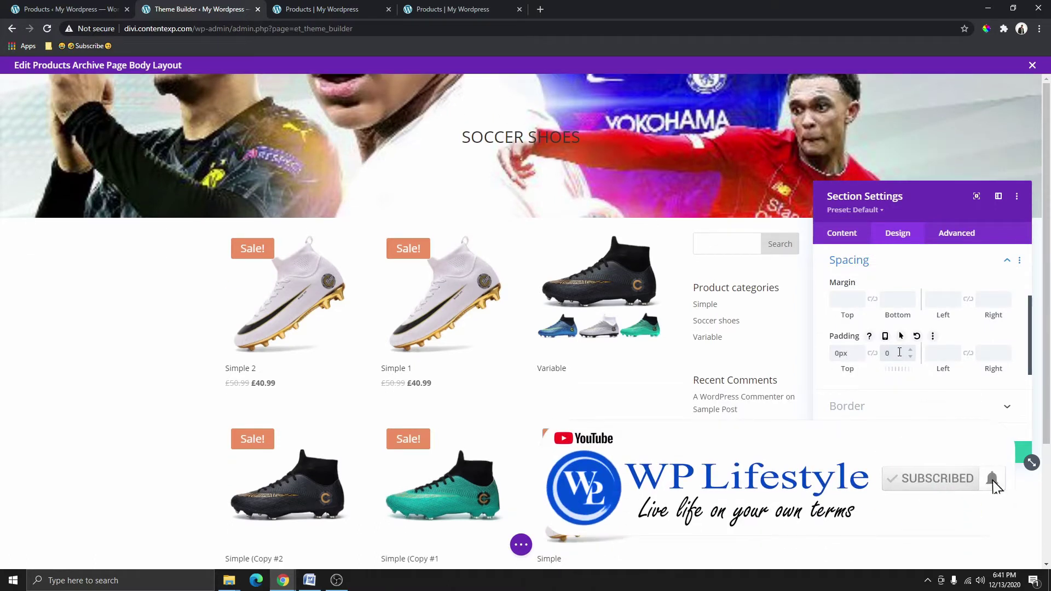
- Set the section's top and bottom margin to 0px and save the section settings
{"action": "left_click", "coordinate": [854, 297]}
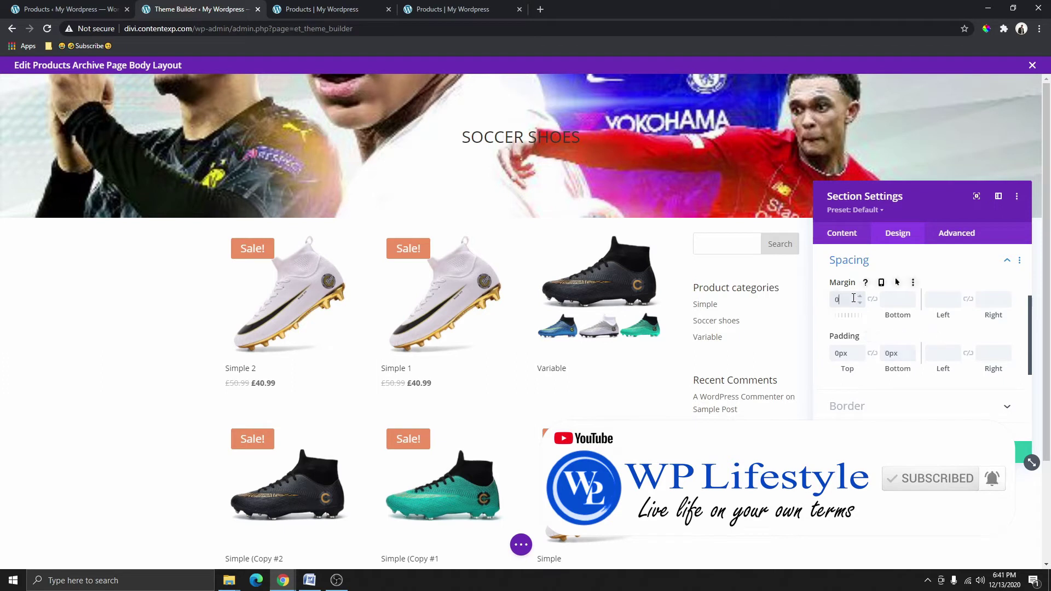
{"action": "type", "text": "0"}
{"action": "left_click", "coordinate": [903, 302]}
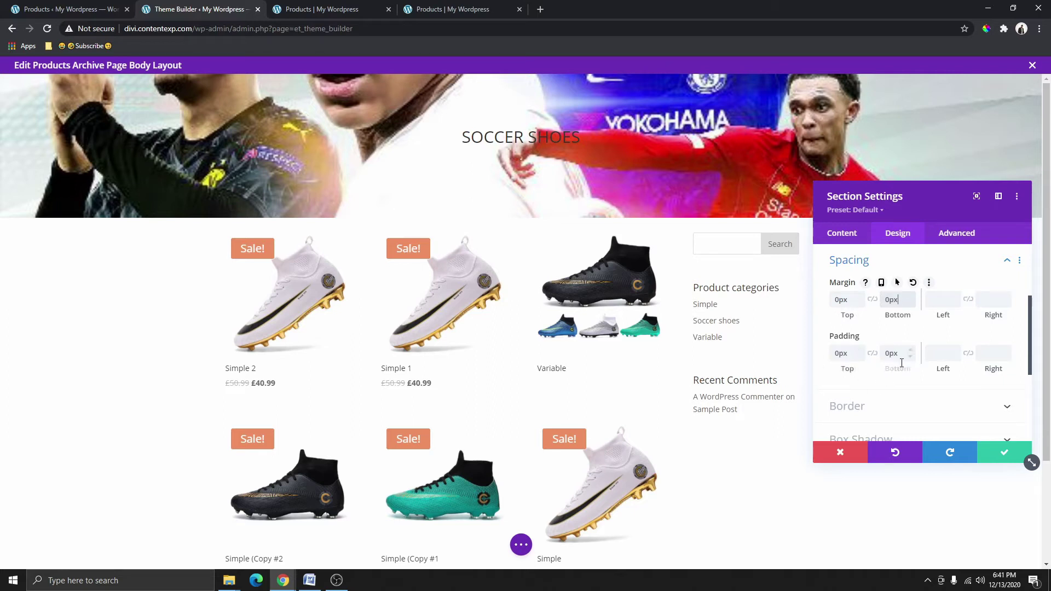
{"action": "left_click", "coordinate": [1003, 452]}
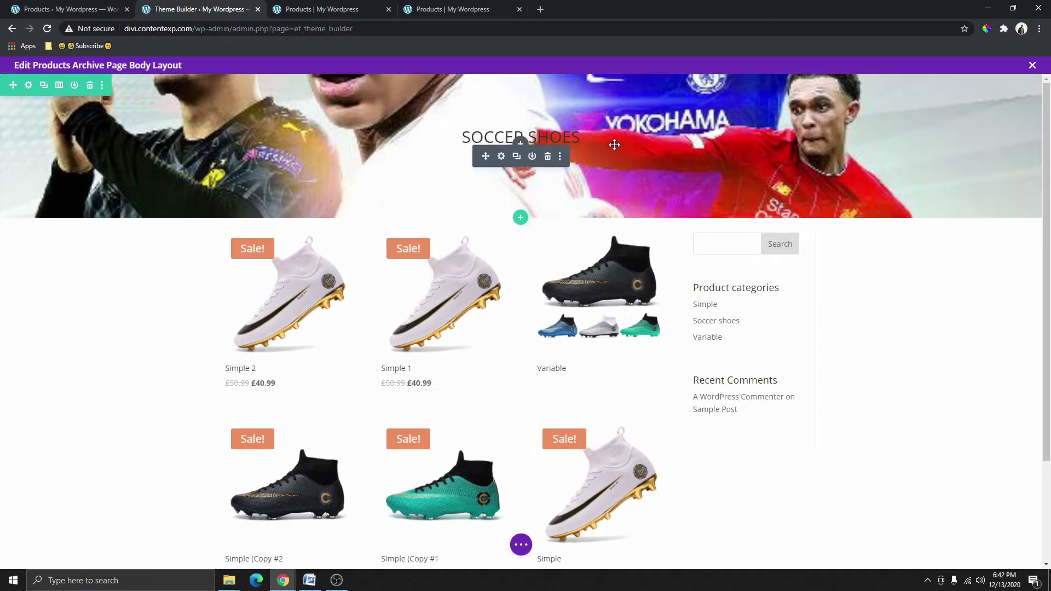
- Compare with the finished shop page and set the heading row's linked top and bottom padding to 150px
{"action": "left_click", "coordinate": [445, 13]}
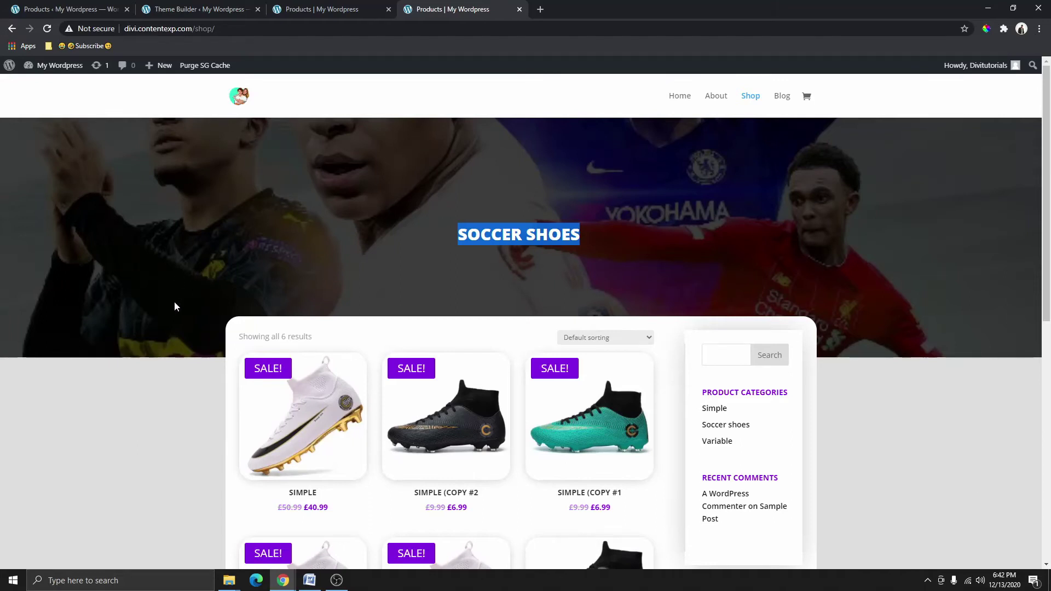
{"action": "left_click", "coordinate": [318, 9]}
{"action": "left_click", "coordinate": [210, 8]}
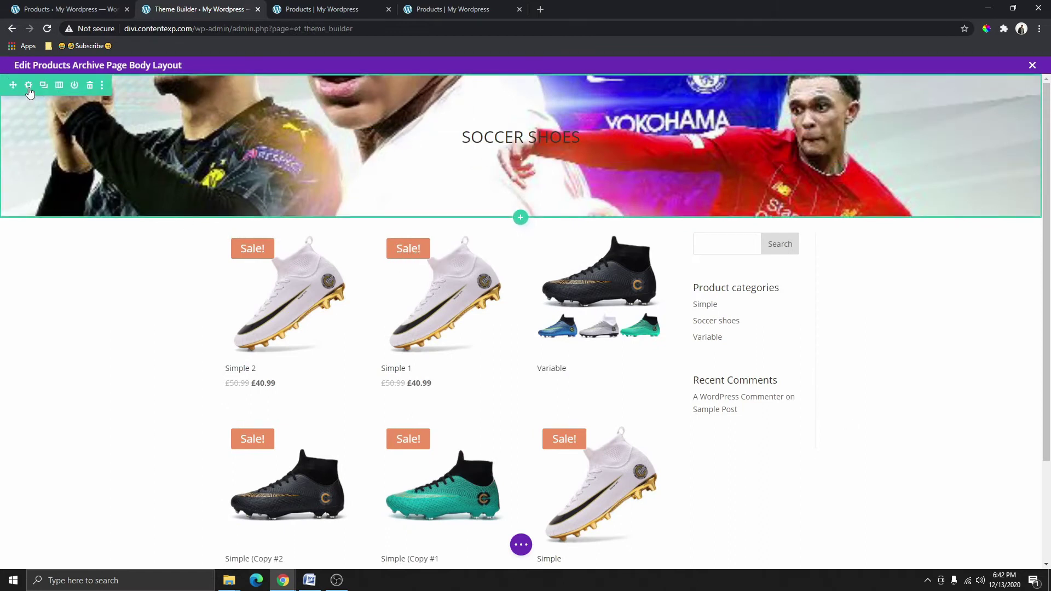
{"action": "left_click", "coordinate": [29, 86]}
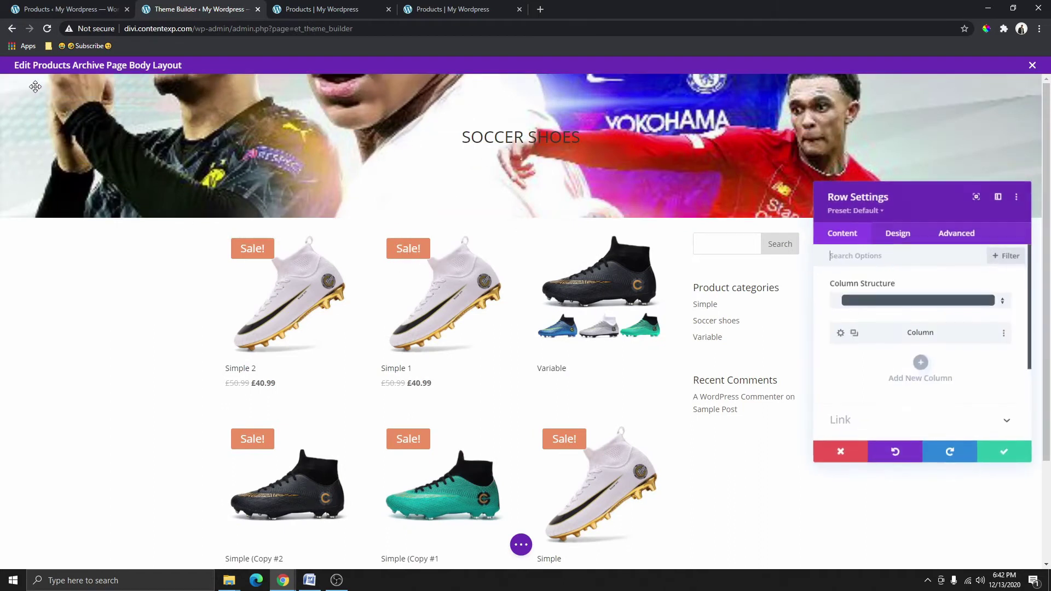
{"action": "left_click", "coordinate": [893, 246]}
{"action": "left_click", "coordinate": [888, 320]}
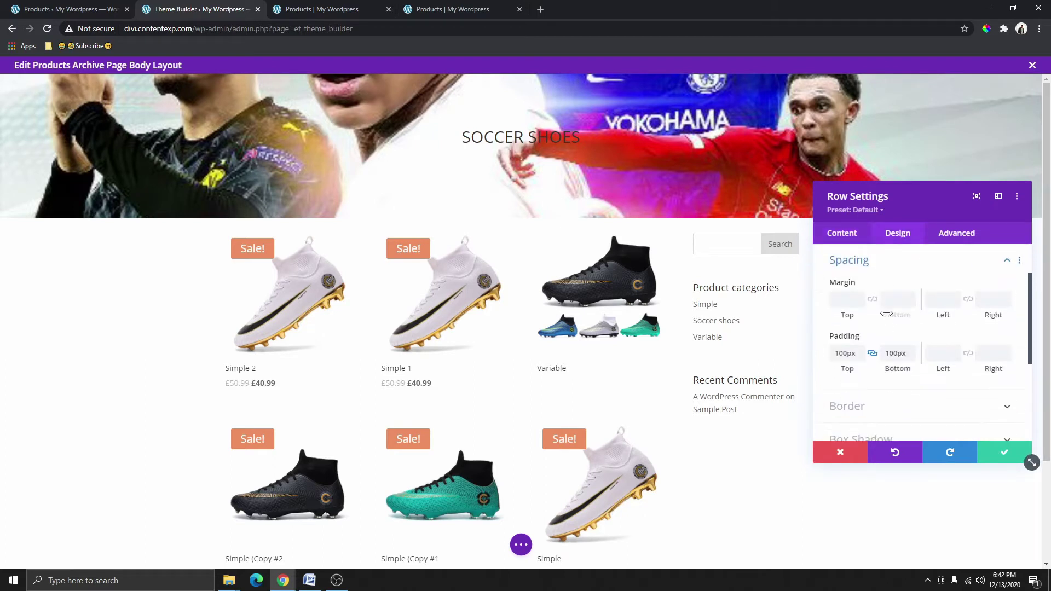
{"action": "left_click_drag", "start_coordinate": [844, 372], "coordinate": [878, 388]}
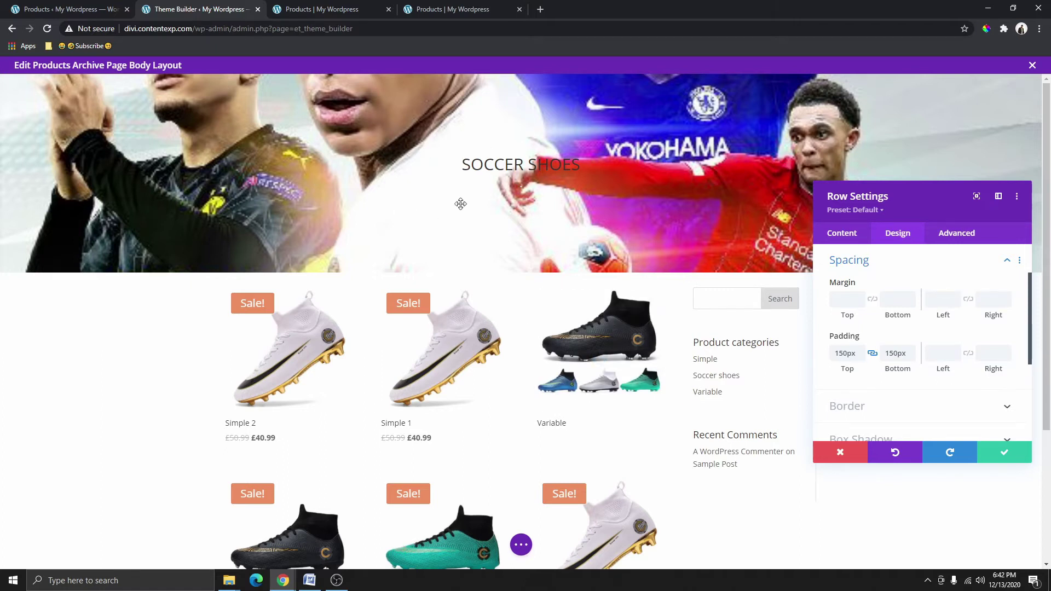
- Add a black background color to the heading row alongside its background image
{"action": "left_click", "coordinate": [846, 237]}
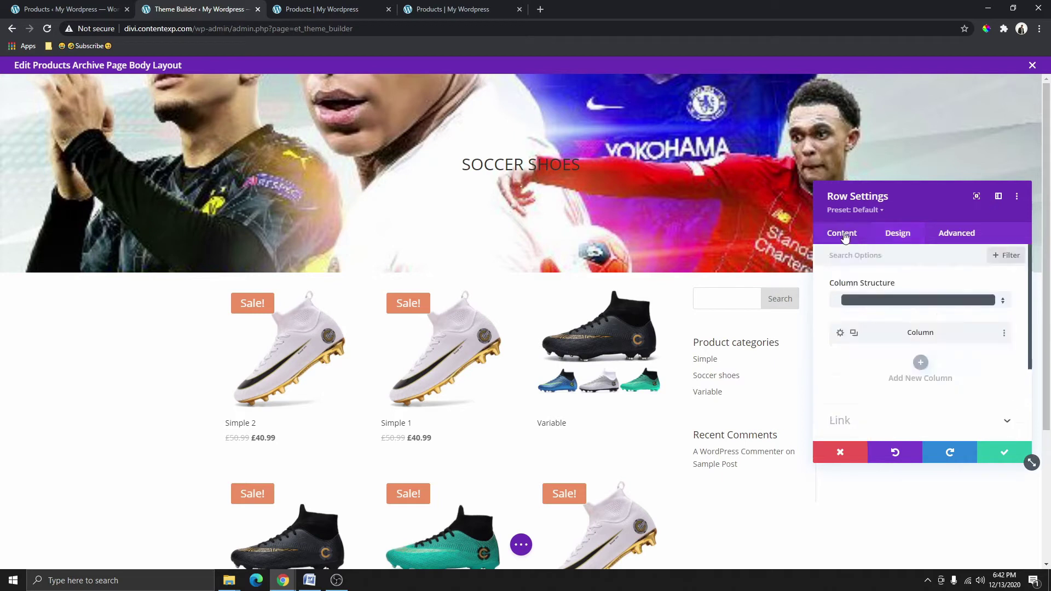
{"action": "scroll", "coordinate": [891, 378], "scroll_direction": "down", "scroll_amount": 3}
{"action": "left_click", "coordinate": [901, 342]}
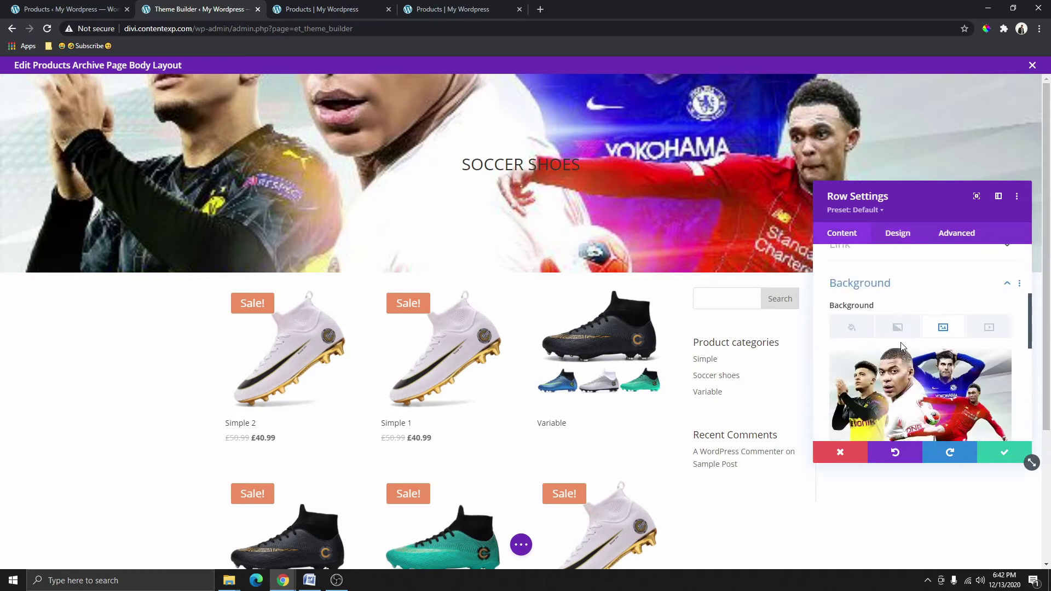
{"action": "scroll", "coordinate": [911, 360], "scroll_direction": "down", "scroll_amount": 2}
{"action": "scroll", "coordinate": [876, 334], "scroll_direction": "up", "scroll_amount": 1}
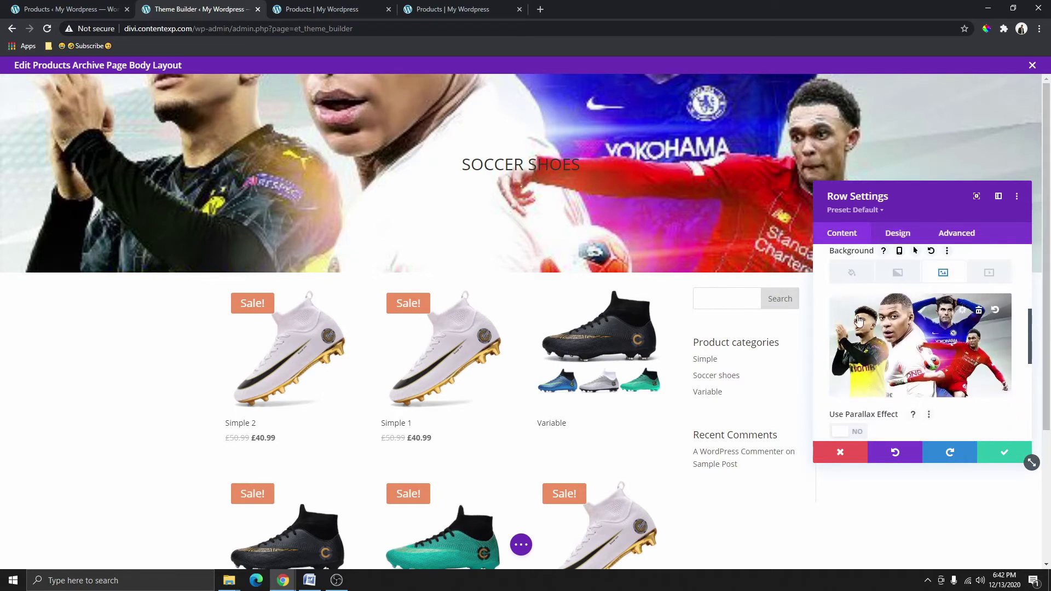
{"action": "left_click", "coordinate": [851, 273]}
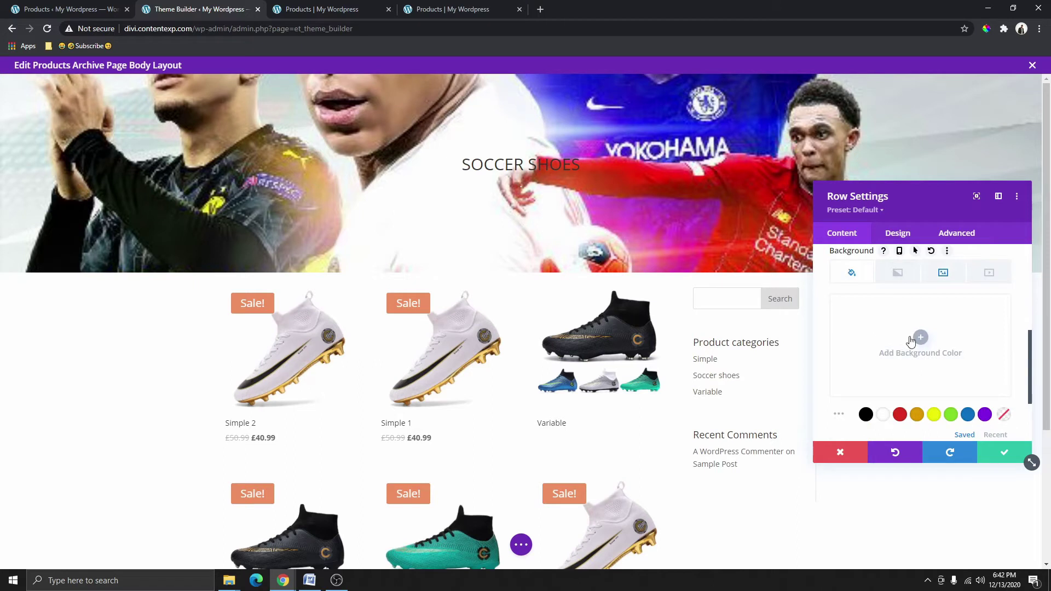
{"action": "left_click", "coordinate": [866, 415]}
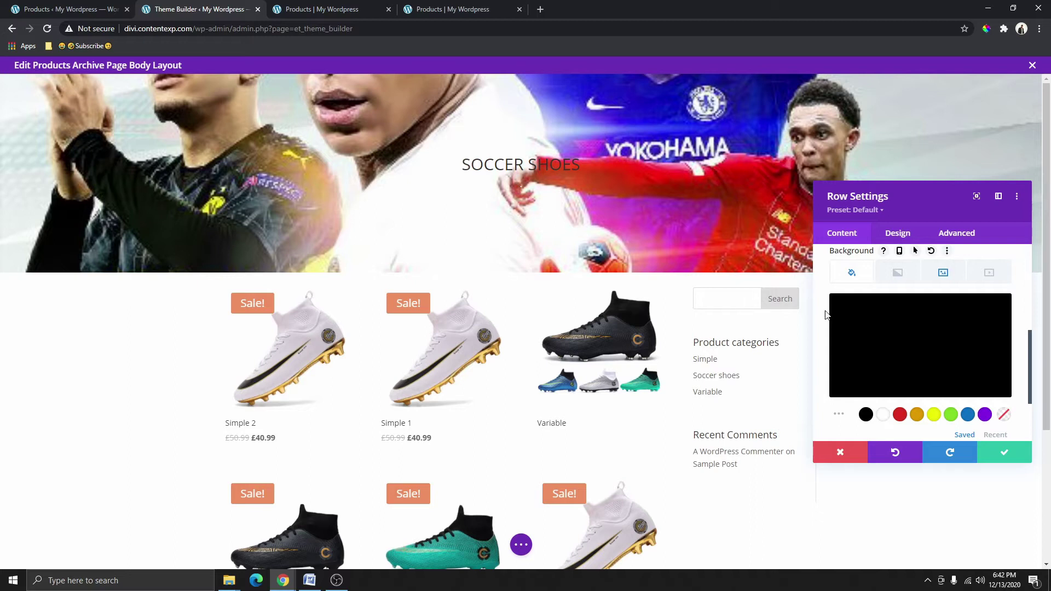
- Set the blend mode of the heading row's background image to Overlay
{"action": "scroll", "coordinate": [827, 315], "scroll_direction": "up", "scroll_amount": 1}
{"action": "scroll", "coordinate": [925, 328], "scroll_direction": "down", "scroll_amount": 1}
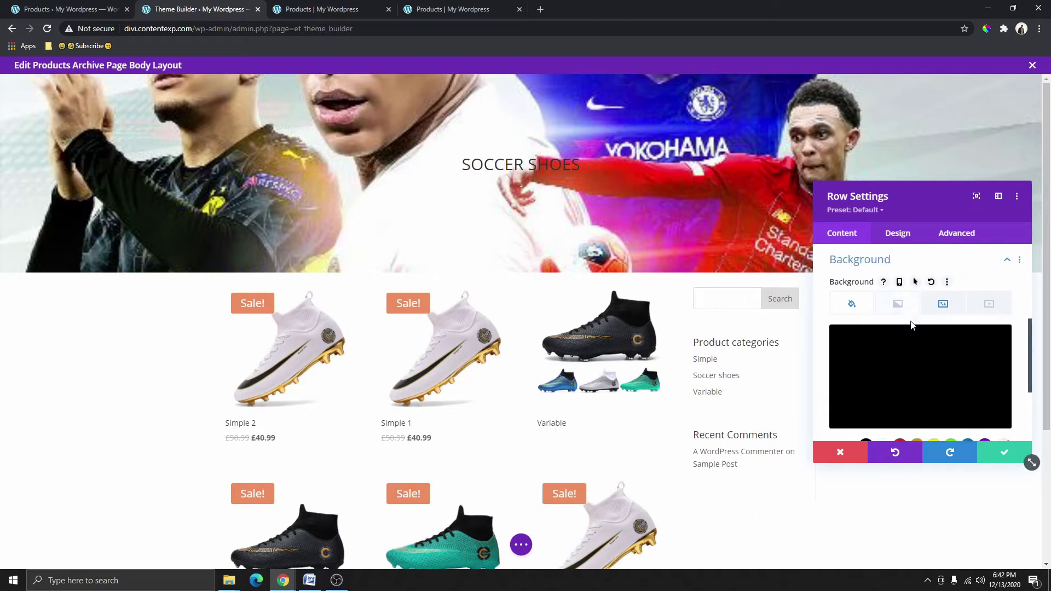
{"action": "scroll", "coordinate": [942, 326], "scroll_direction": "up", "scroll_amount": 1}
{"action": "left_click", "coordinate": [948, 327]}
{"action": "scroll", "coordinate": [940, 337], "scroll_direction": "down", "scroll_amount": 5}
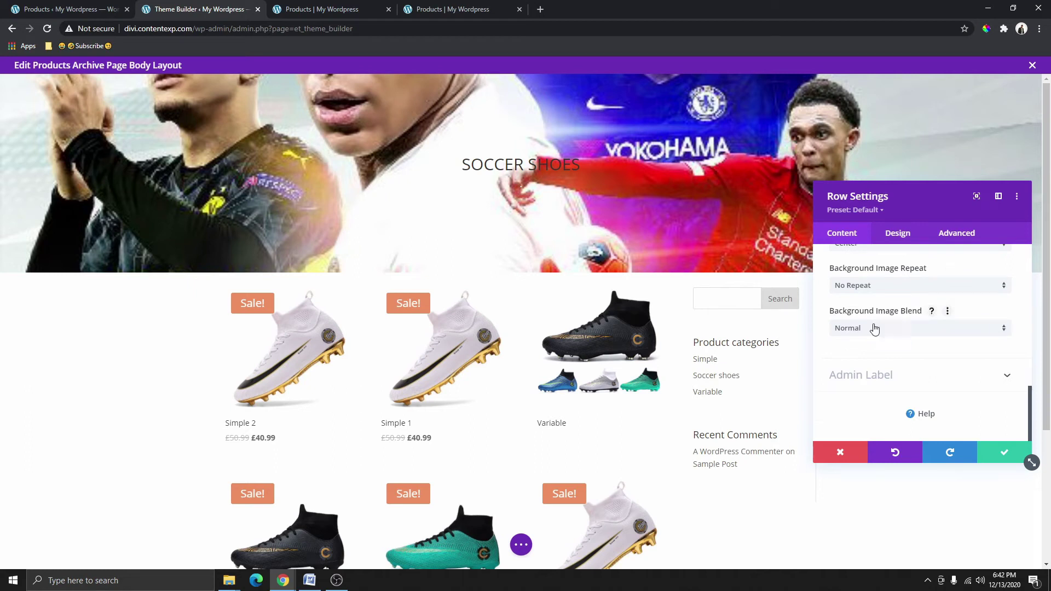
{"action": "left_click", "coordinate": [878, 329]}
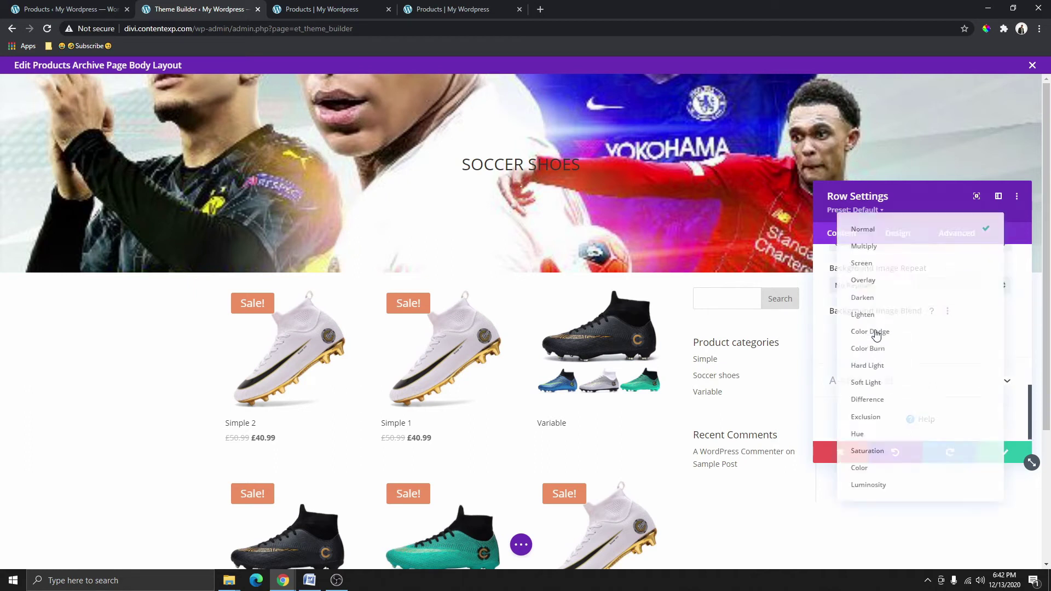
{"action": "left_click", "coordinate": [881, 276]}
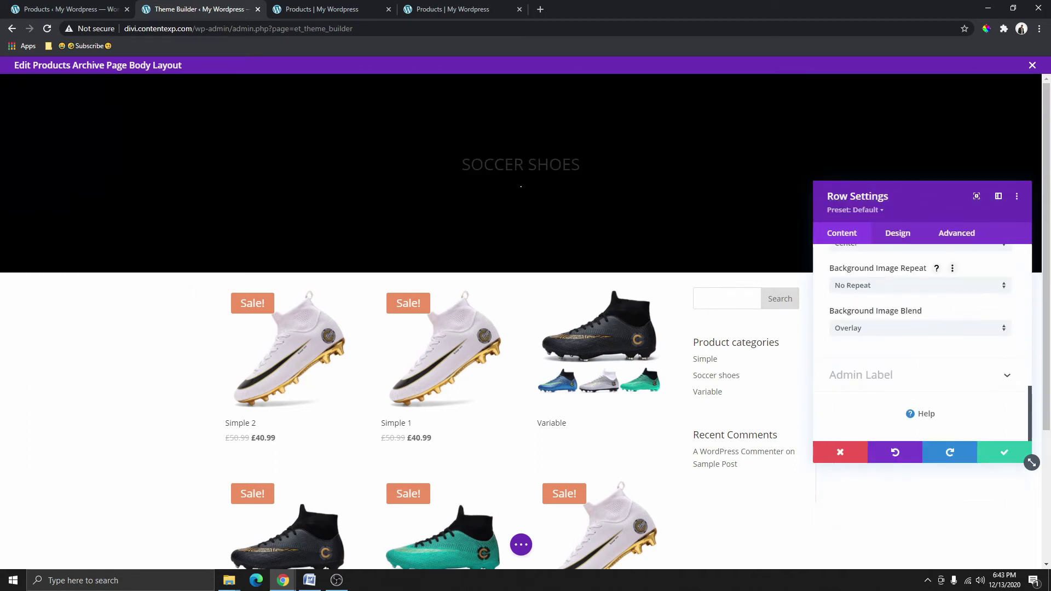
- Lower the opacity of the heading row's black background color so the banner image shows through darkened
{"action": "scroll", "coordinate": [918, 371], "scroll_direction": "up", "scroll_amount": 5}
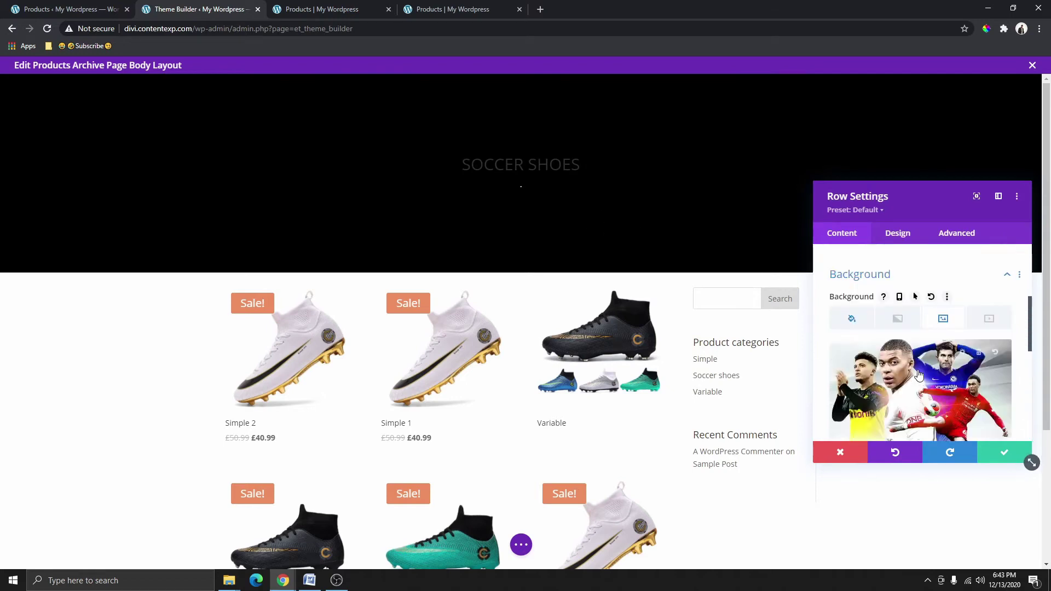
{"action": "left_click", "coordinate": [852, 329]}
{"action": "scroll", "coordinate": [971, 380], "scroll_direction": "down", "scroll_amount": 3}
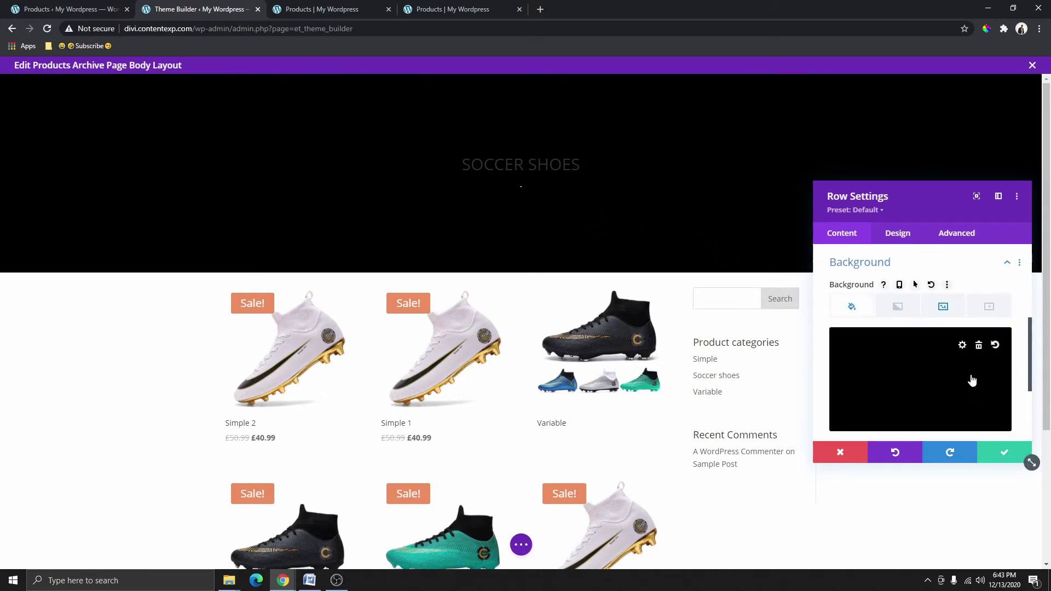
{"action": "scroll", "coordinate": [951, 331], "scroll_direction": "up", "scroll_amount": 1}
{"action": "left_click", "coordinate": [943, 320]}
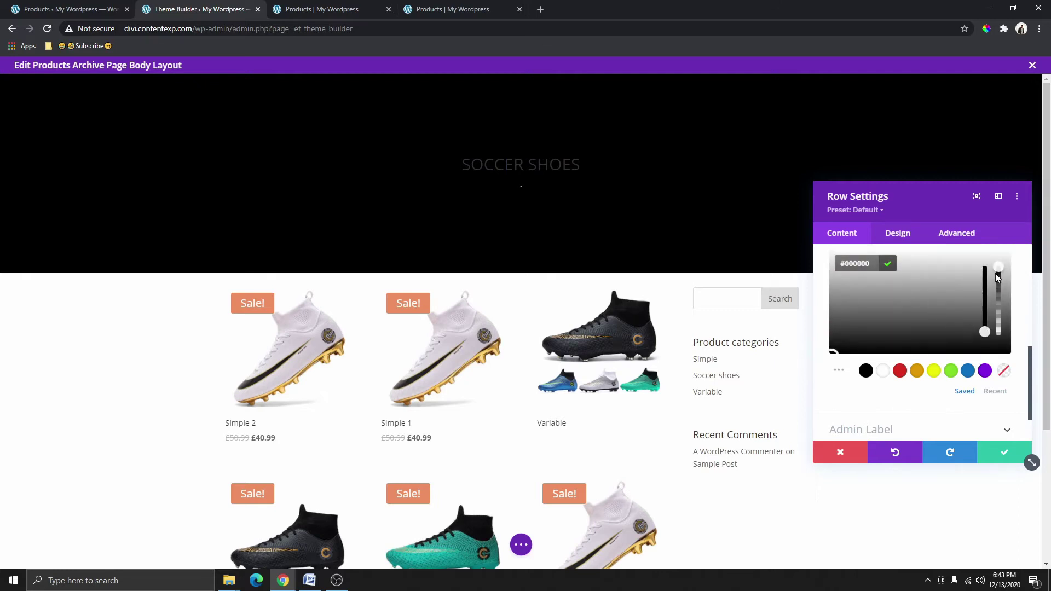
{"action": "mouse_move", "coordinate": [998, 277]}
{"action": "left_mouse_down"}
{"action": "mouse_move", "coordinate": [1004, 338]}
{"action": "mouse_move", "coordinate": [995, 296]}
{"action": "left_mouse_up"}
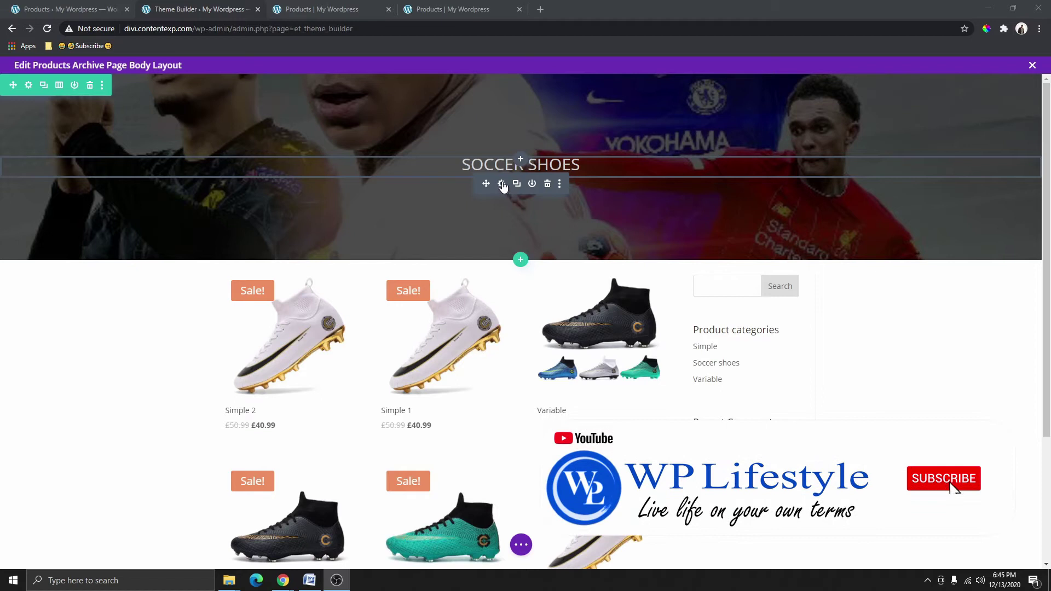
- Set the Soccer Shoes heading's font weight to Bold and its text color to white
{"action": "left_click", "coordinate": [503, 187]}
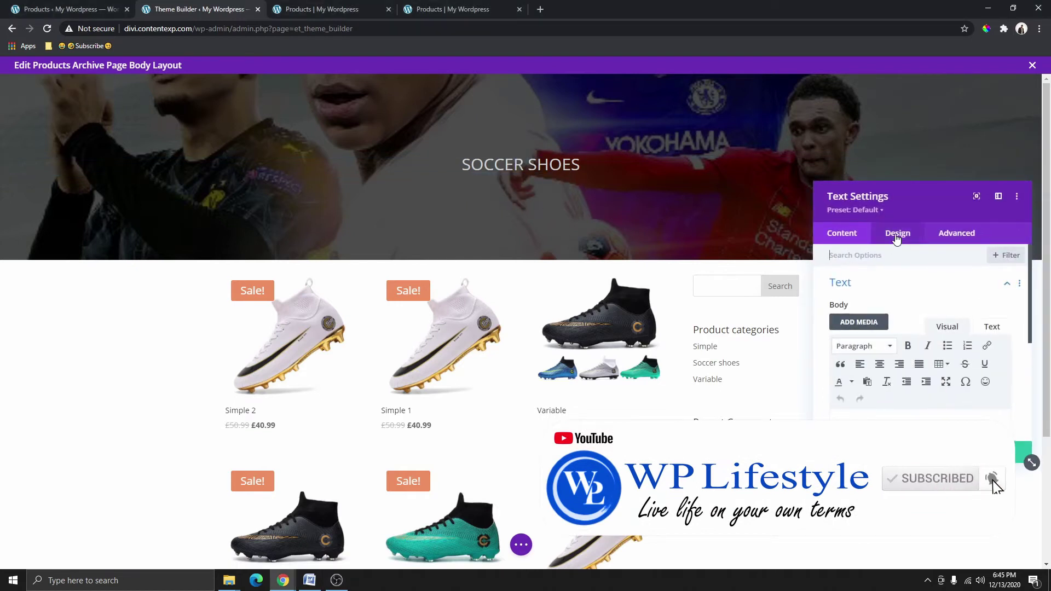
{"action": "left_click", "coordinate": [897, 234]}
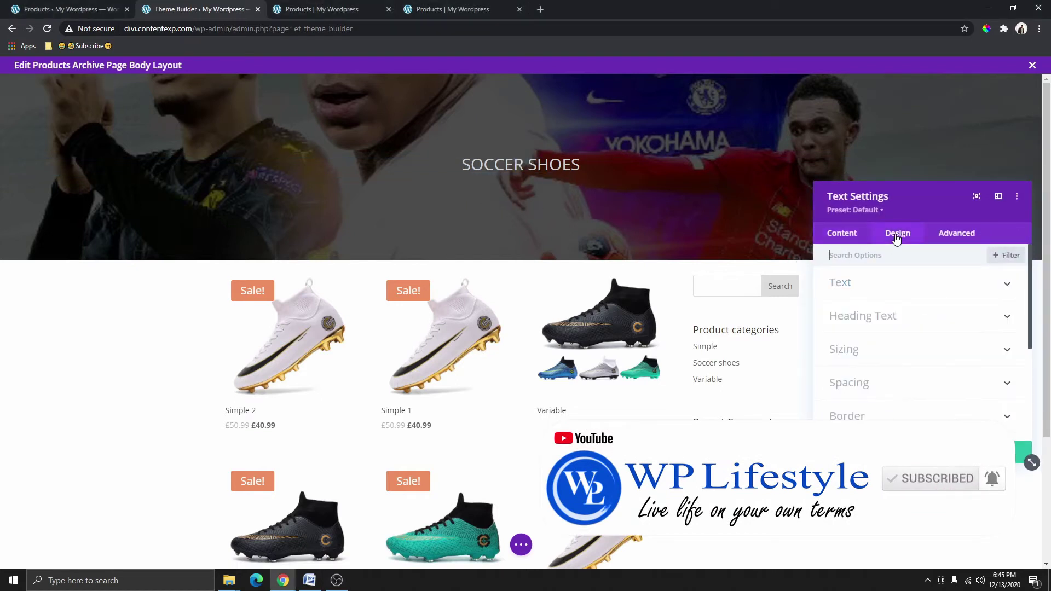
{"action": "left_click", "coordinate": [881, 317]}
{"action": "scroll", "coordinate": [870, 307], "scroll_direction": "down", "scroll_amount": 1}
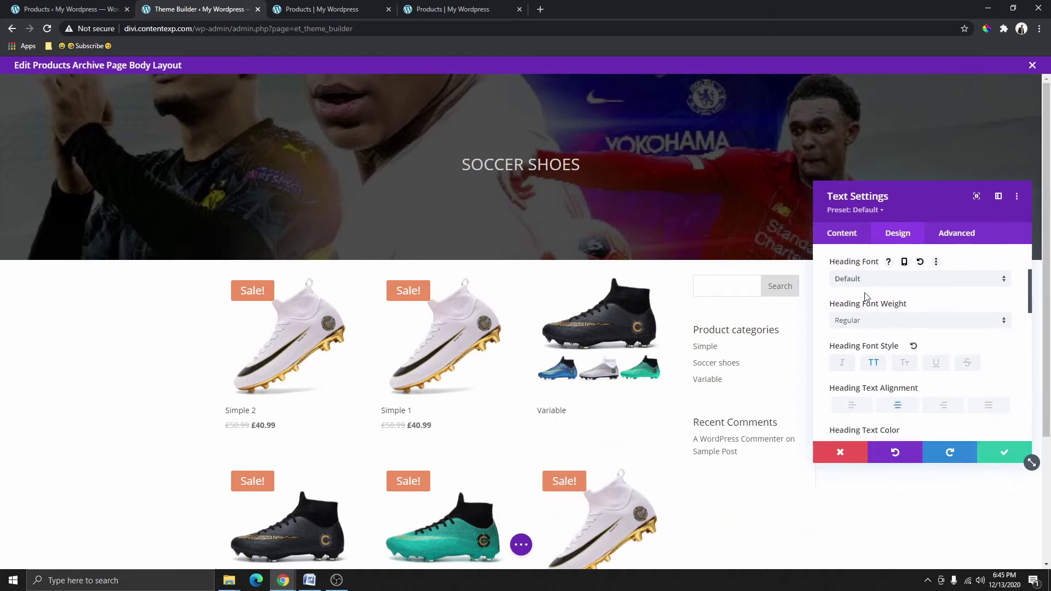
{"action": "left_click", "coordinate": [867, 323]}
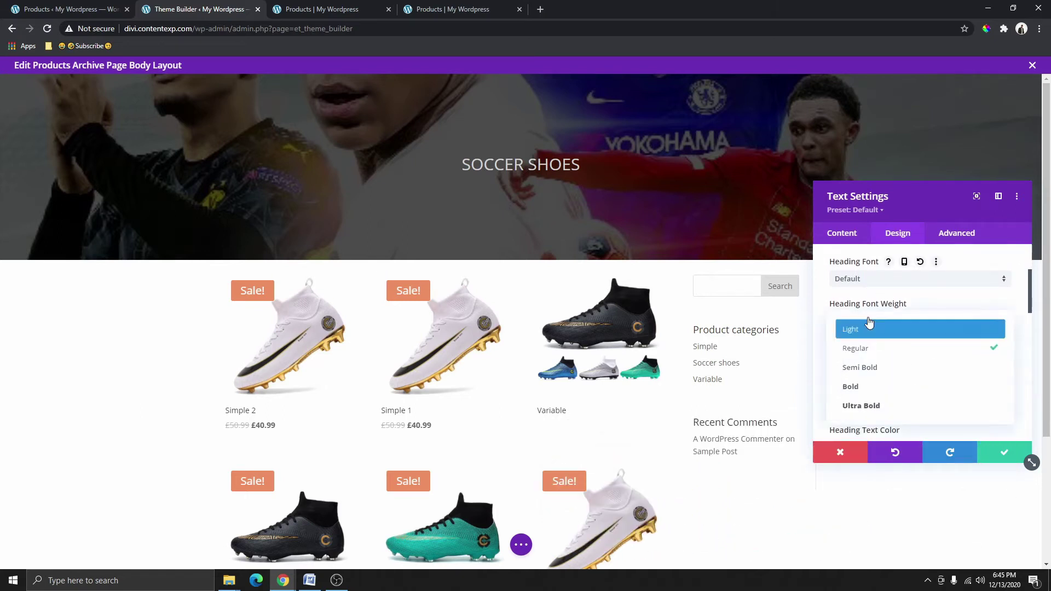
{"action": "left_click", "coordinate": [872, 388]}
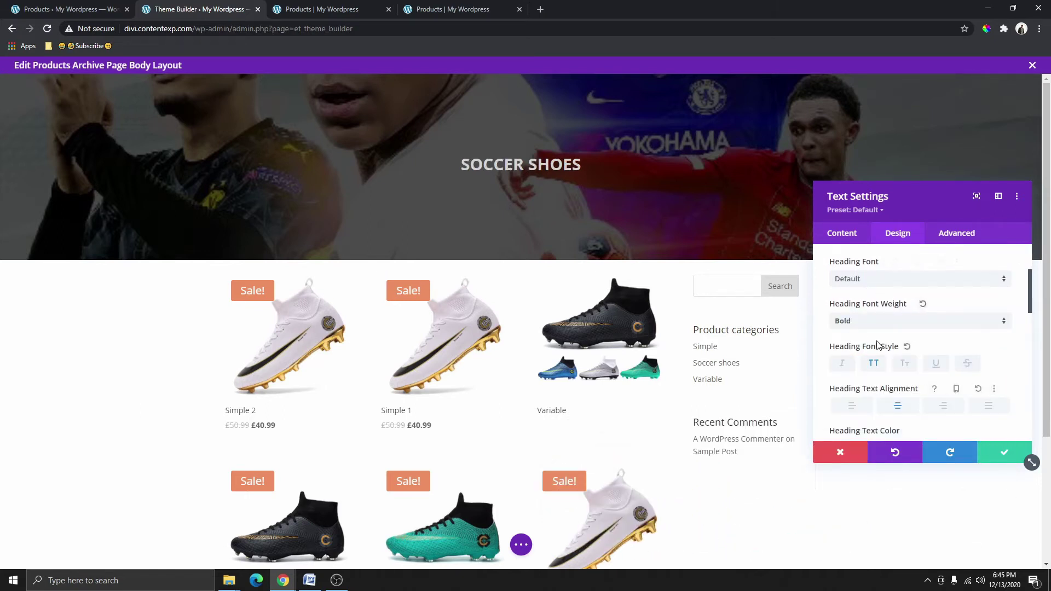
{"action": "scroll", "coordinate": [876, 356], "scroll_direction": "down", "scroll_amount": 2}
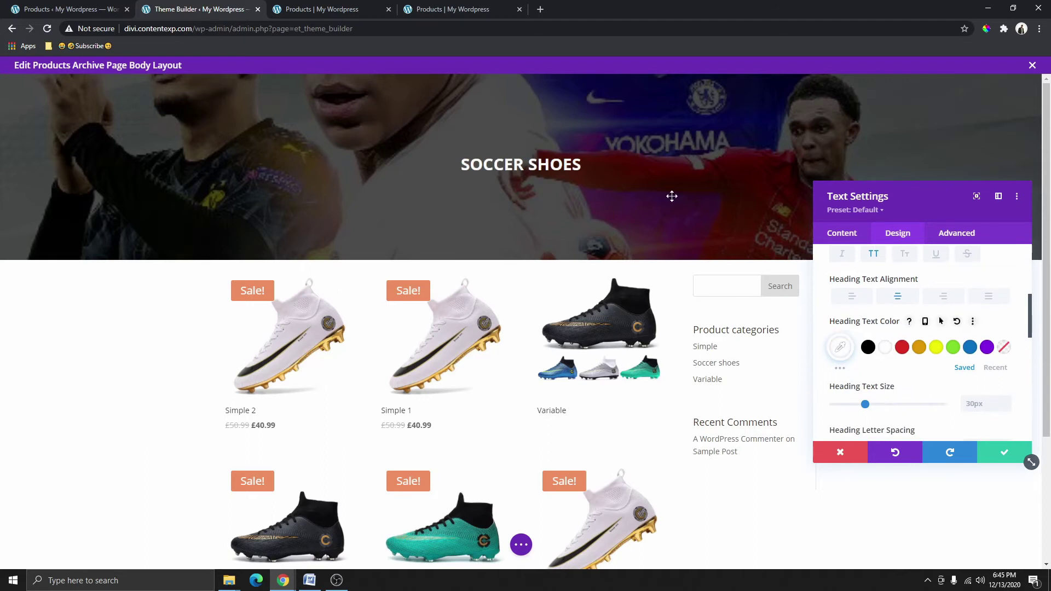
- Try a heading text size of 36px and reset it to the default
{"action": "scroll", "coordinate": [924, 371], "scroll_direction": "down", "scroll_amount": 3}
{"action": "scroll", "coordinate": [936, 368], "scroll_direction": "up", "scroll_amount": 1}
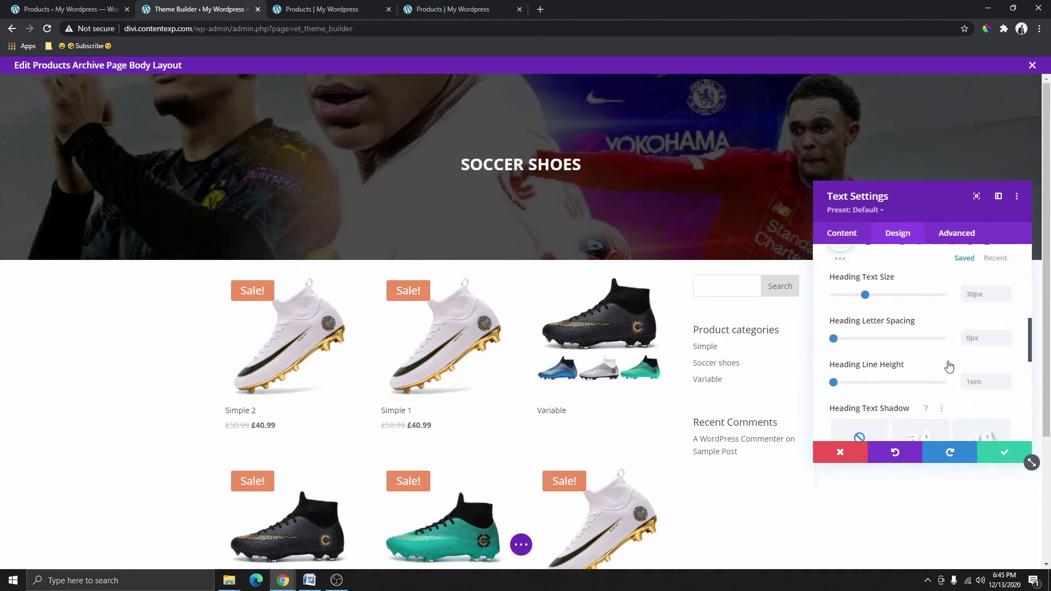
{"action": "mouse_move", "coordinate": [880, 301]}
{"action": "left_mouse_down"}
{"action": "mouse_move", "coordinate": [920, 298]}
{"action": "mouse_move", "coordinate": [873, 305]}
{"action": "left_mouse_up"}
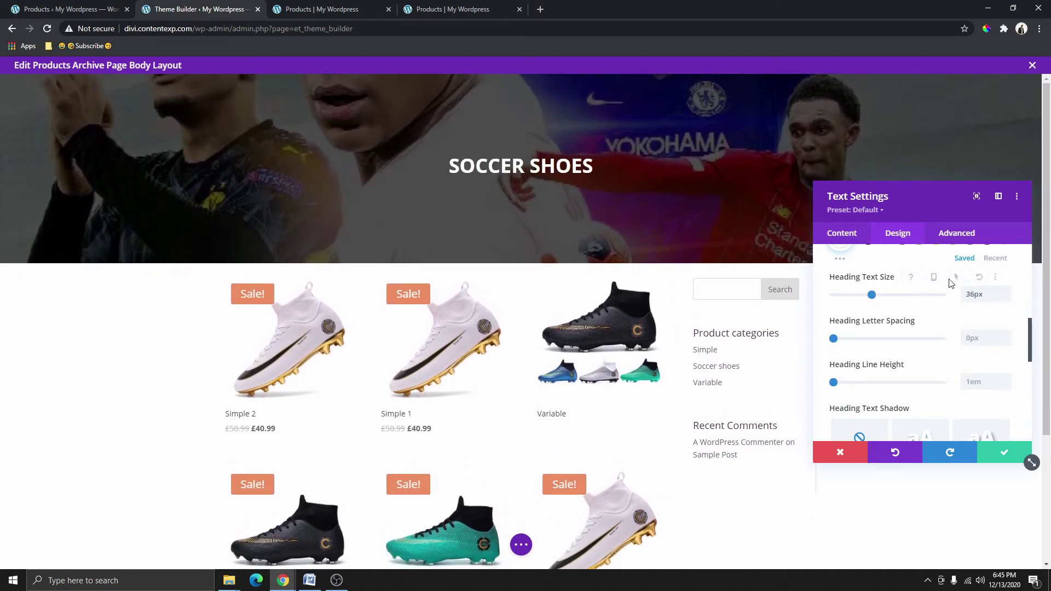
{"action": "left_click", "coordinate": [952, 278]}
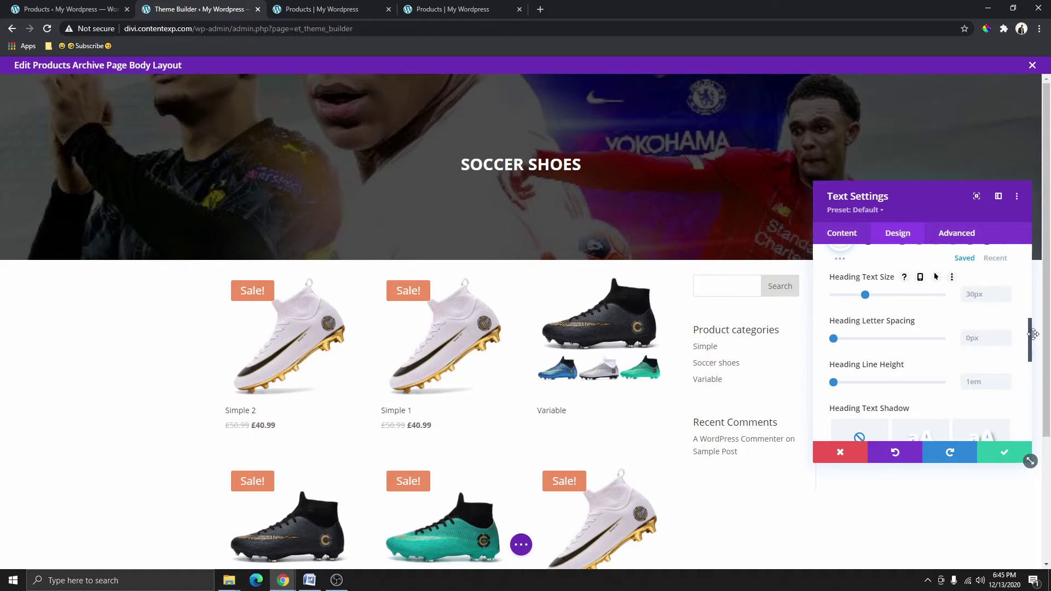
- Save the heading's text settings and compare the design with the finished and the original shop pages
{"action": "scroll", "coordinate": [975, 329], "scroll_direction": "down", "scroll_amount": 1}
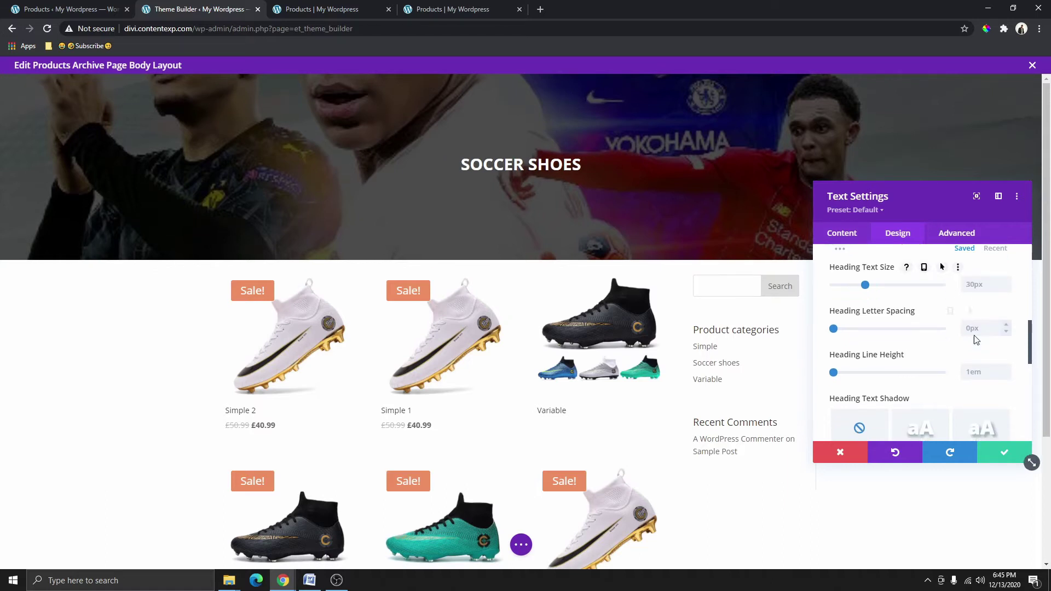
{"action": "left_click", "coordinate": [1005, 453]}
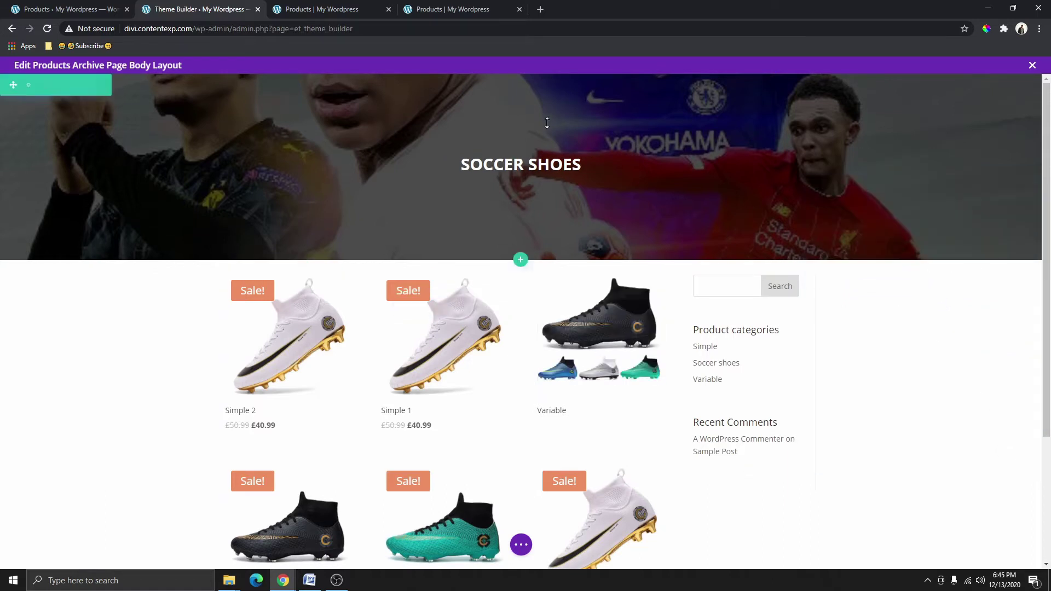
{"action": "left_click", "coordinate": [446, 11]}
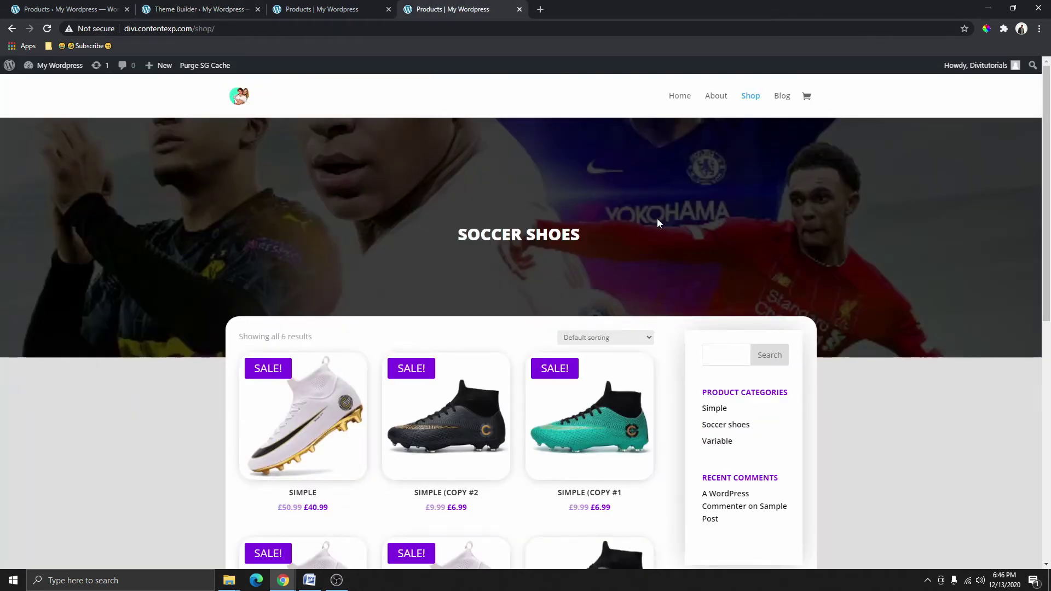
{"action": "left_click", "coordinate": [346, 11]}
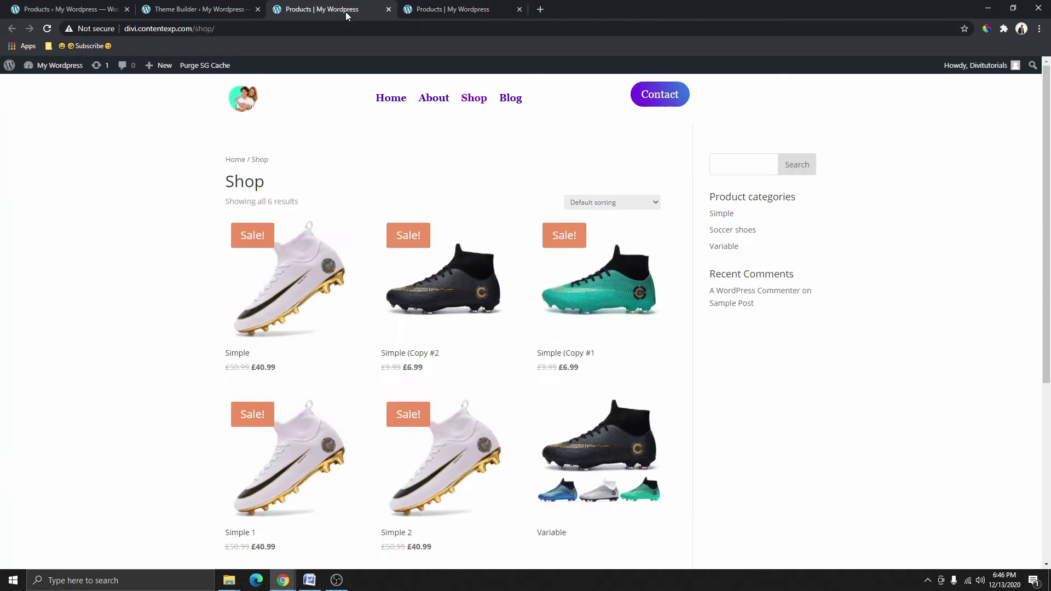
- Set the padding of the row with the products and sidebar to 25px on all four sides and save the row settings
{"action": "left_click", "coordinate": [200, 10]}
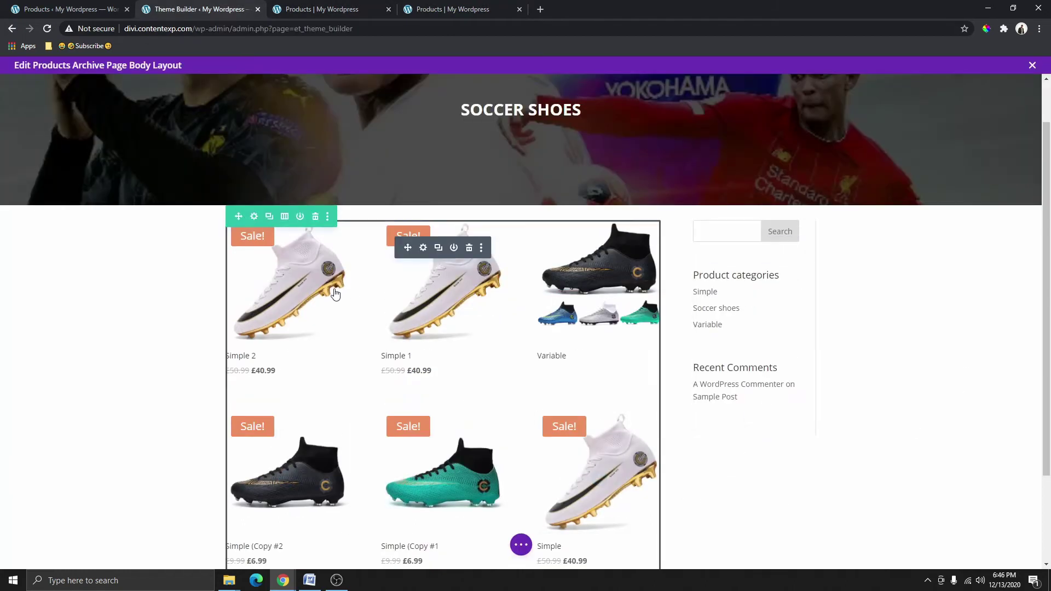
{"action": "left_click", "coordinate": [253, 216]}
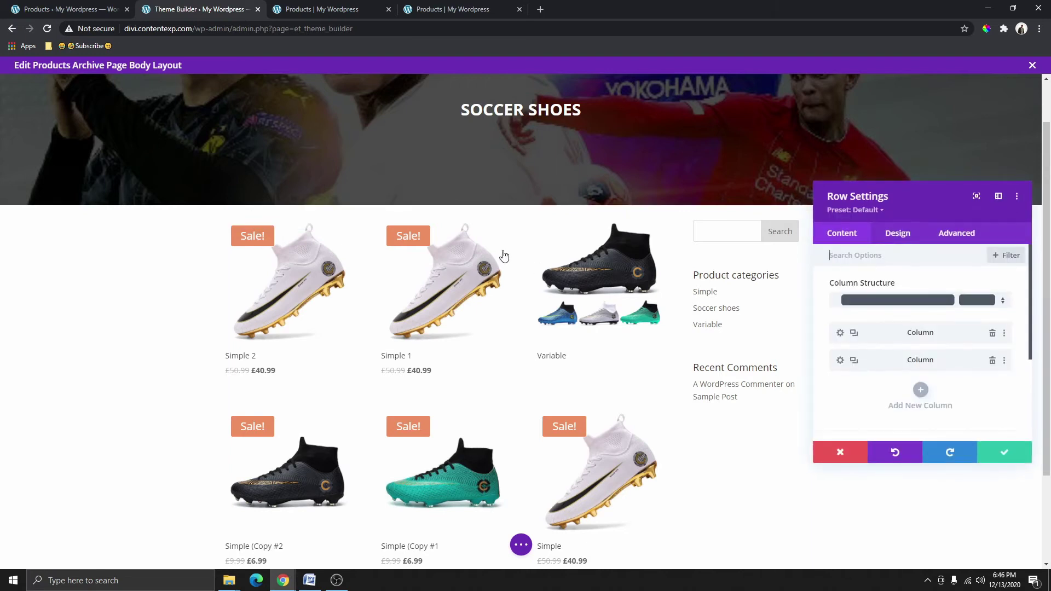
{"action": "left_click", "coordinate": [904, 234]}
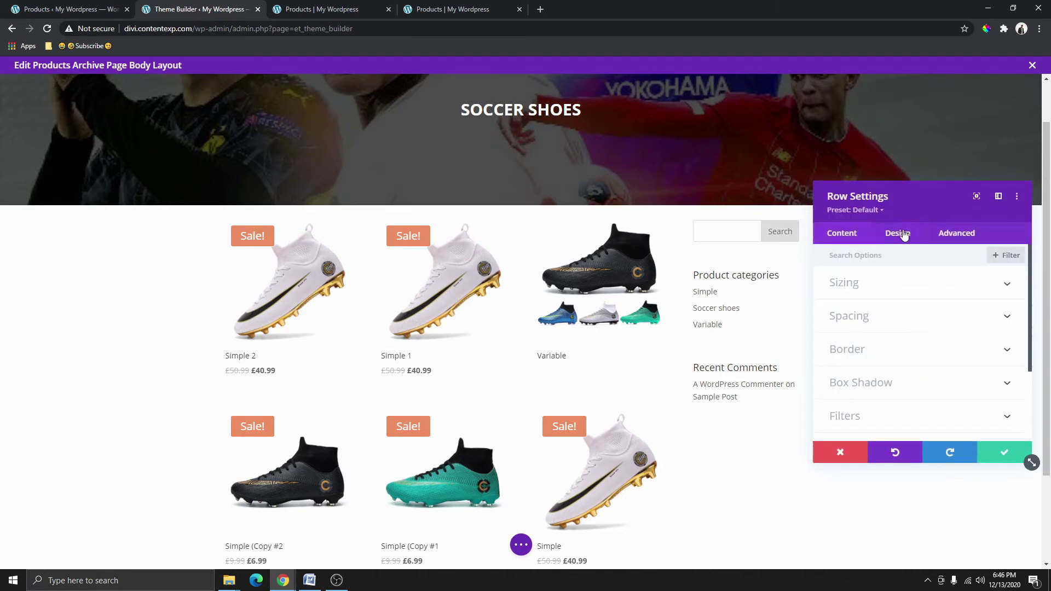
{"action": "left_click", "coordinate": [874, 324]}
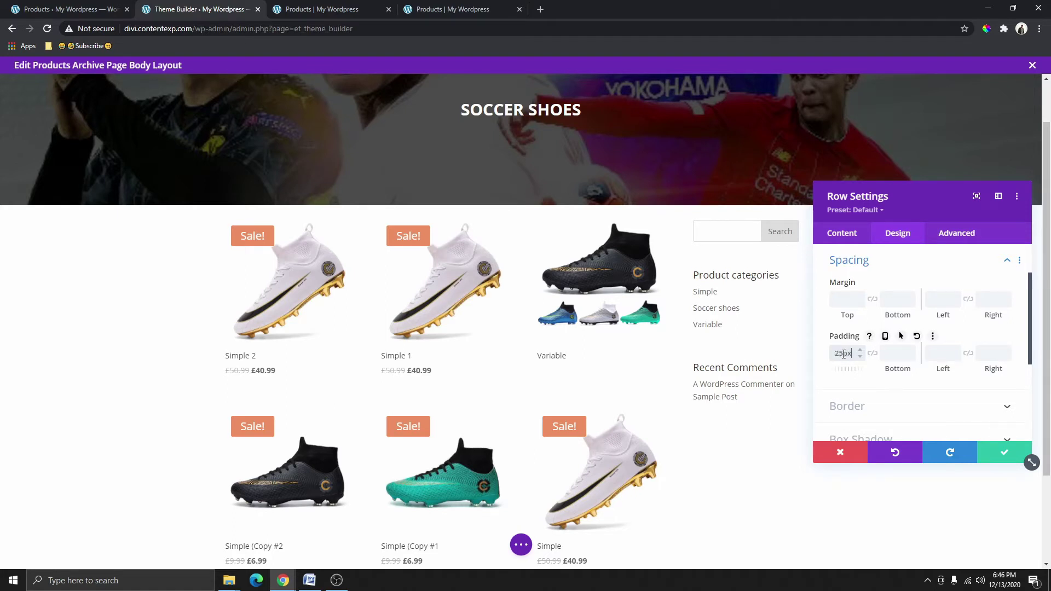
{"action": "left_click", "coordinate": [873, 353]}
{"action": "left_click", "coordinate": [938, 352]}
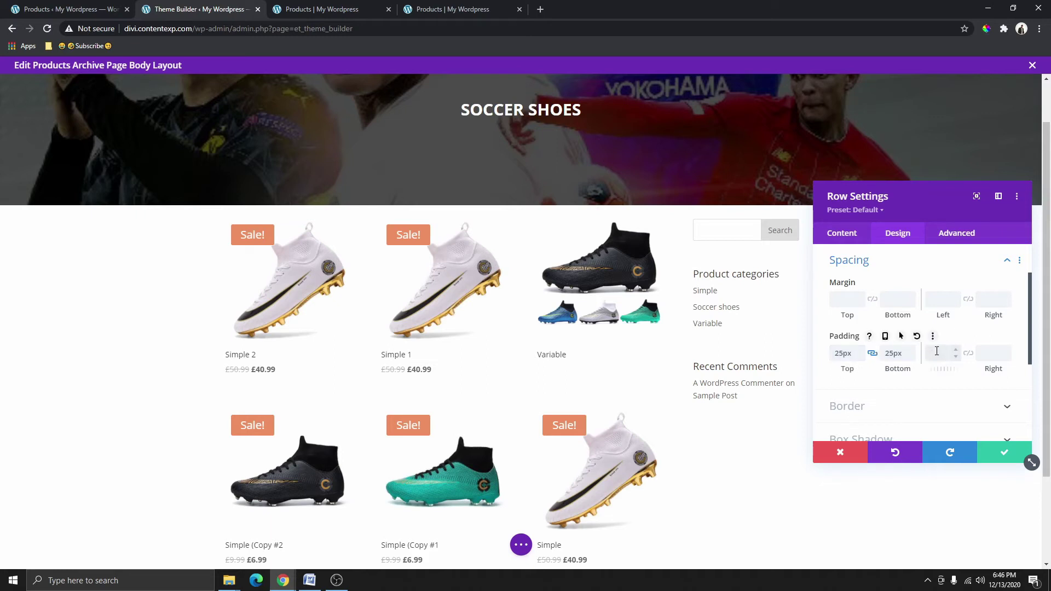
{"action": "type", "text": "25px"}
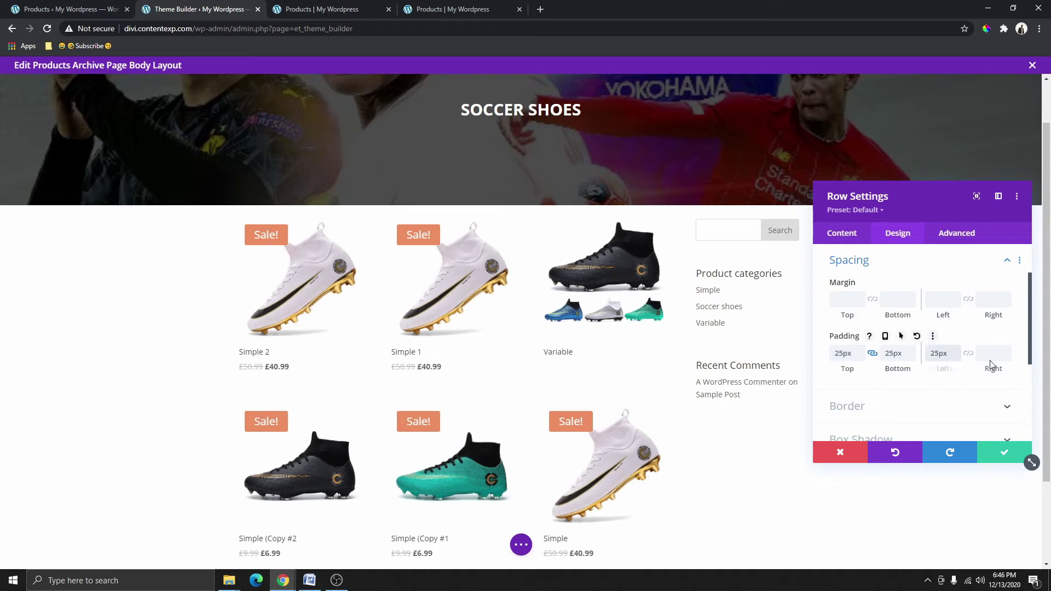
{"action": "left_click", "coordinate": [969, 354]}
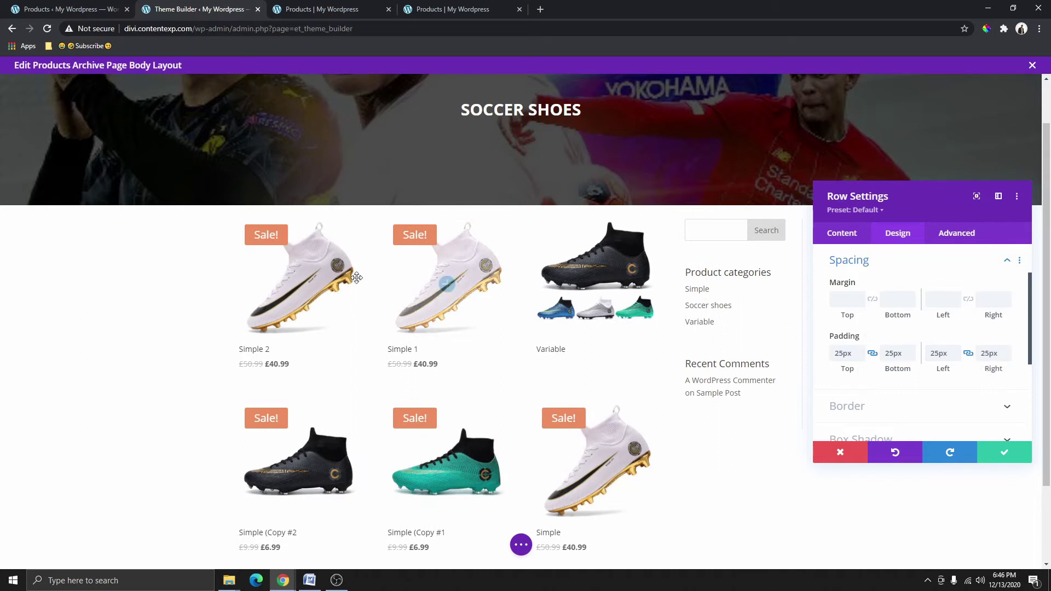
{"action": "left_click", "coordinate": [1005, 453]}
- Compare the page background and content area of the builder layout with those of the finished shop page
{"action": "scroll", "coordinate": [190, 358], "scroll_direction": "down", "scroll_amount": 2}
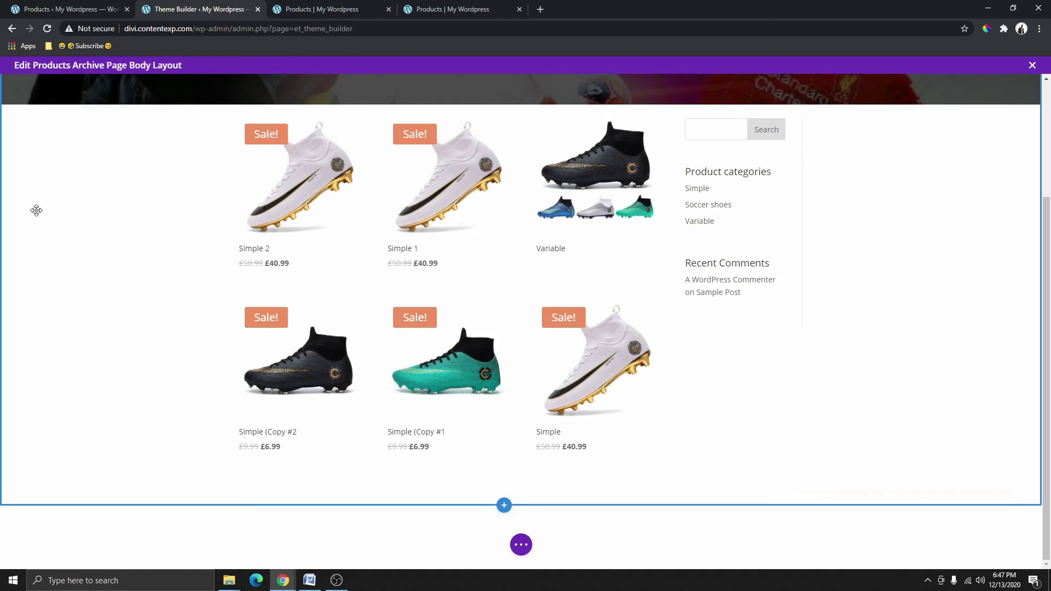
{"action": "scroll", "coordinate": [36, 210], "scroll_direction": "up", "scroll_amount": 2}
{"action": "scroll", "coordinate": [49, 90], "scroll_direction": "up", "scroll_amount": 1}
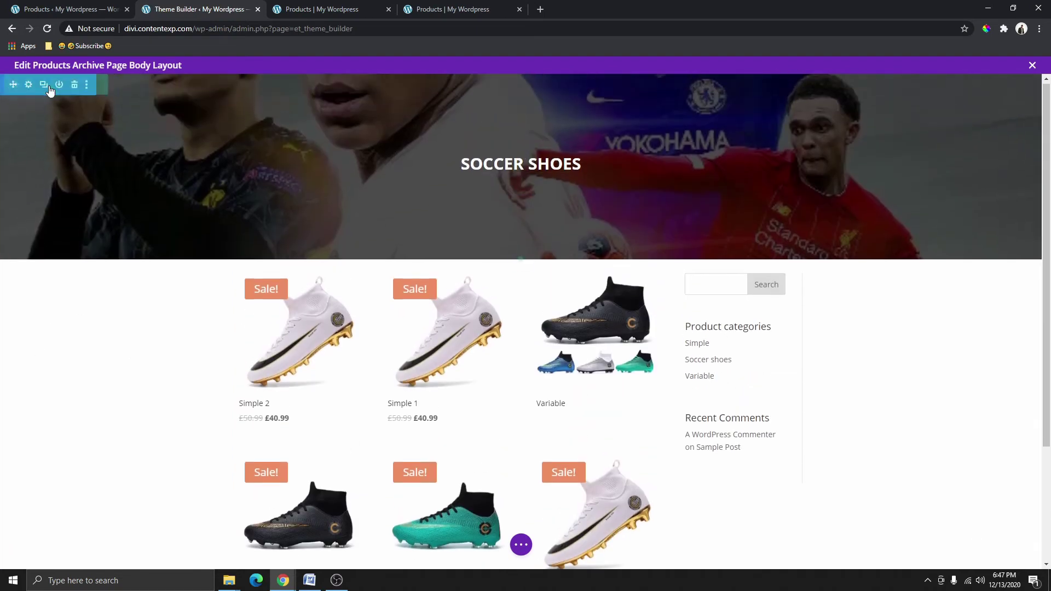
{"action": "scroll", "coordinate": [139, 373], "scroll_direction": "down", "scroll_amount": 2}
{"action": "scroll", "coordinate": [246, 219], "scroll_direction": "up", "scroll_amount": 2}
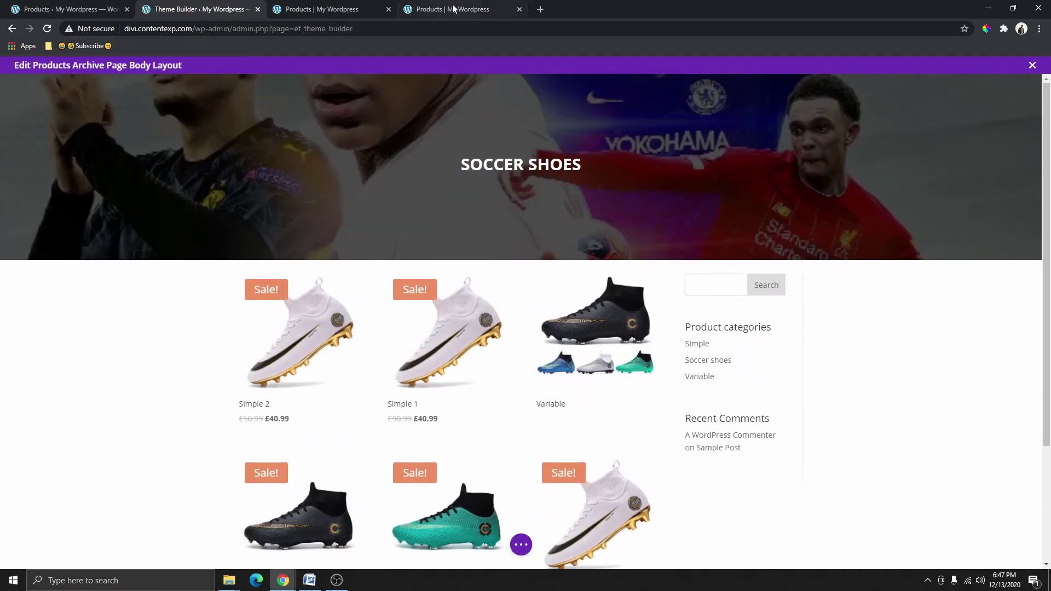
{"action": "left_click", "coordinate": [453, 8]}
{"action": "scroll", "coordinate": [189, 225], "scroll_direction": "down", "scroll_amount": 3}
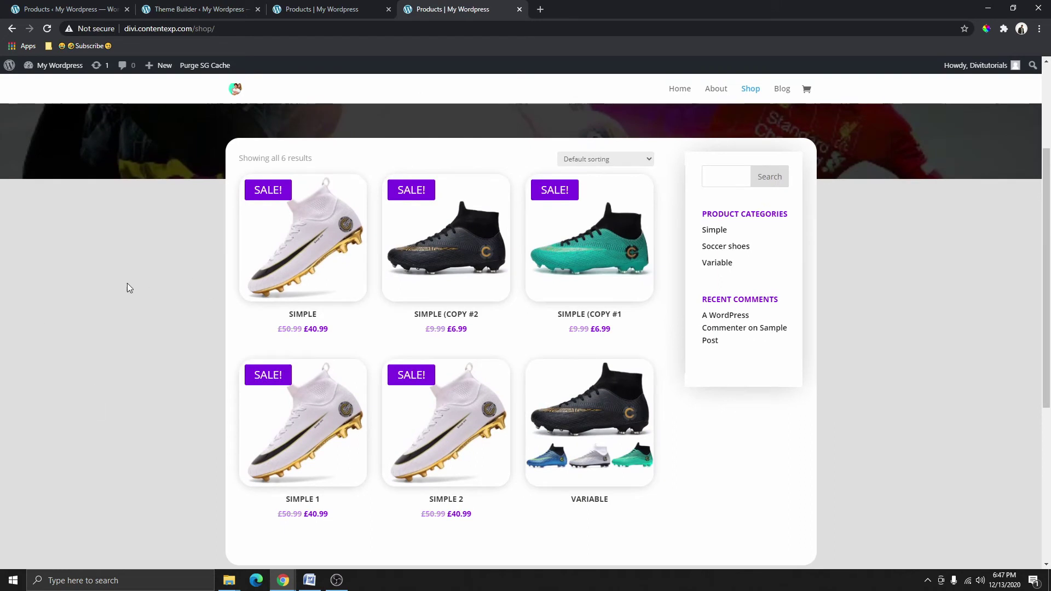
{"action": "scroll", "coordinate": [104, 278], "scroll_direction": "down", "scroll_amount": 5}
{"action": "scroll", "coordinate": [990, 277], "scroll_direction": "up", "scroll_amount": 8}
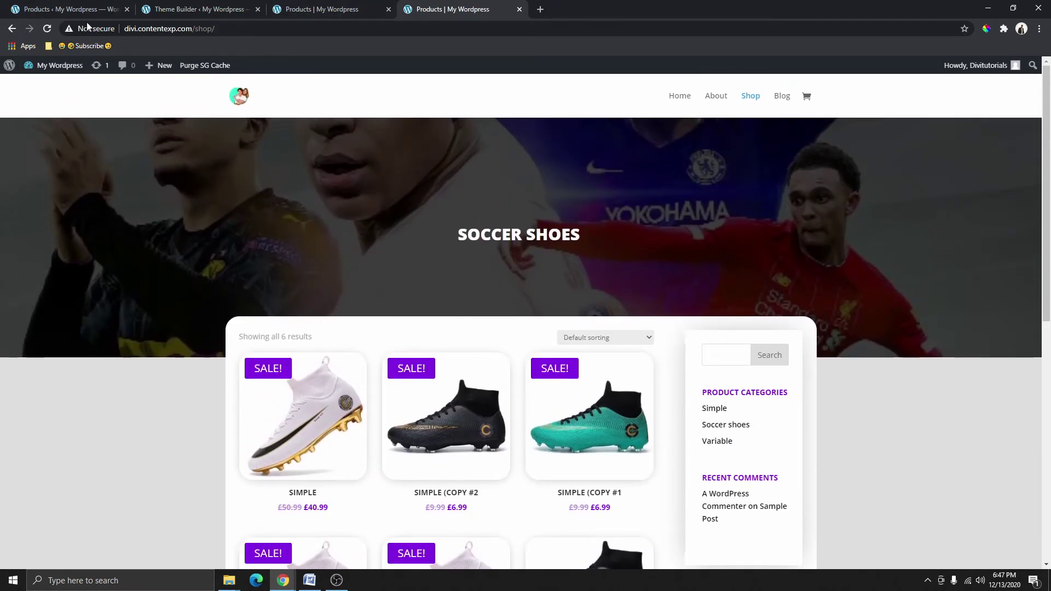
- Open the settings of the products section from the layers list and give it a solid black #000000 background
{"action": "left_click", "coordinate": [191, 9]}
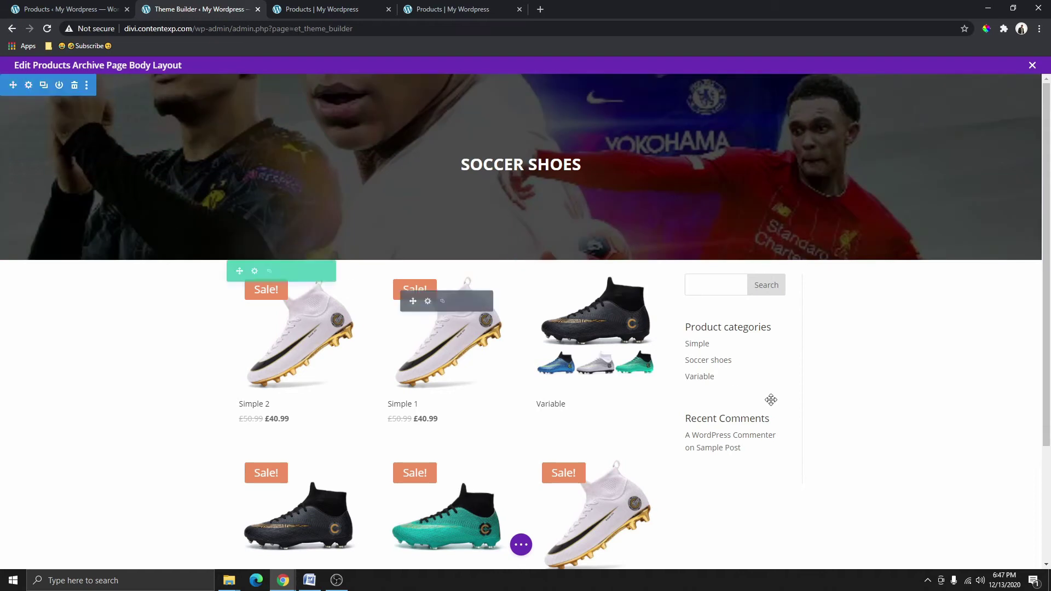
{"action": "left_click", "coordinate": [521, 546]}
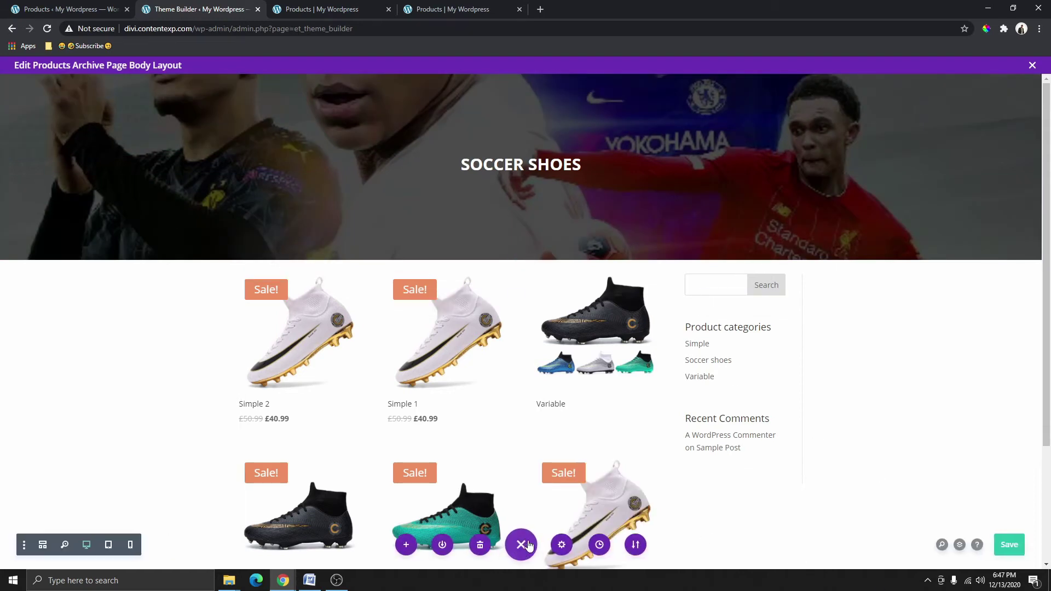
{"action": "left_click", "coordinate": [961, 546]}
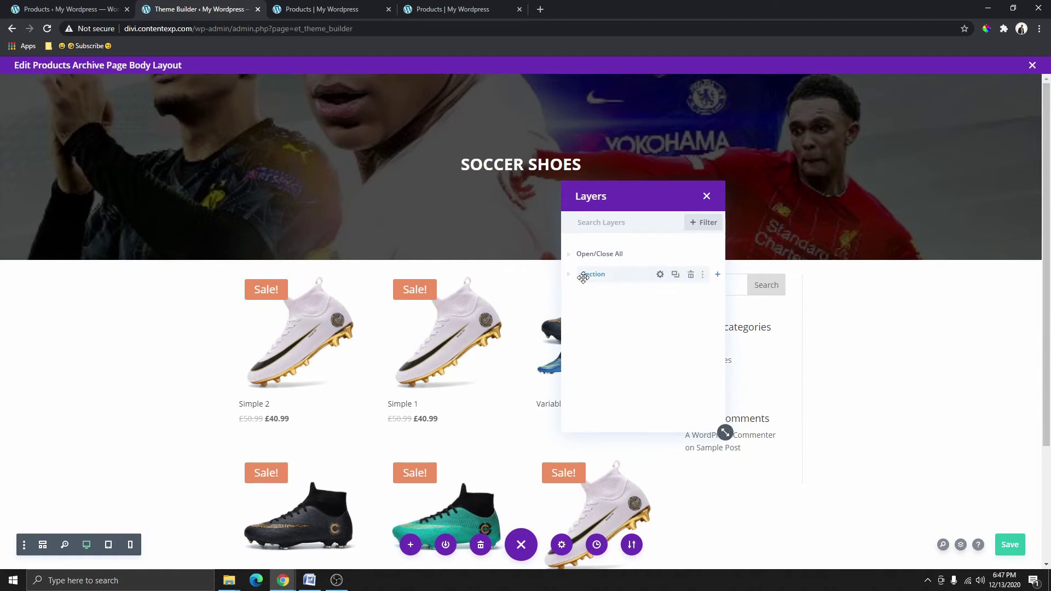
{"action": "left_click", "coordinate": [661, 276]}
{"action": "left_click", "coordinate": [863, 322]}
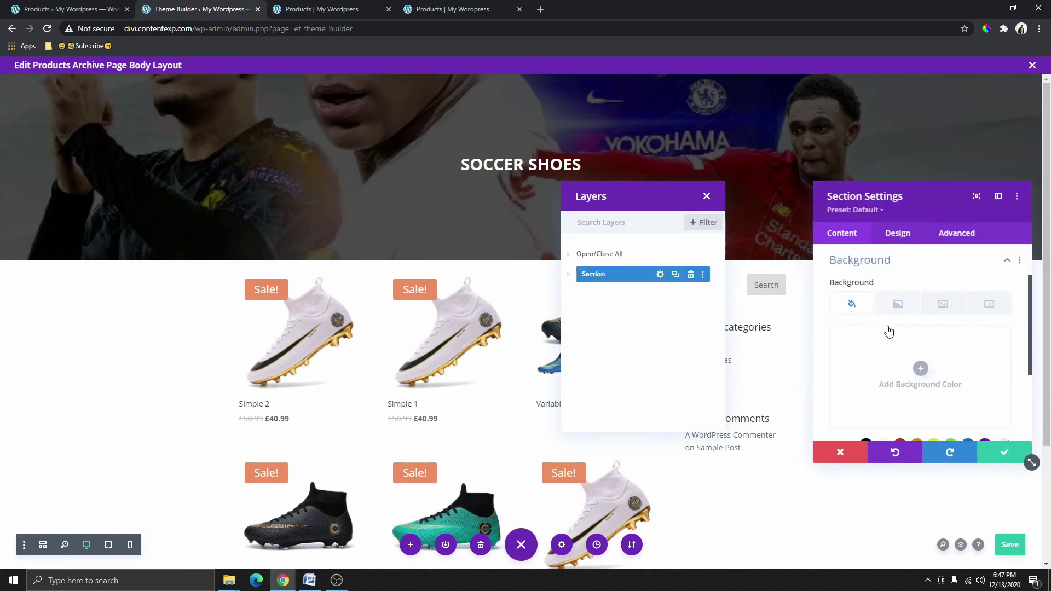
{"action": "left_click", "coordinate": [906, 357]}
{"action": "scroll", "coordinate": [898, 383], "scroll_direction": "down", "scroll_amount": 1}
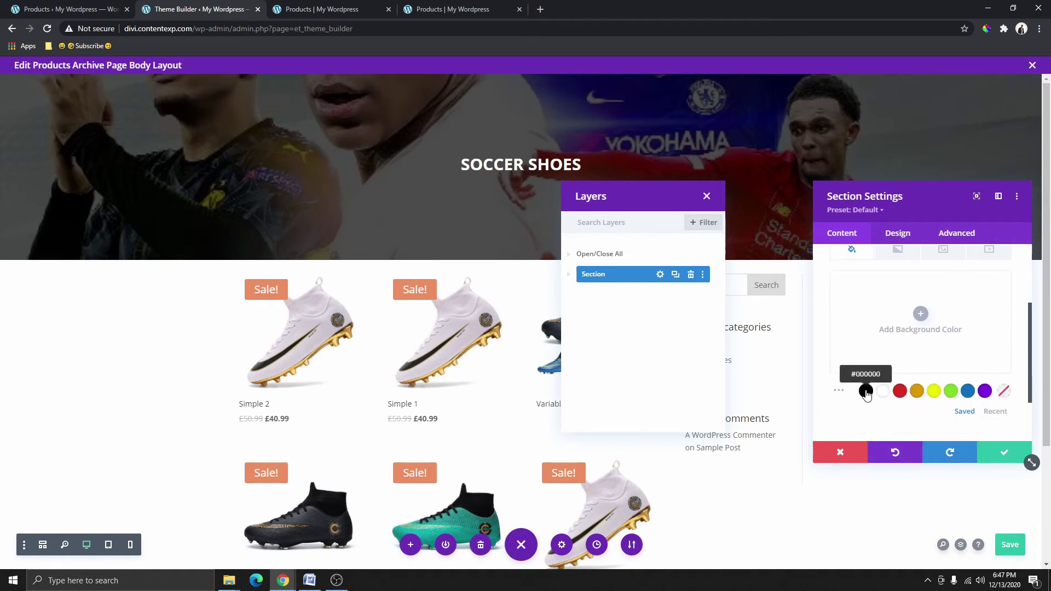
{"action": "left_click", "coordinate": [867, 390]}
{"action": "scroll", "coordinate": [898, 329], "scroll_direction": "down", "scroll_amount": 3}
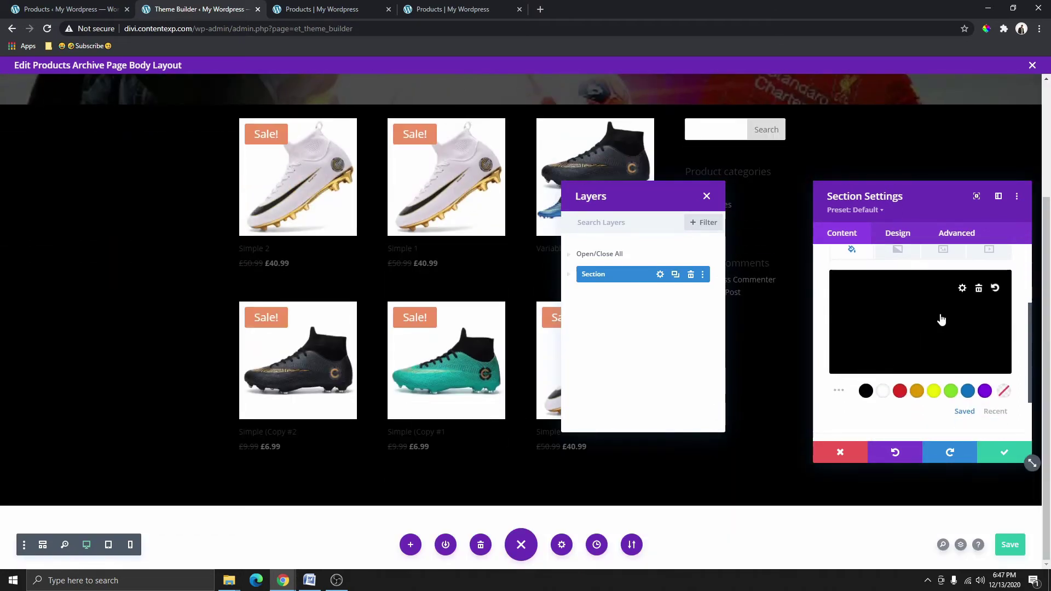
- Lower the section background's opacity to rgba(0,0,0,0.13), save the section settings and close the layers list
{"action": "left_click", "coordinate": [995, 322]}
{"action": "left_click_drag", "start_coordinate": [1005, 303], "coordinate": [1010, 356]}
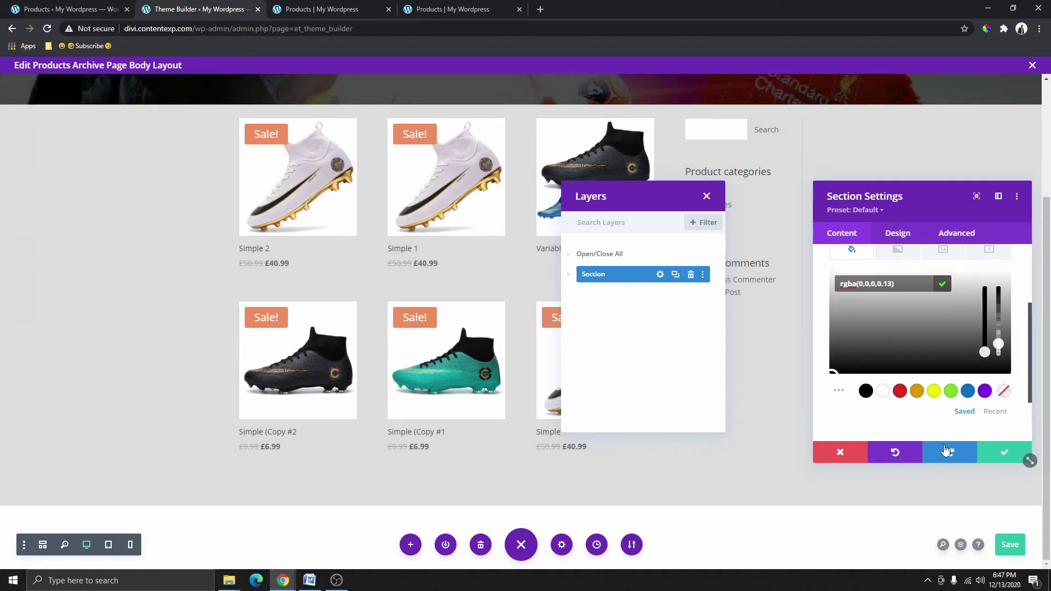
{"action": "left_click", "coordinate": [1011, 460]}
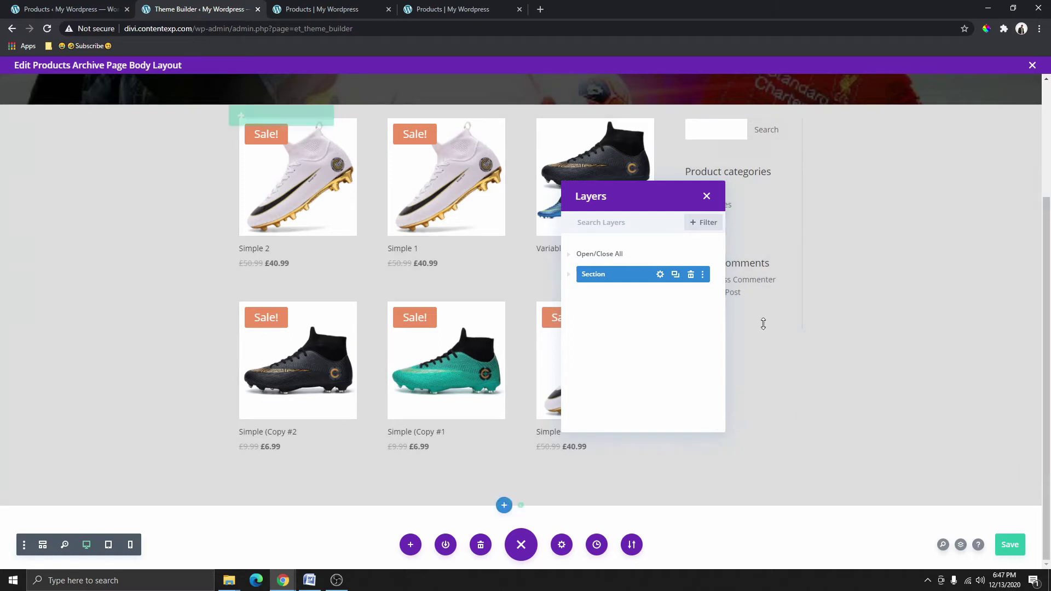
{"action": "left_click", "coordinate": [708, 195]}
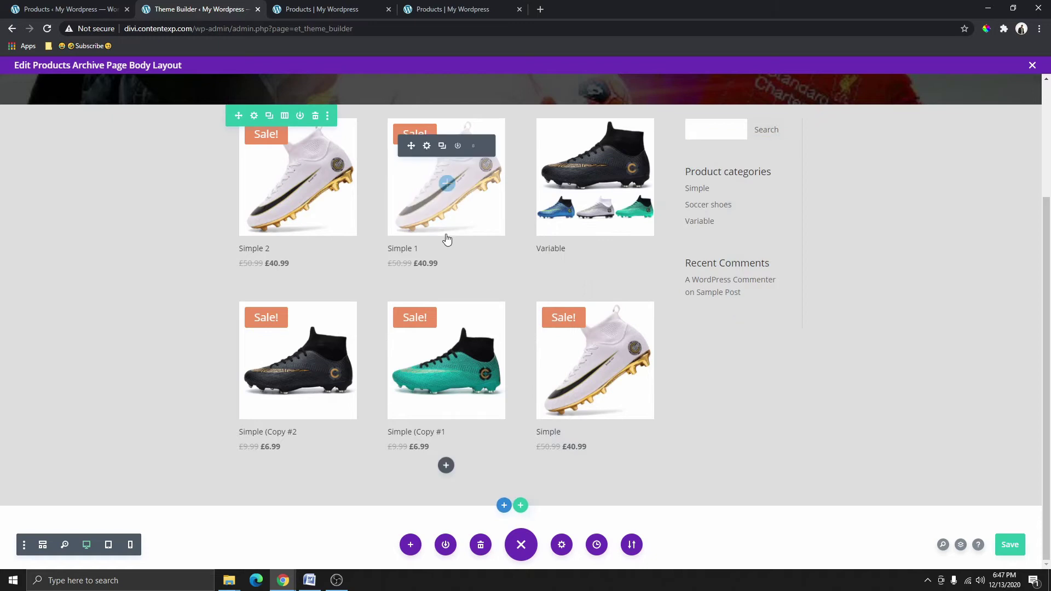
- Set the background of the row with the products and sidebar to white and save the row settings
{"action": "left_click", "coordinate": [250, 115]}
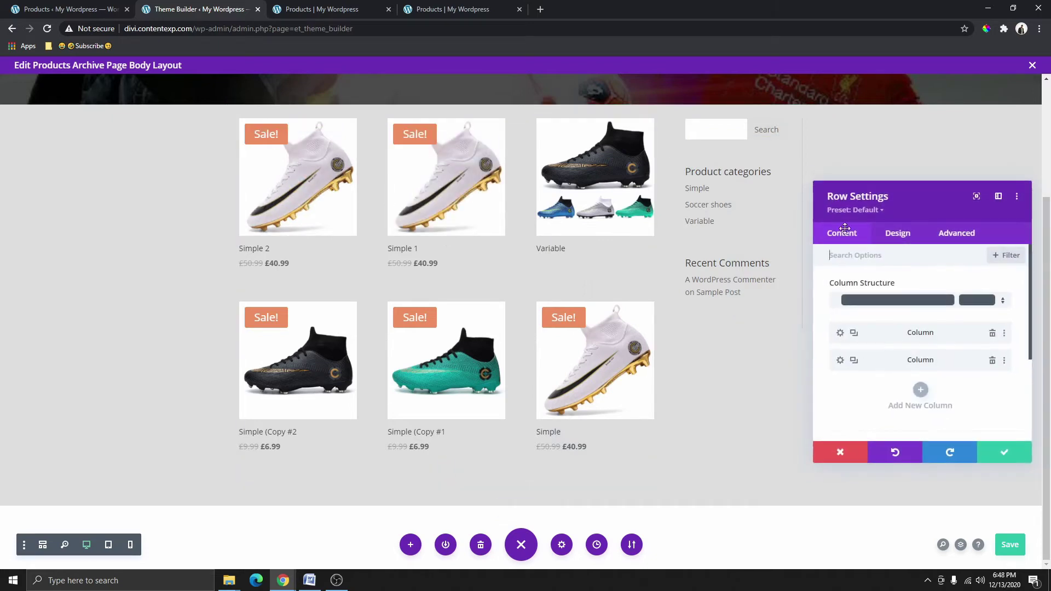
{"action": "scroll", "coordinate": [879, 356], "scroll_direction": "down", "scroll_amount": 2}
{"action": "left_click", "coordinate": [887, 372]}
{"action": "scroll", "coordinate": [876, 373], "scroll_direction": "down", "scroll_amount": 2}
{"action": "left_click", "coordinate": [889, 363]}
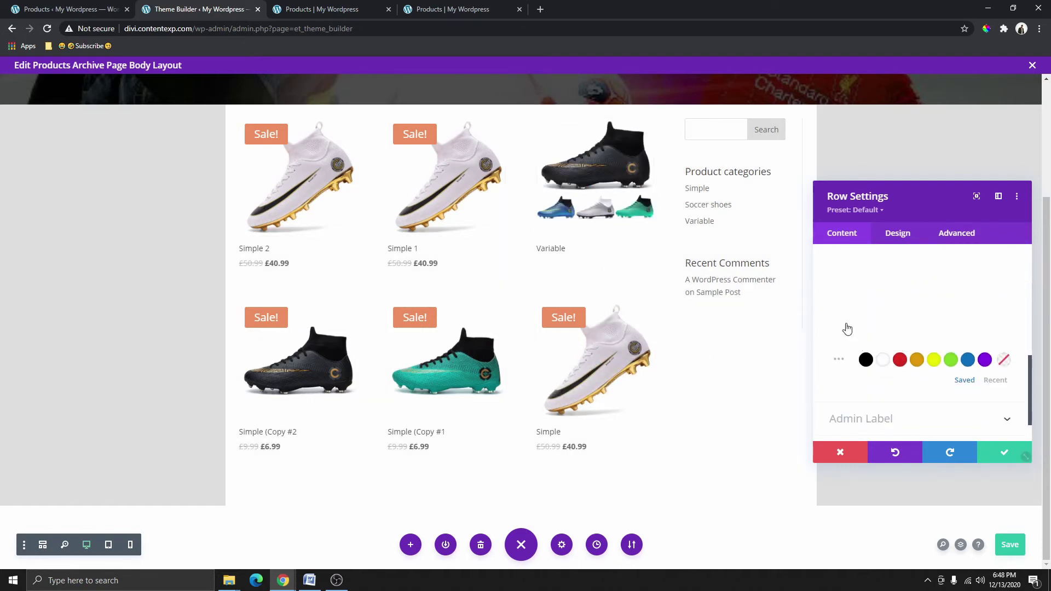
{"action": "left_click", "coordinate": [1006, 453]}
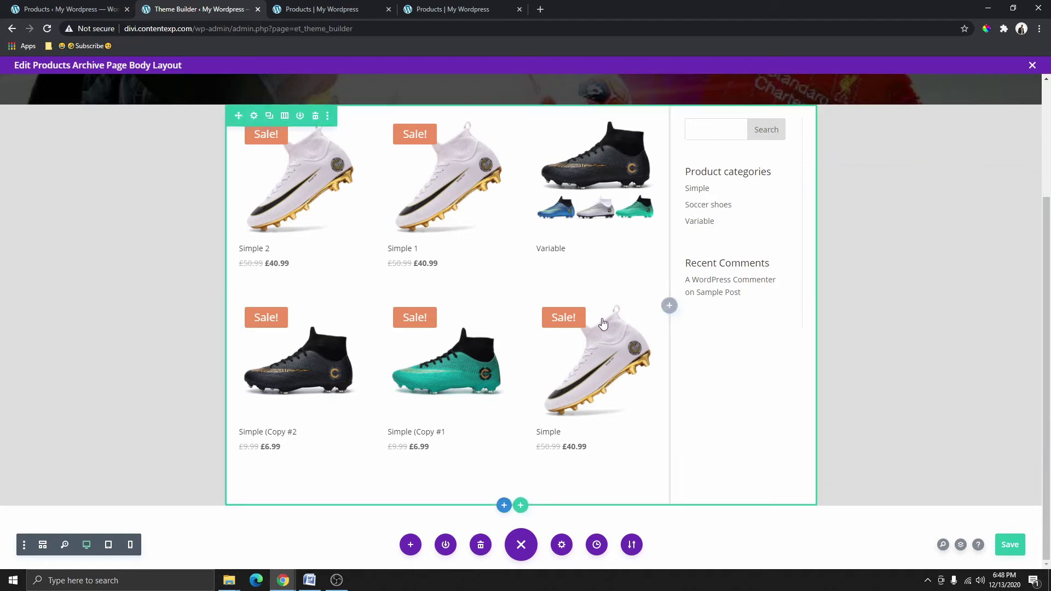
- Check the lower edge of the finished shop page and add a strip of bottom padding to the products section
{"action": "left_click", "coordinate": [471, 10]}
{"action": "scroll", "coordinate": [524, 404], "scroll_direction": "down", "scroll_amount": 8}
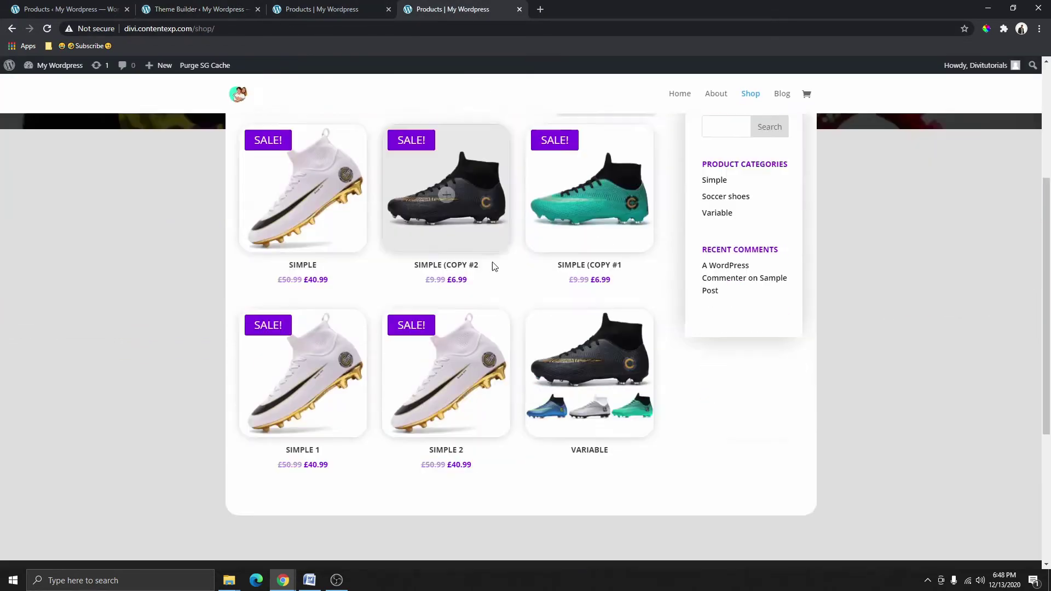
{"action": "scroll", "coordinate": [480, 209], "scroll_direction": "up", "scroll_amount": 8}
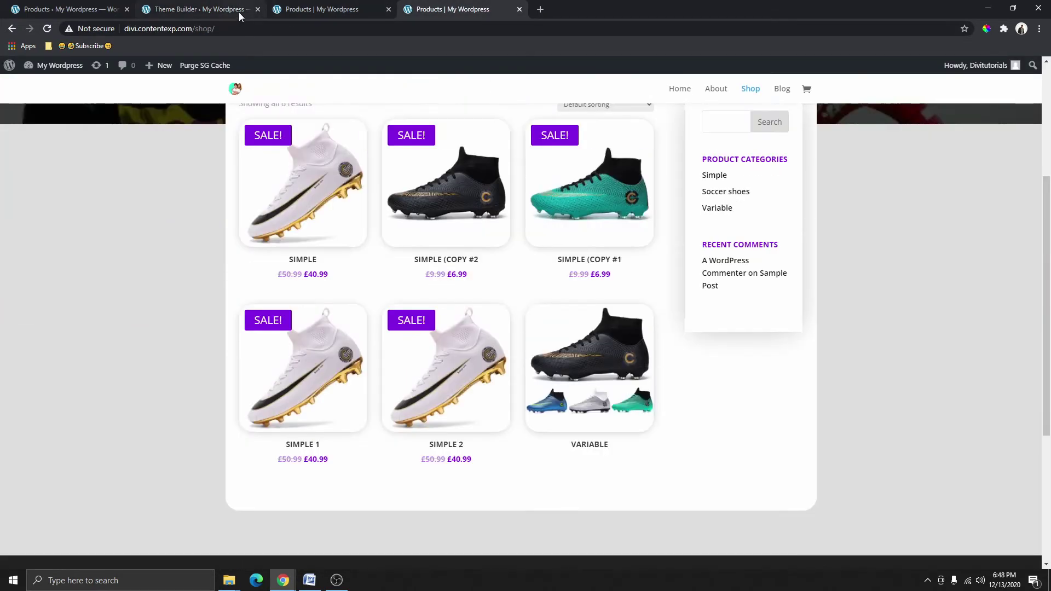
{"action": "left_click", "coordinate": [233, 10]}
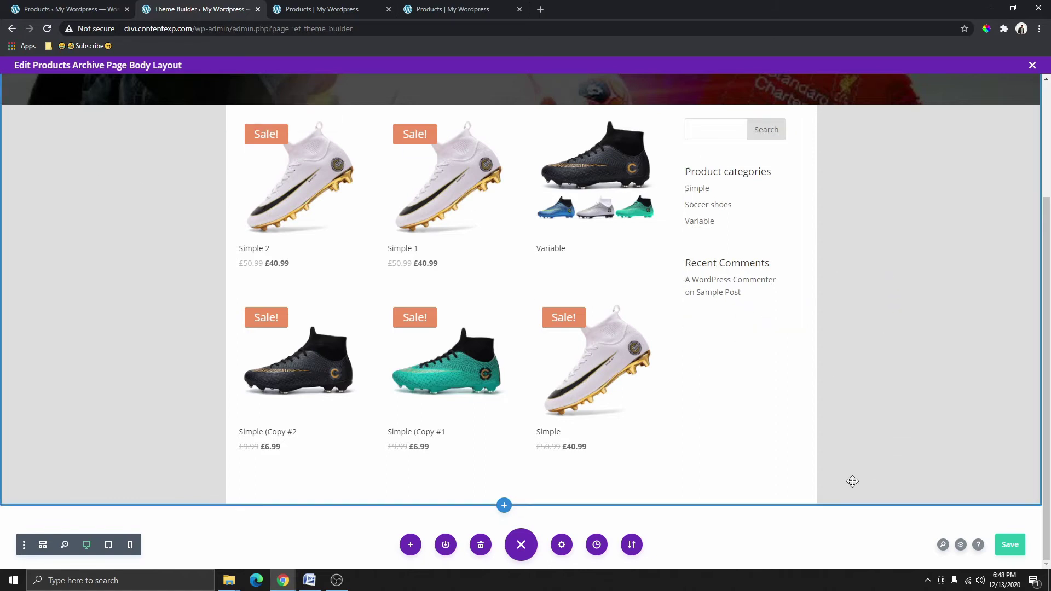
{"action": "mouse_move", "coordinate": [851, 498]}
{"action": "left_mouse_down"}
{"action": "mouse_move", "coordinate": [866, 540]}
{"action": "mouse_move", "coordinate": [859, 524]}
{"action": "left_mouse_up"}
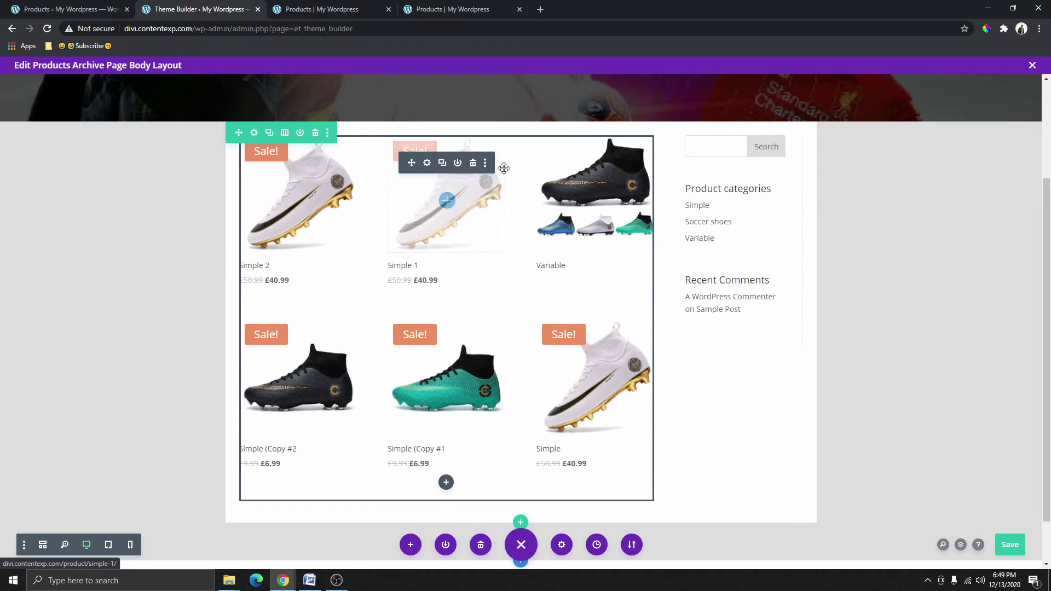
- Compare with both shop pages and set the shop module's sale badge color to purple
{"action": "left_click", "coordinate": [441, 10]}
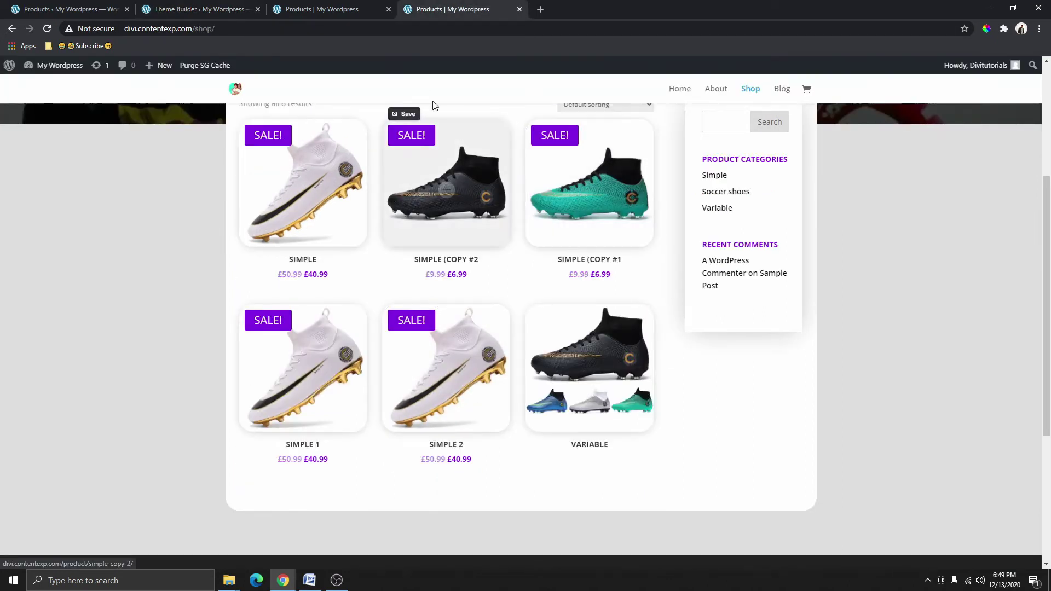
{"action": "left_click", "coordinate": [357, 11]}
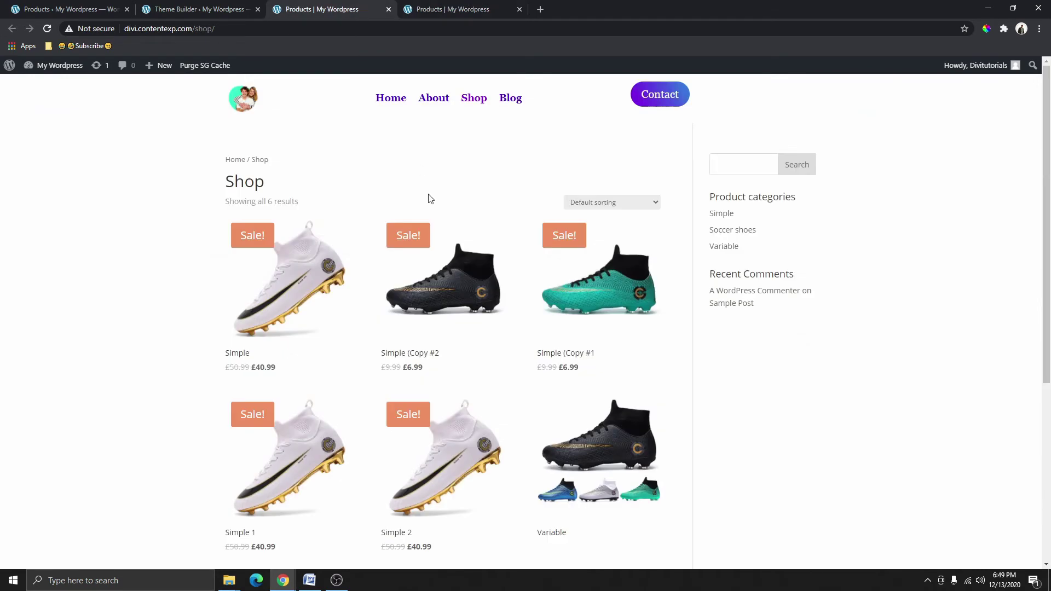
{"action": "left_click", "coordinate": [260, 4]}
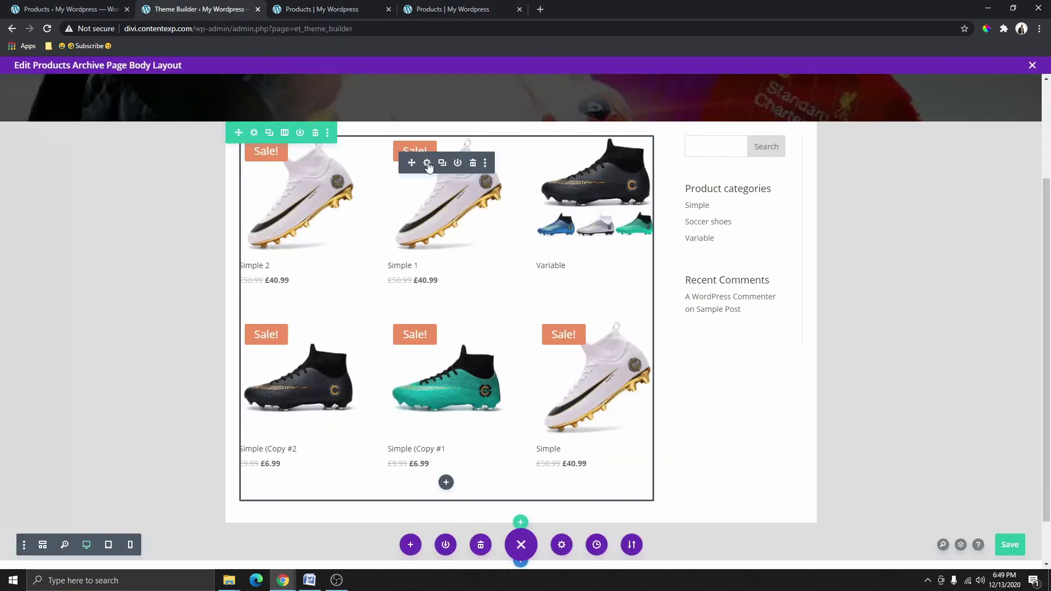
{"action": "left_click", "coordinate": [428, 163]}
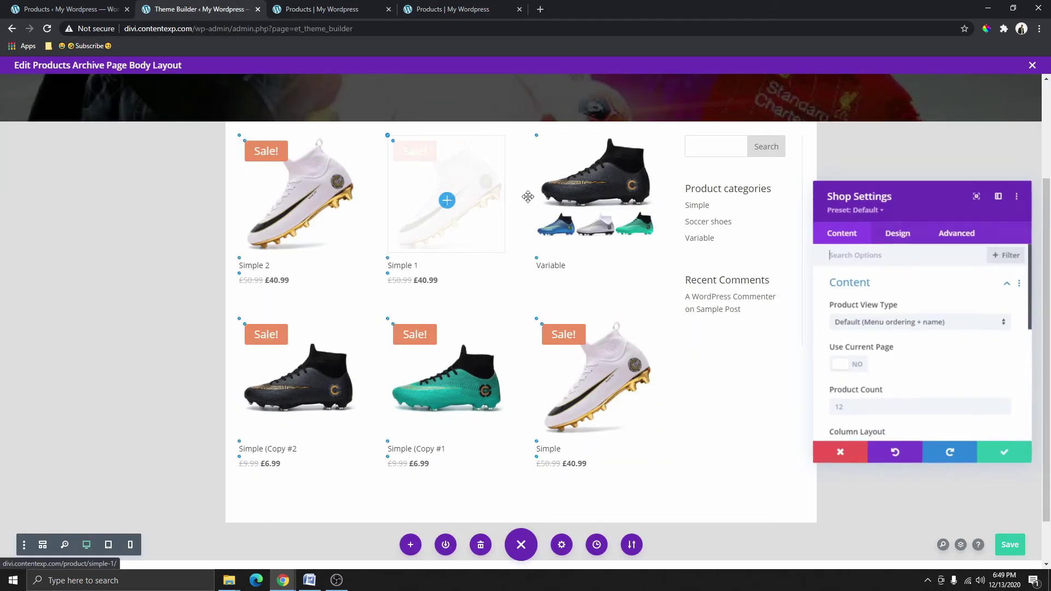
{"action": "left_click", "coordinate": [246, 143]}
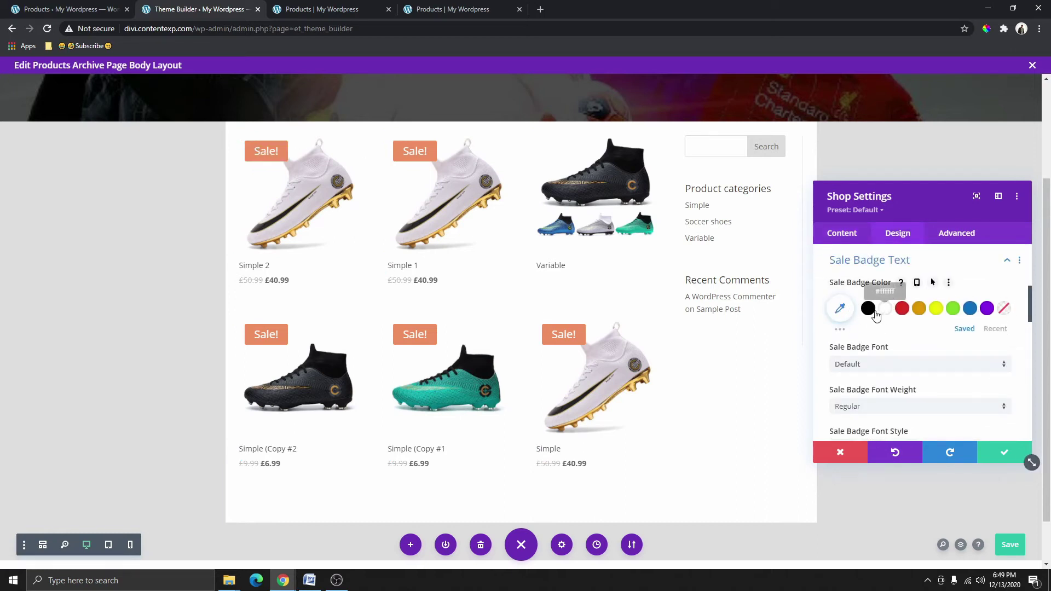
{"action": "scroll", "coordinate": [887, 321], "scroll_direction": "down", "scroll_amount": 1}
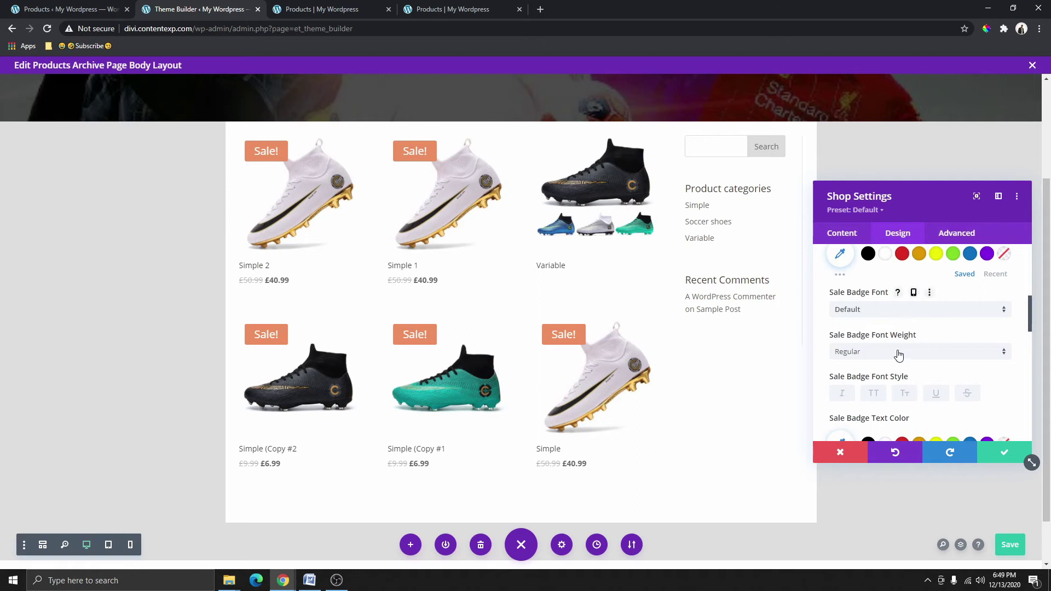
{"action": "left_click", "coordinate": [987, 253]}
{"action": "scroll", "coordinate": [987, 254], "scroll_direction": "up", "scroll_amount": 1}
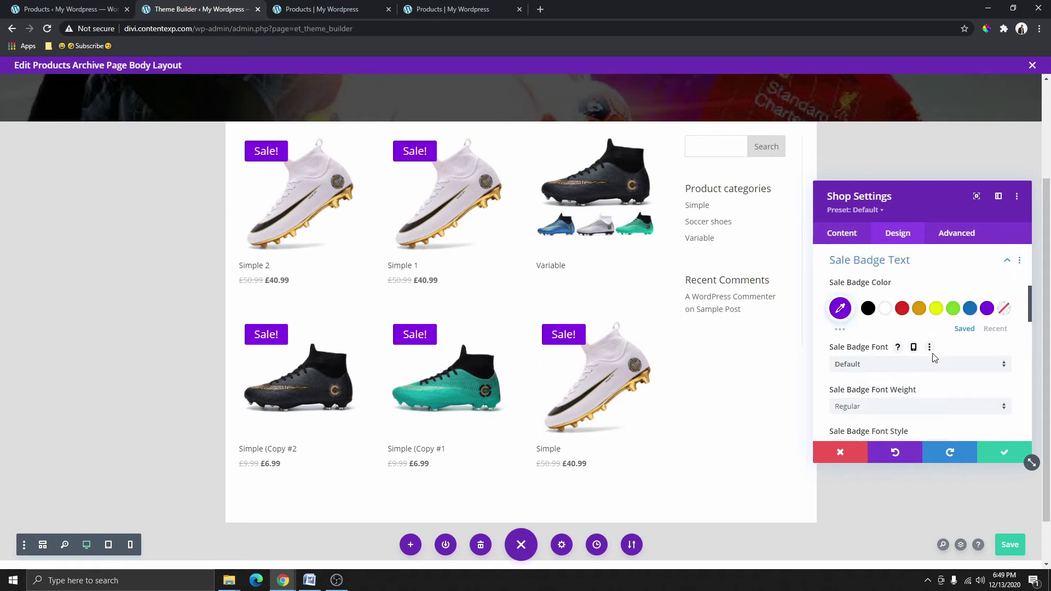
- Format the product titles in the shop module as Semi Bold, uppercase and centered
{"action": "left_click", "coordinate": [240, 258]}
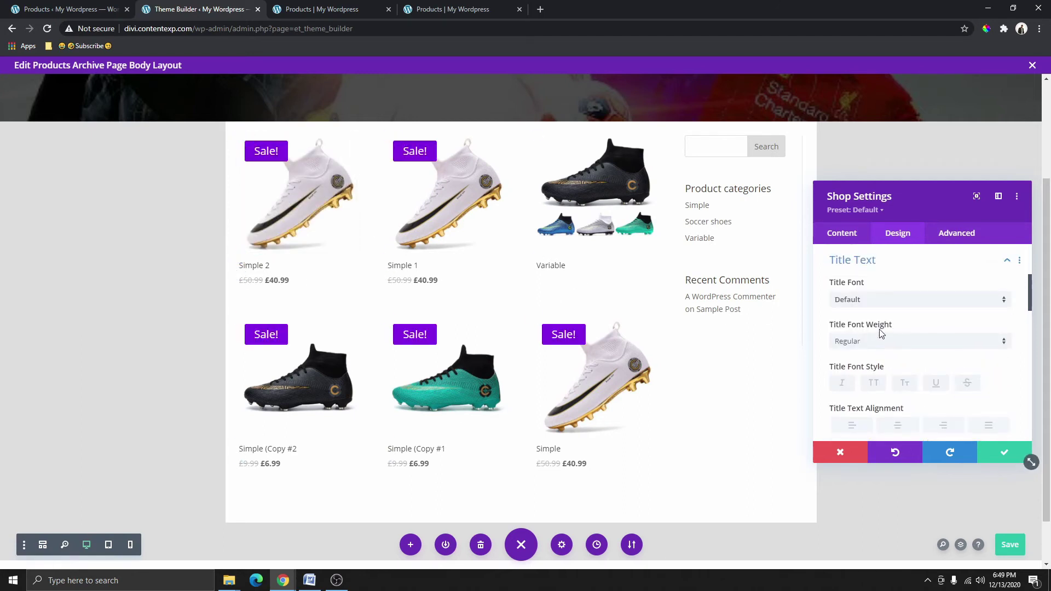
{"action": "left_click", "coordinate": [874, 343]}
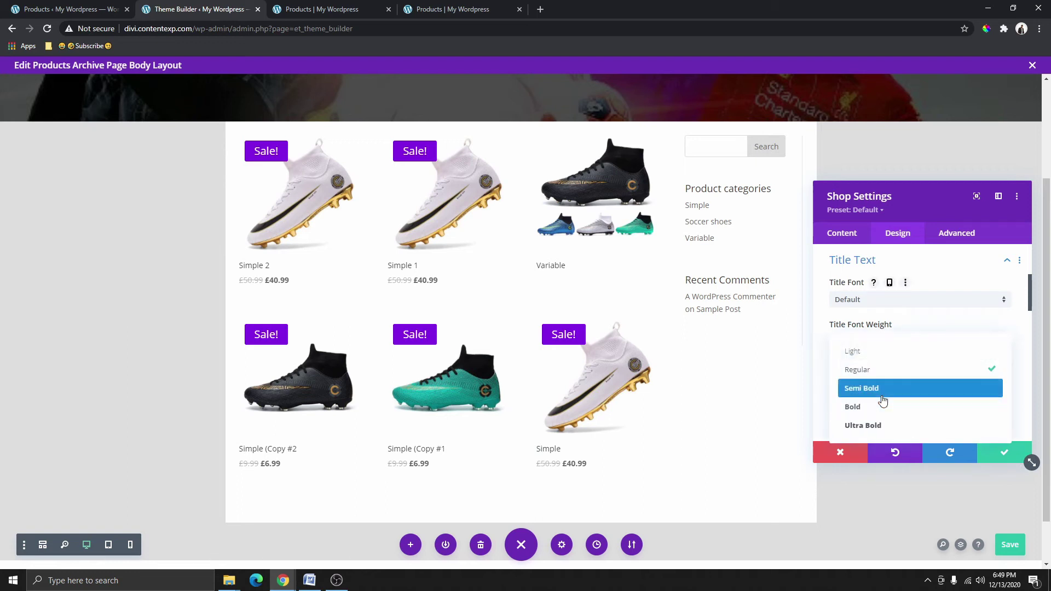
{"action": "left_click", "coordinate": [885, 388]}
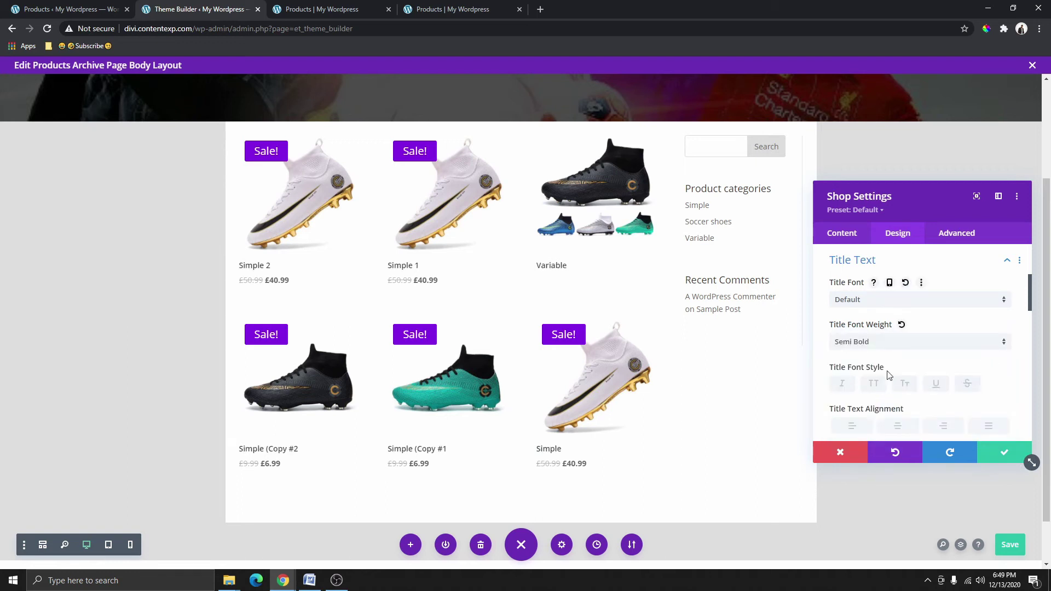
{"action": "scroll", "coordinate": [890, 372], "scroll_direction": "down", "scroll_amount": 2}
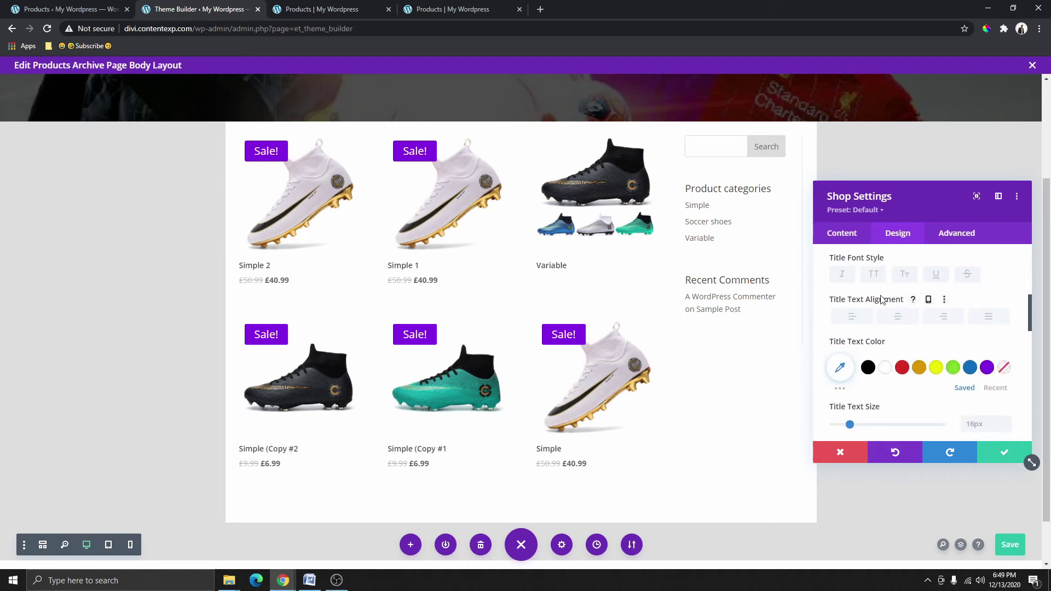
{"action": "left_click", "coordinate": [875, 275]}
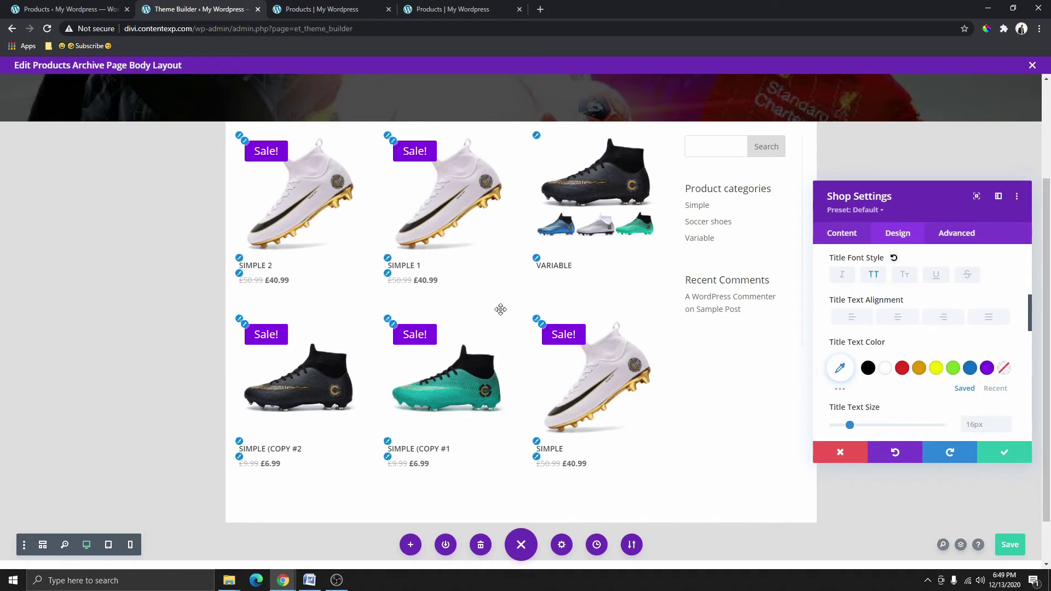
{"action": "left_click", "coordinate": [899, 319]}
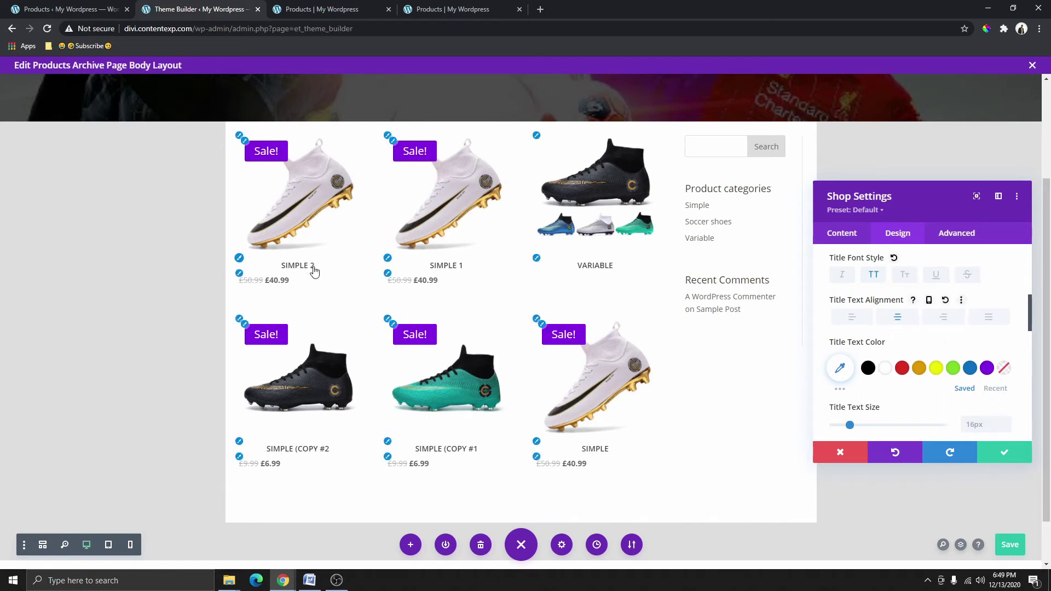
- Format the product prices in the shop module as Bold and centered, with black text
{"action": "left_click", "coordinate": [273, 282]}
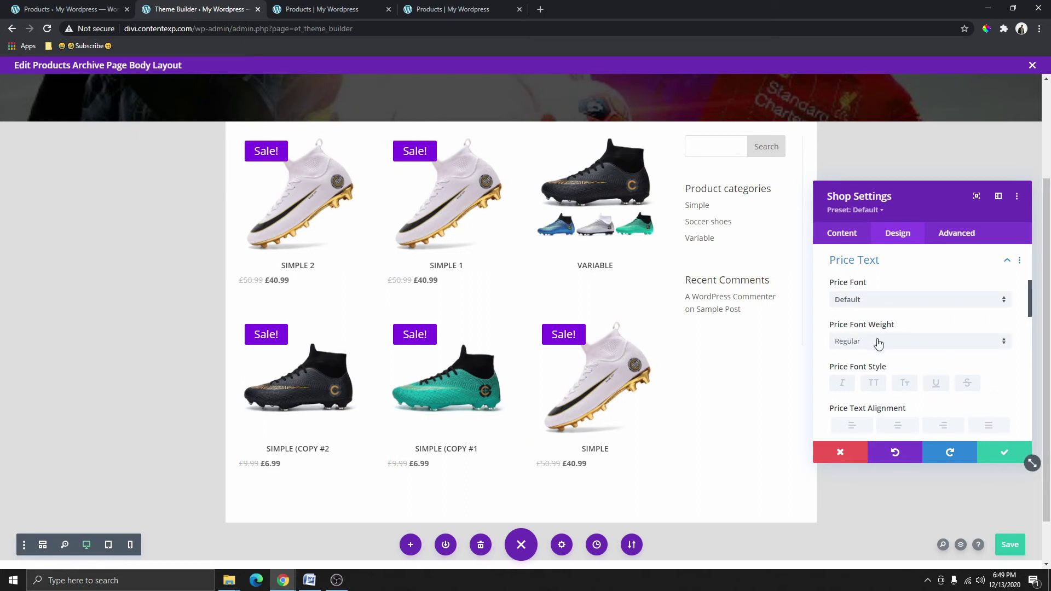
{"action": "left_click", "coordinate": [874, 349]}
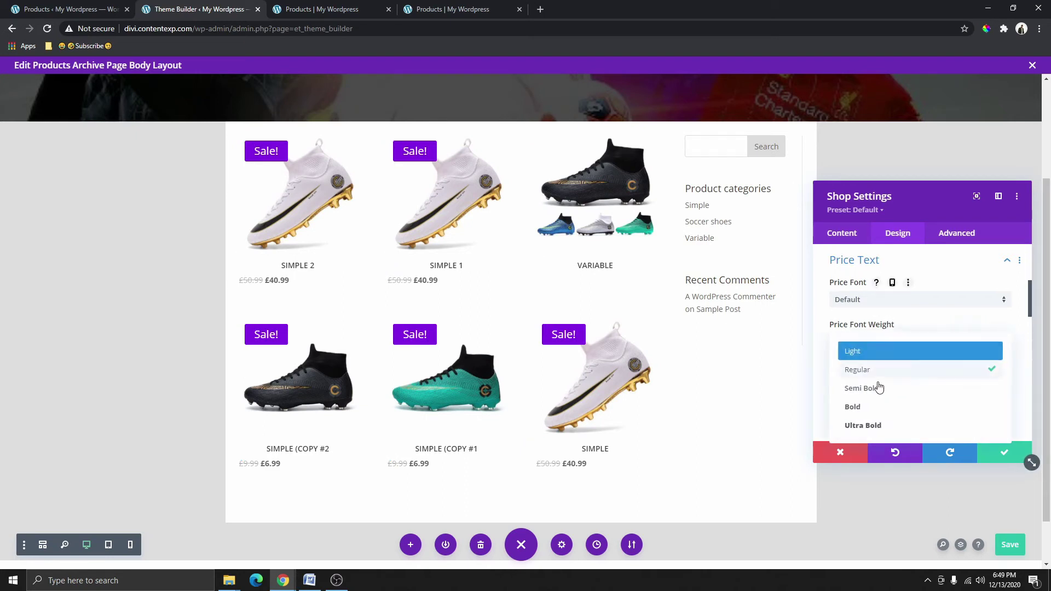
{"action": "left_click", "coordinate": [876, 404]}
{"action": "scroll", "coordinate": [898, 363], "scroll_direction": "down", "scroll_amount": 1}
{"action": "scroll", "coordinate": [899, 363], "scroll_direction": "down", "scroll_amount": 1}
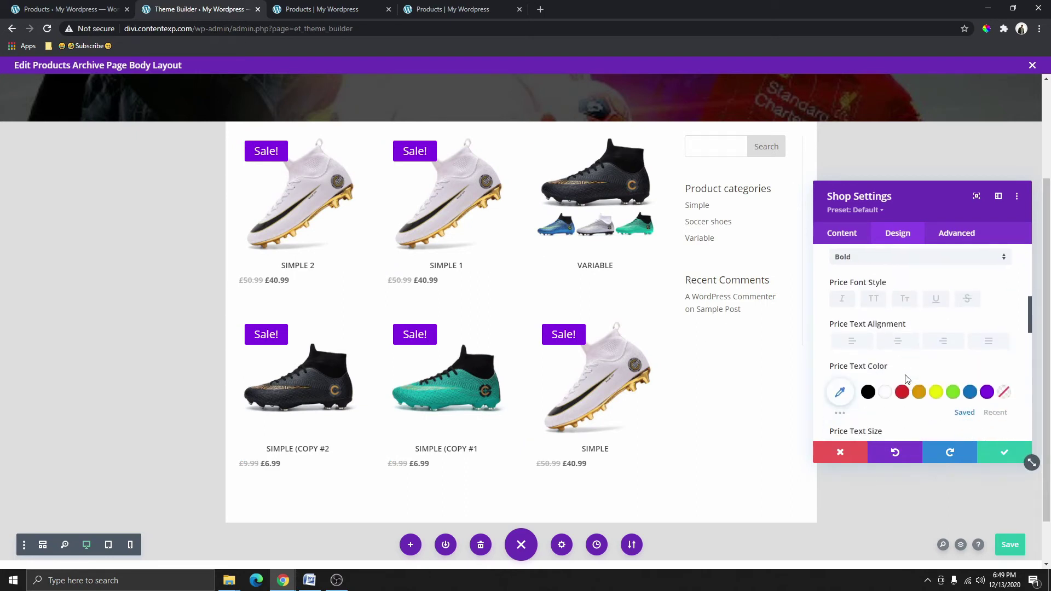
{"action": "left_click", "coordinate": [875, 274]}
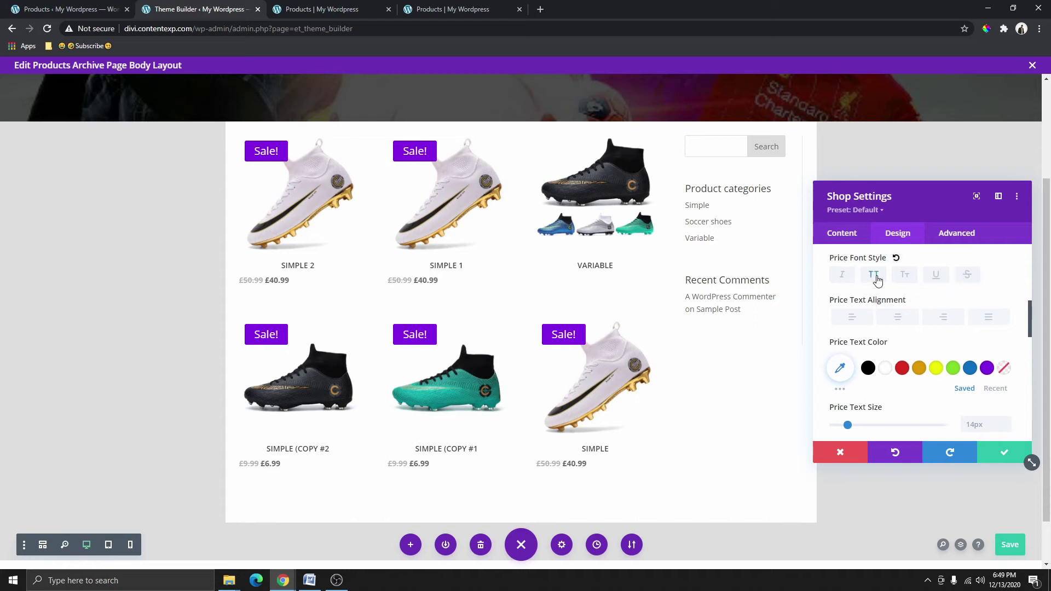
{"action": "left_click", "coordinate": [898, 322]}
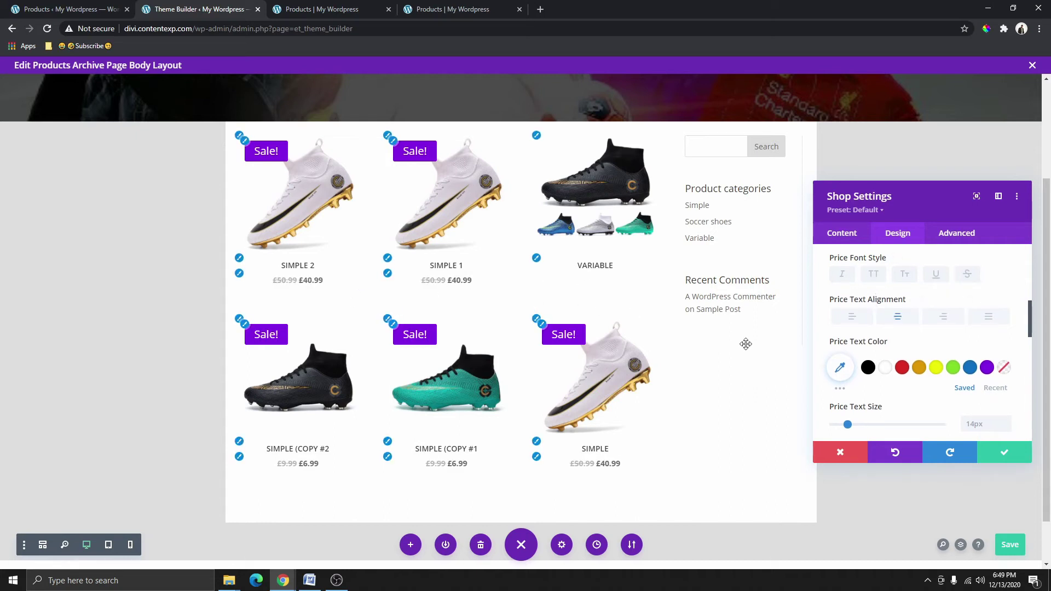
{"action": "left_click", "coordinate": [868, 368]}
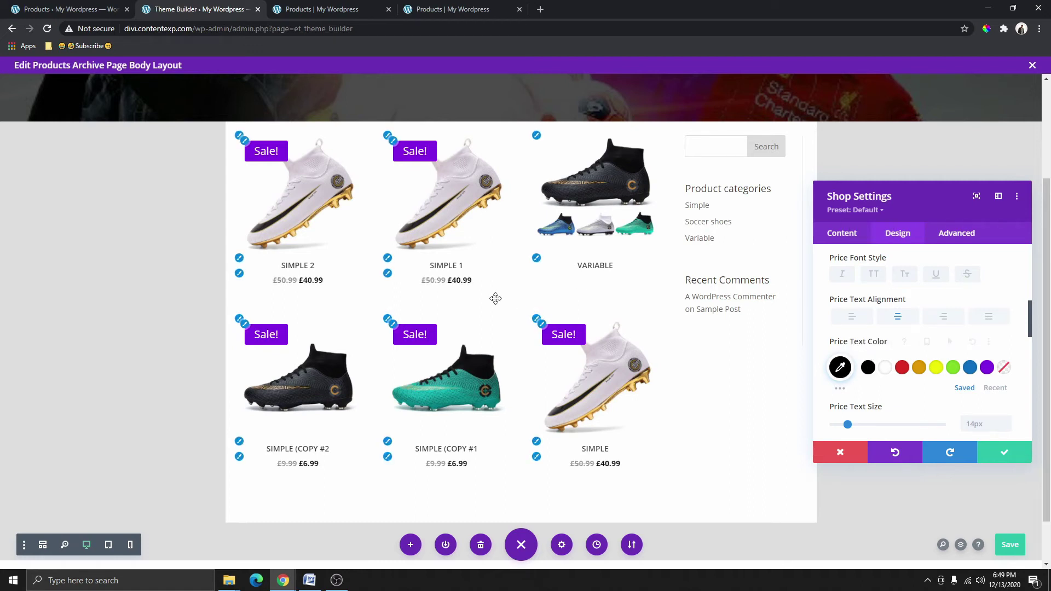
- Set the shop module's price text color to purple, then try a 15px price text size and reset it
{"action": "left_click", "coordinate": [987, 368]}
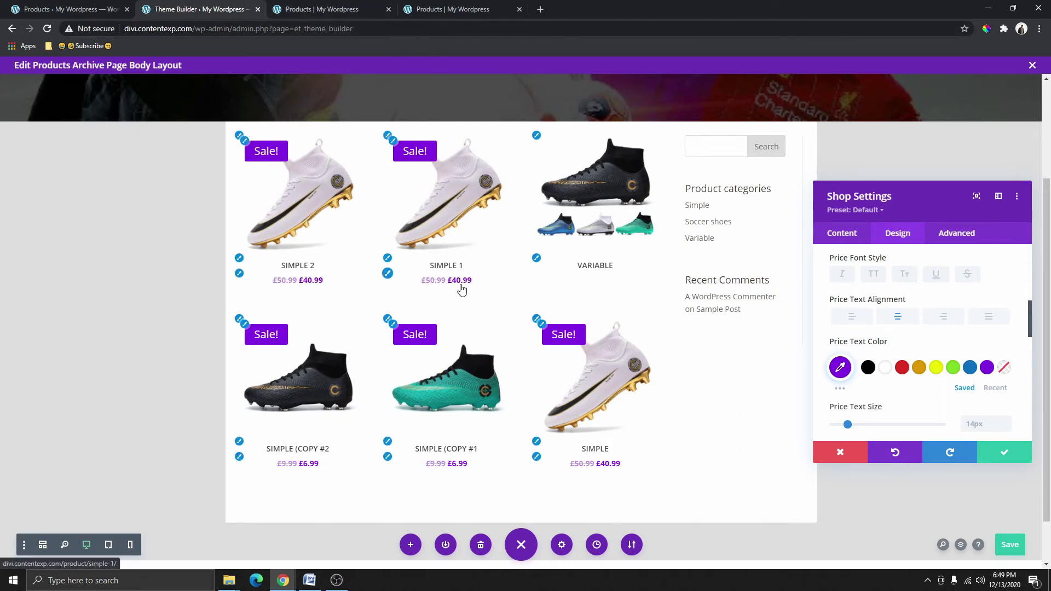
{"action": "scroll", "coordinate": [852, 314], "scroll_direction": "down", "scroll_amount": 2}
{"action": "left_click_drag", "start_coordinate": [847, 315], "coordinate": [856, 320]}
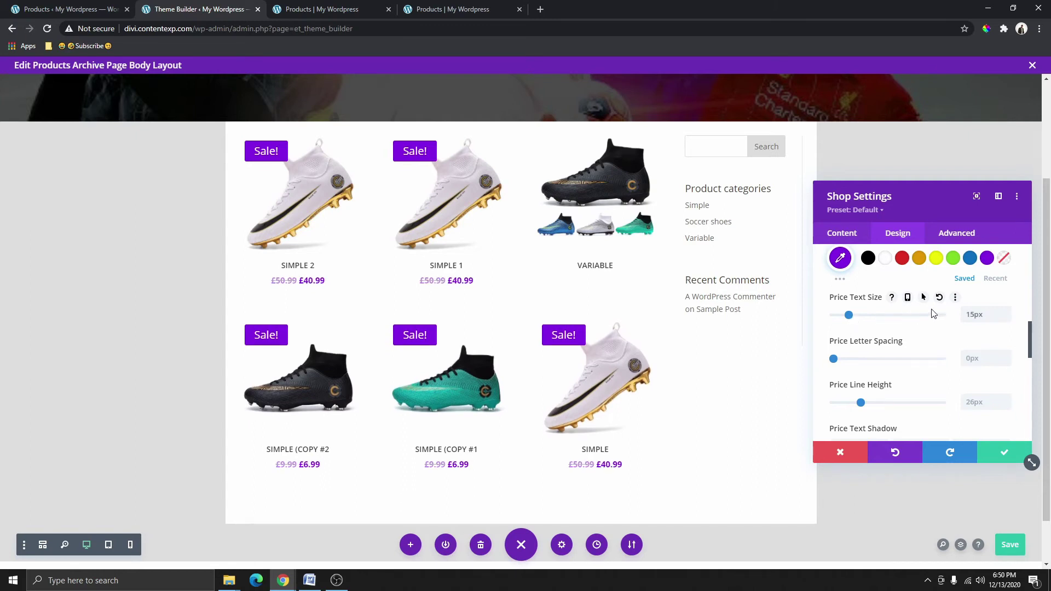
{"action": "left_click", "coordinate": [939, 298]}
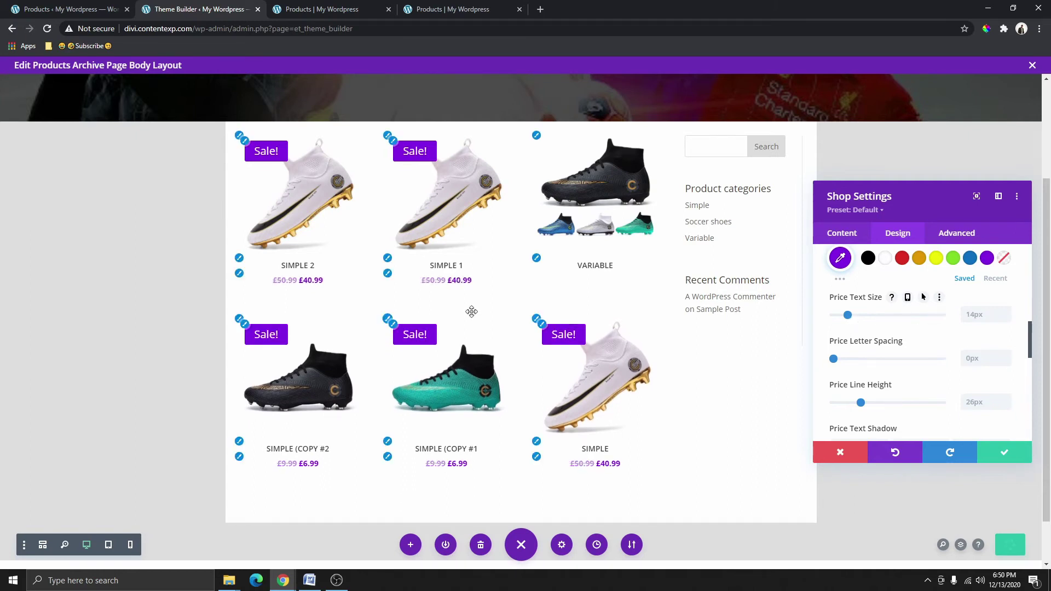
- Compare with the finished shop page and round all product image corners to 25px
{"action": "left_click", "coordinate": [453, 9]}
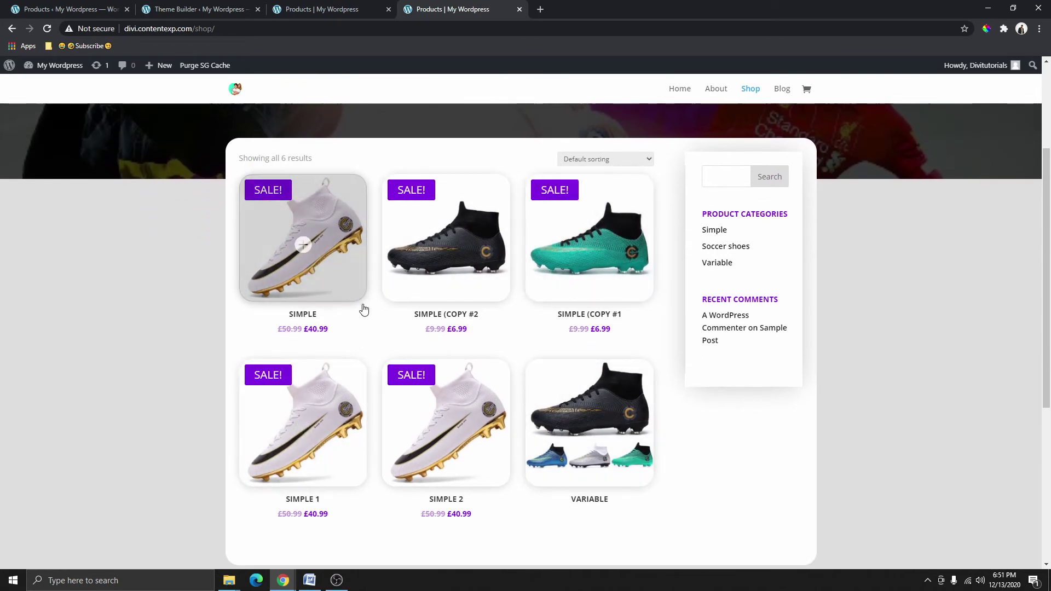
{"action": "left_click", "coordinate": [209, 12]}
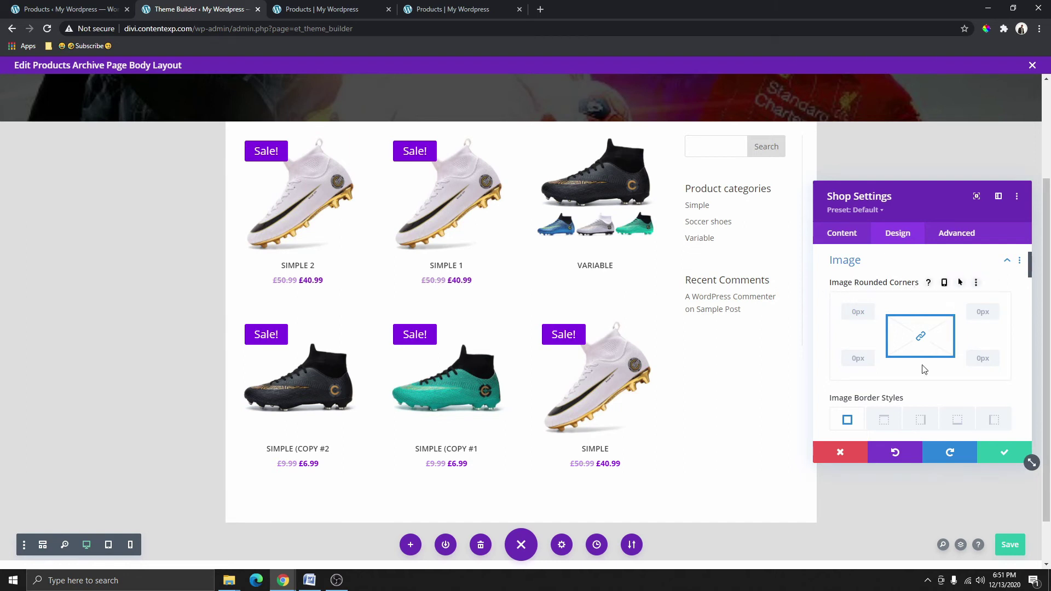
{"action": "left_click", "coordinate": [871, 357]}
{"action": "type", "text": "25"}
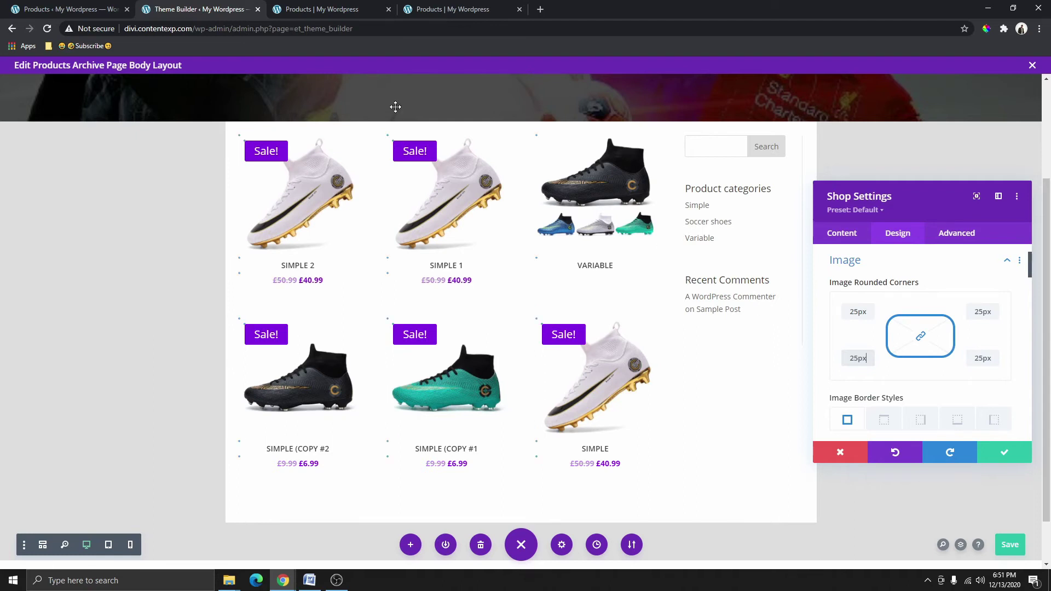
- Give the product images the first box shadow preset, with 30px blur strength and -10px spread strength, following the finished shop page
{"action": "left_click", "coordinate": [439, 7]}
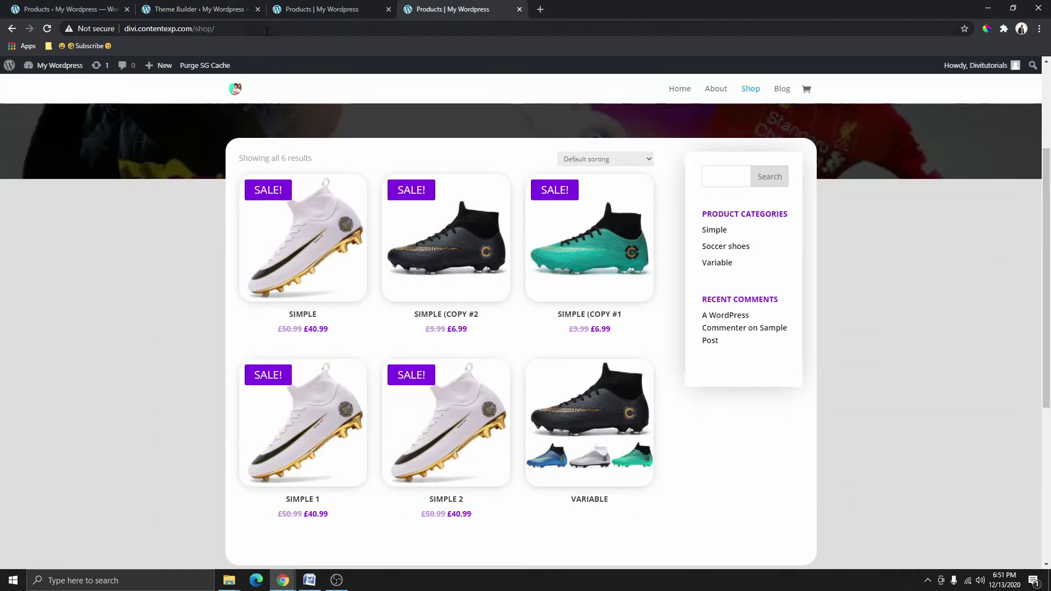
{"action": "left_click", "coordinate": [220, 9]}
{"action": "scroll", "coordinate": [851, 339], "scroll_direction": "down", "scroll_amount": 4}
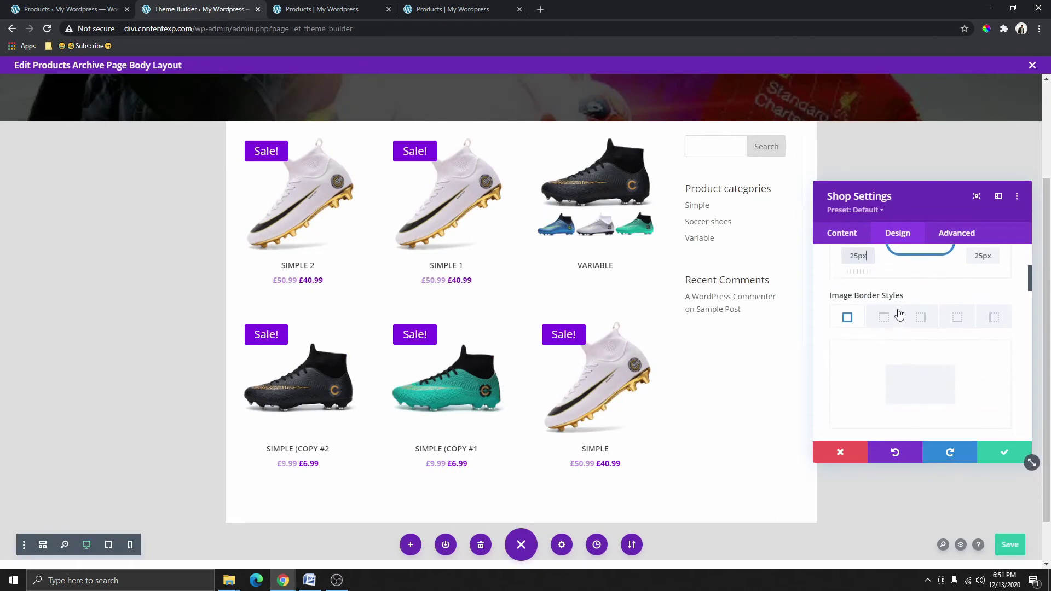
{"action": "scroll", "coordinate": [906, 345], "scroll_direction": "down", "scroll_amount": 4}
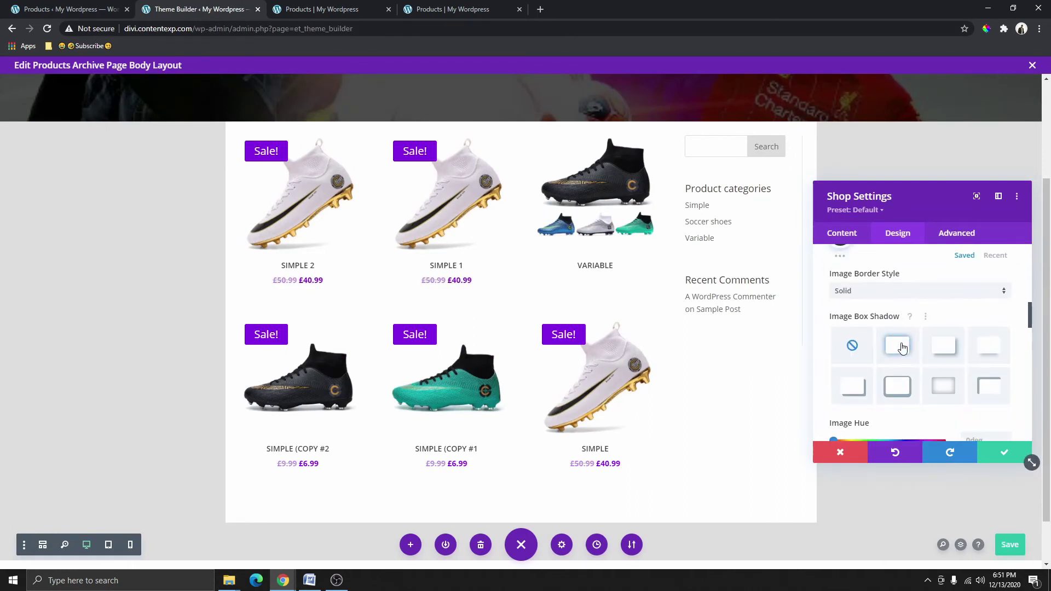
{"action": "left_click", "coordinate": [908, 297]}
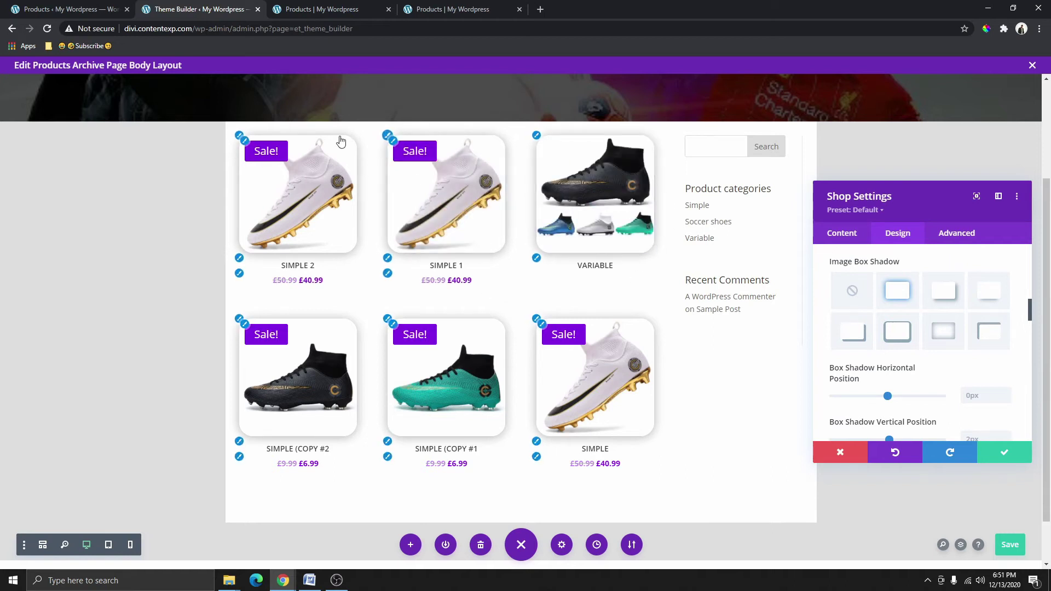
{"action": "scroll", "coordinate": [982, 365], "scroll_direction": "down", "scroll_amount": 2}
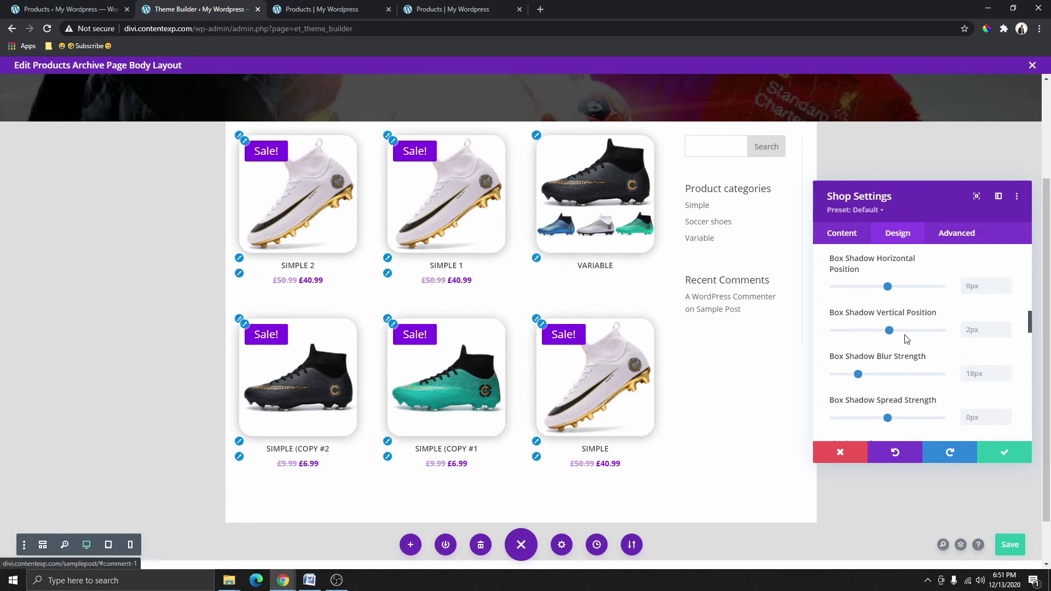
{"action": "scroll", "coordinate": [924, 339], "scroll_direction": "down", "scroll_amount": 1}
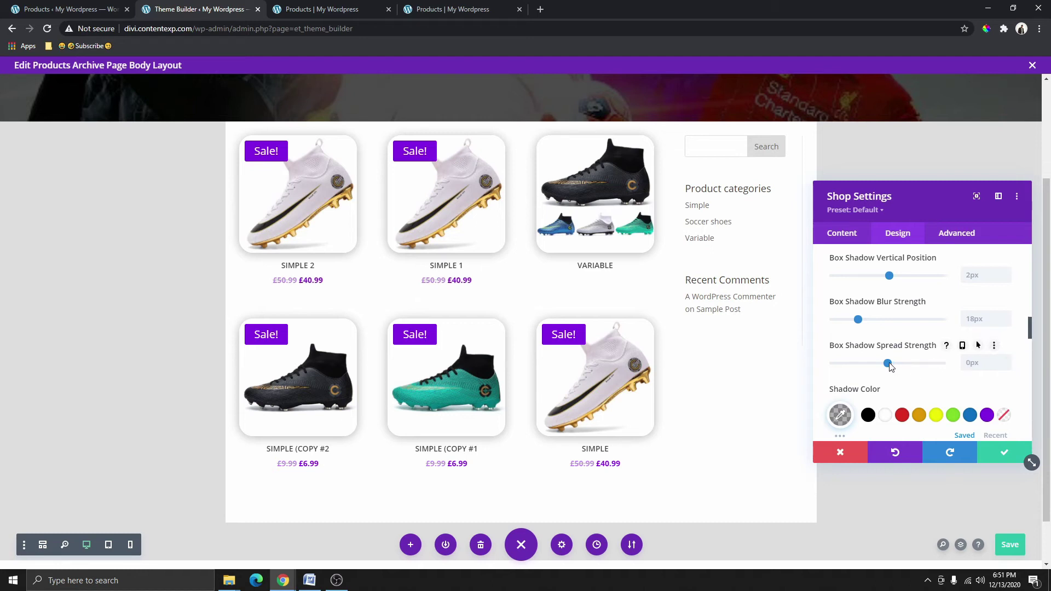
{"action": "left_click_drag", "start_coordinate": [887, 363], "coordinate": [882, 364]}
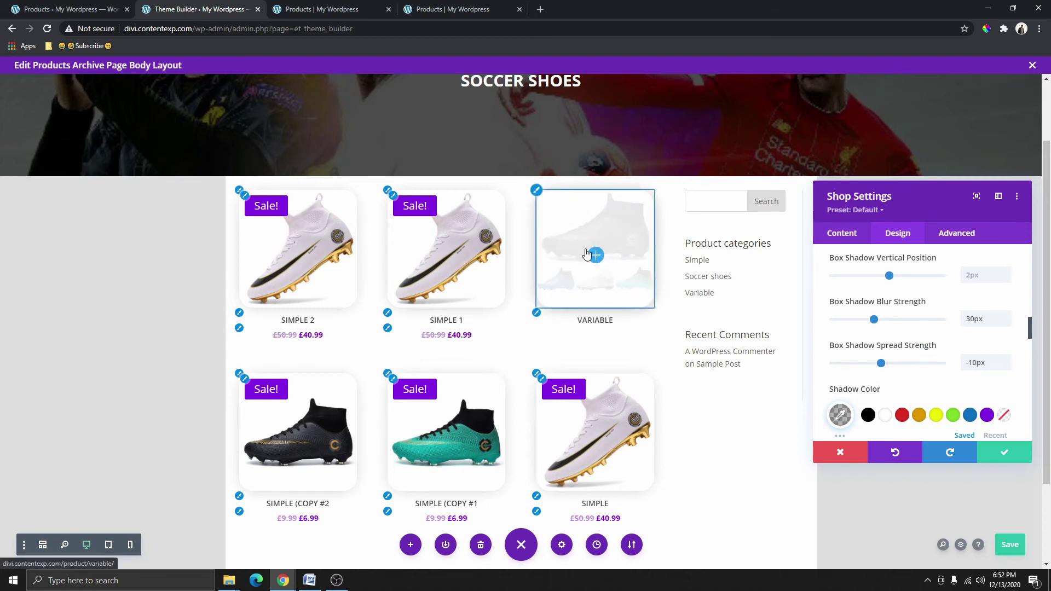
- Check the image hover overlay on both shop pages and set the shop module's overlay background color to black
{"action": "left_click", "coordinate": [329, 8]}
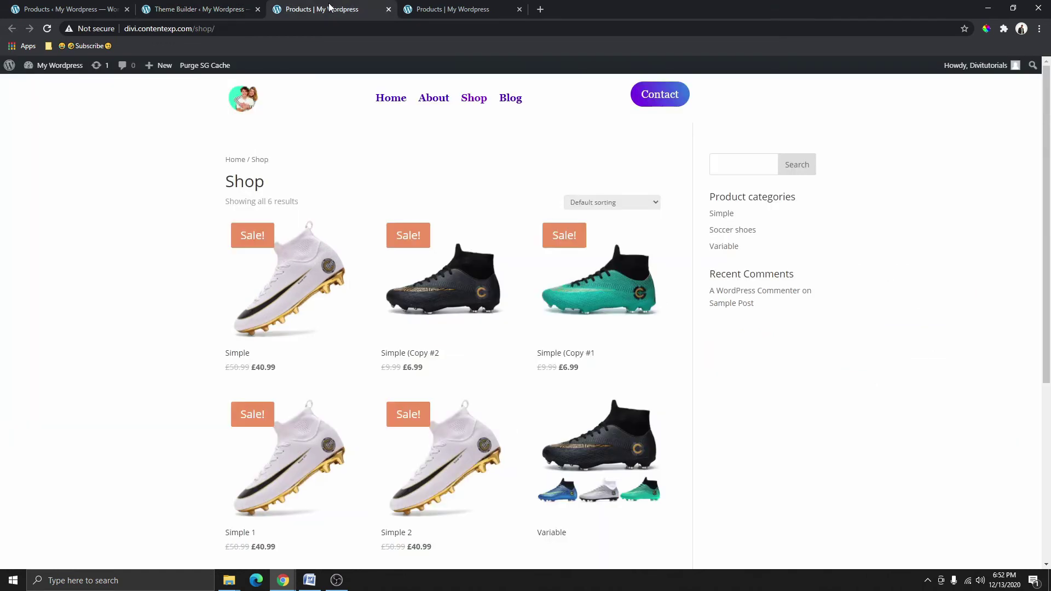
{"action": "left_click", "coordinate": [432, 8]}
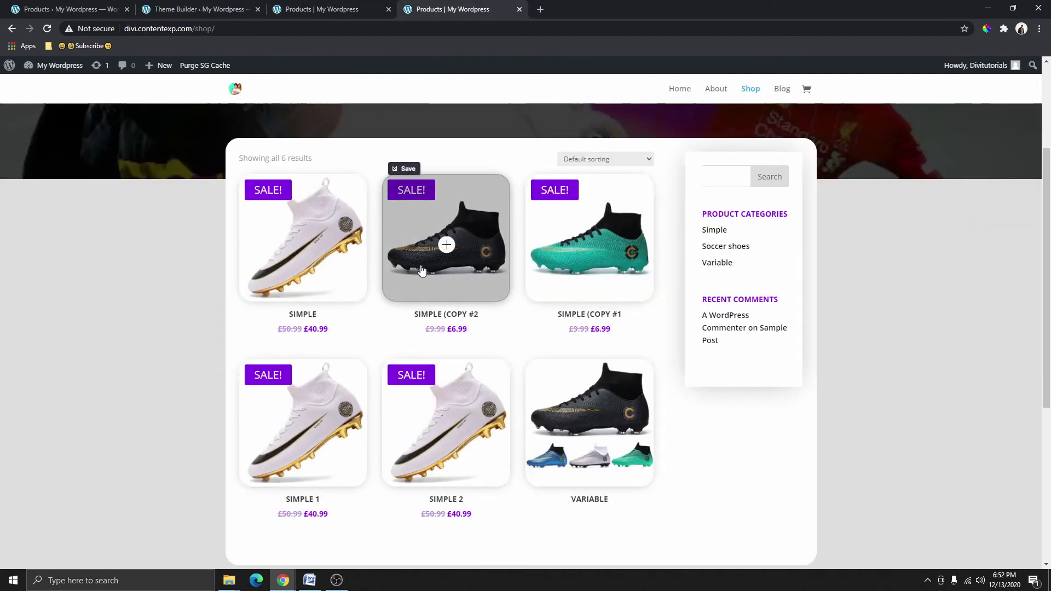
{"action": "left_click", "coordinate": [319, 9]}
{"action": "left_click", "coordinate": [222, 15]}
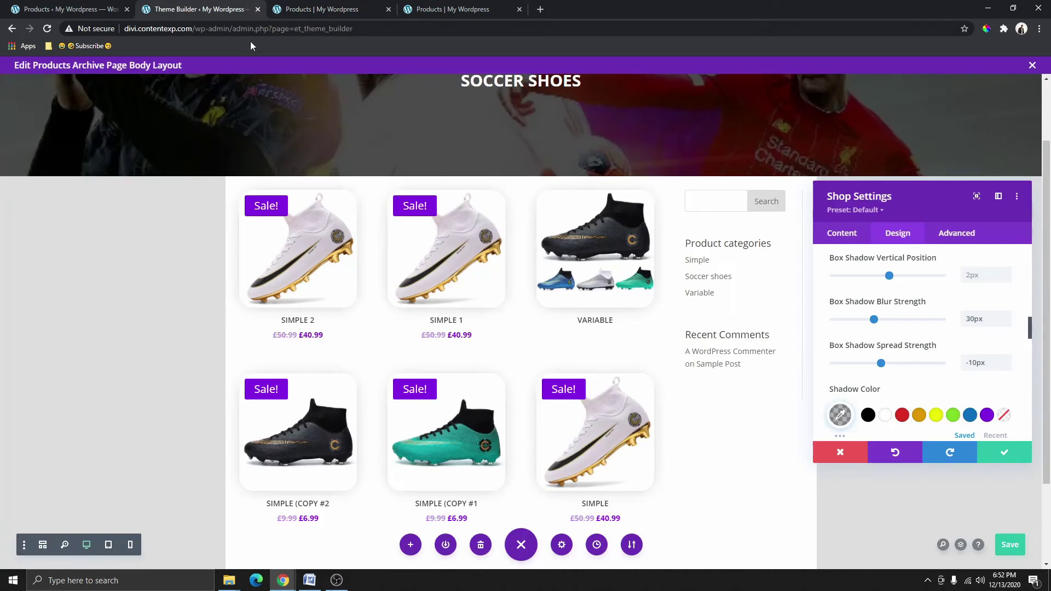
{"action": "scroll", "coordinate": [875, 295], "scroll_direction": "up", "scroll_amount": 1}
{"action": "scroll", "coordinate": [874, 295], "scroll_direction": "up", "scroll_amount": 5}
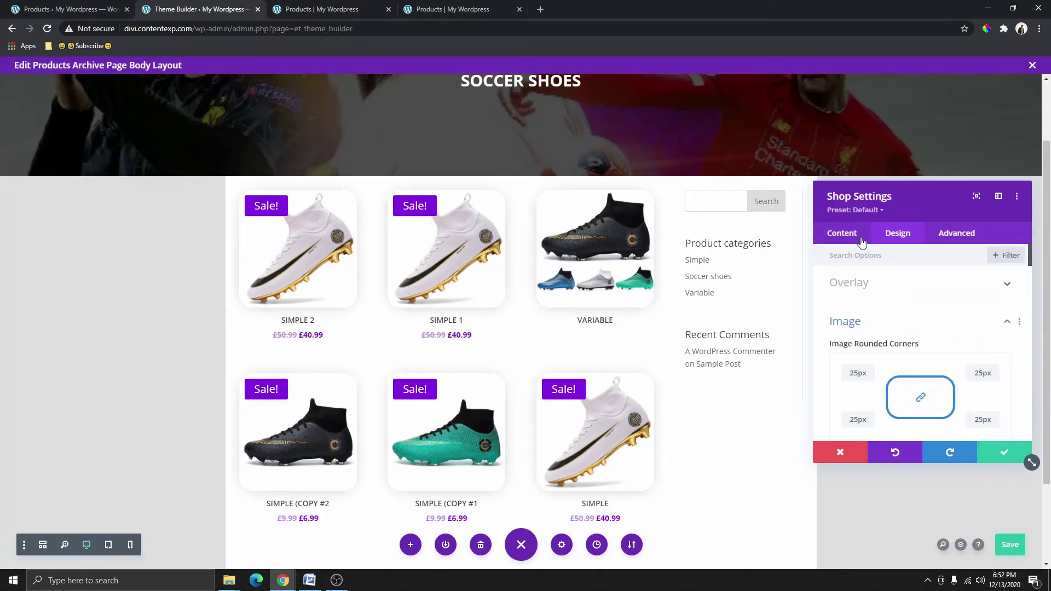
{"action": "left_click", "coordinate": [866, 288]}
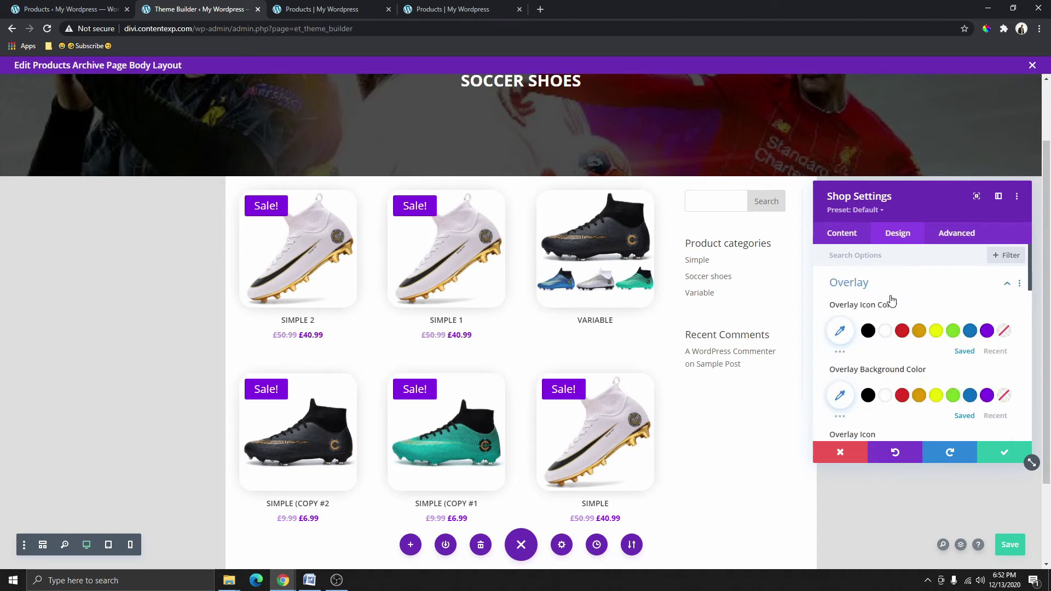
{"action": "scroll", "coordinate": [891, 285], "scroll_direction": "down", "scroll_amount": 1}
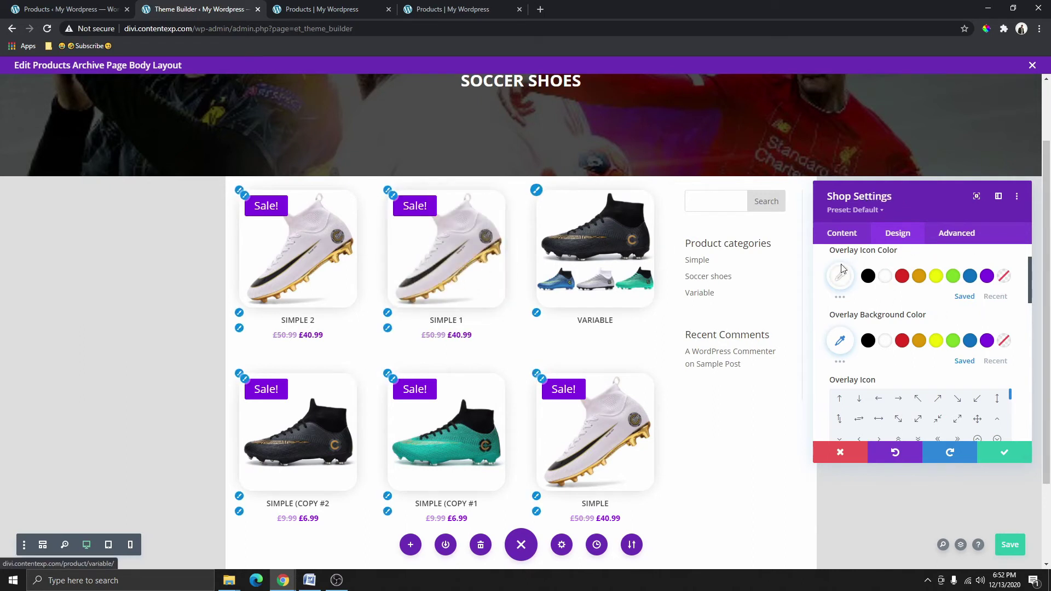
{"action": "left_click", "coordinate": [868, 341]}
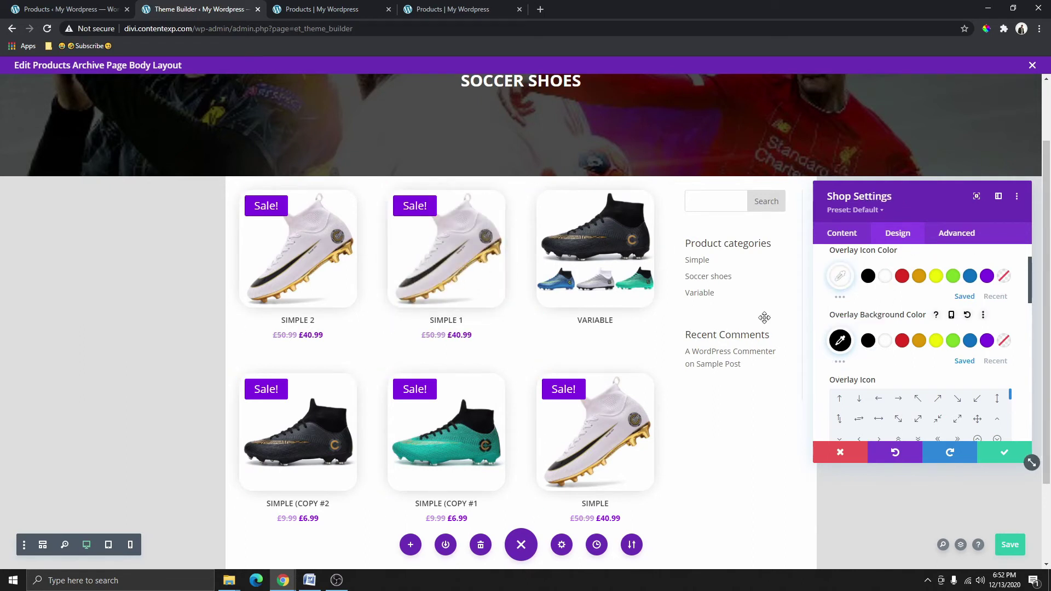
- Make the black overlay background semi-transparent, trying rgba(0,0,0,0.08) and full opacity before settling on a level in between
{"action": "left_click", "coordinate": [847, 345]}
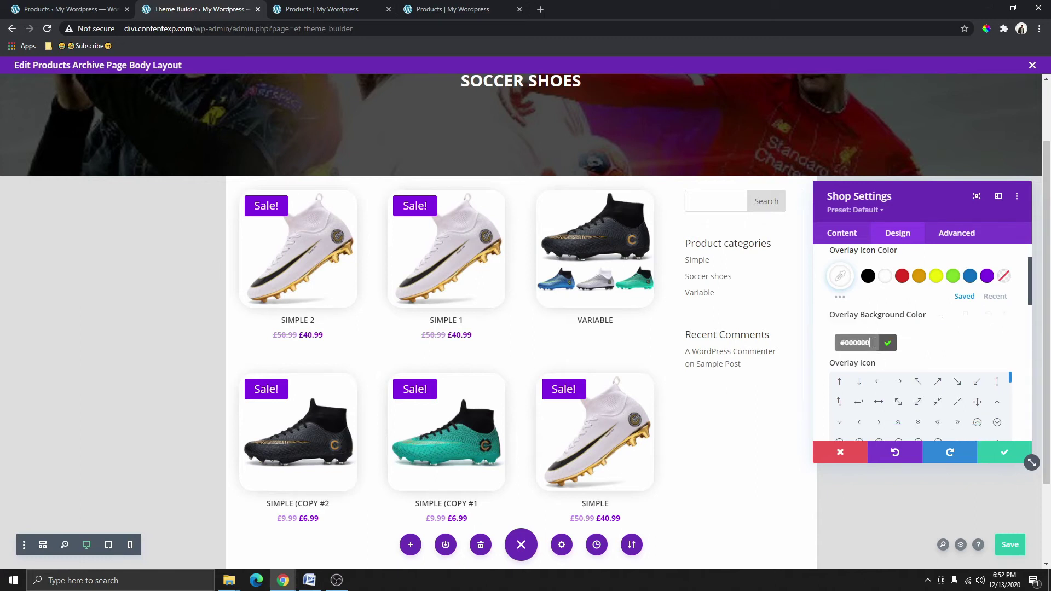
{"action": "key", "text": "ctrl+a"}
{"action": "type", "text": "rgba(0,0,0,0.08)"}
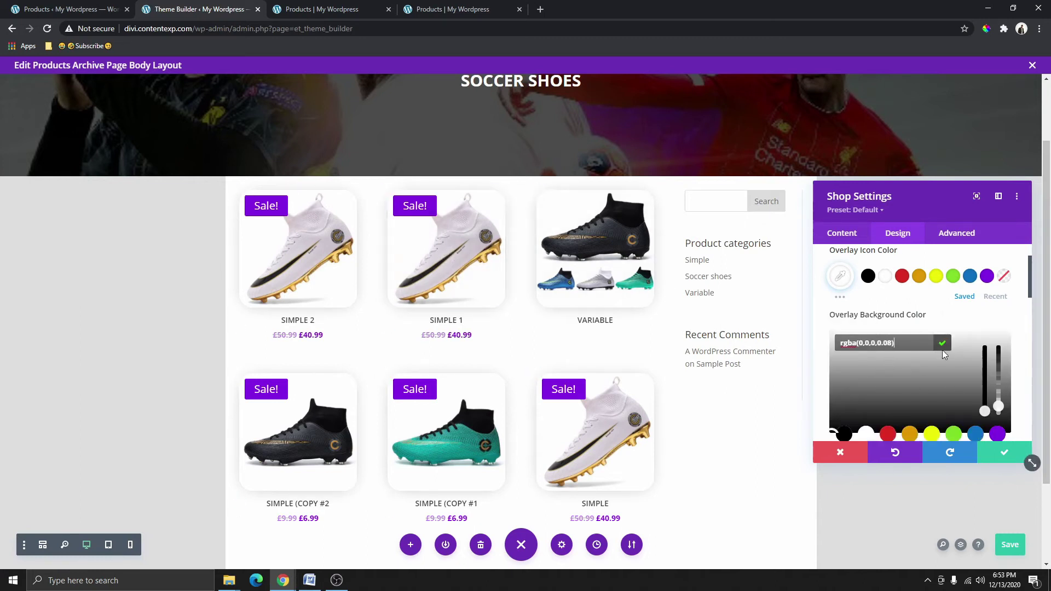
{"action": "left_click", "coordinate": [945, 346]}
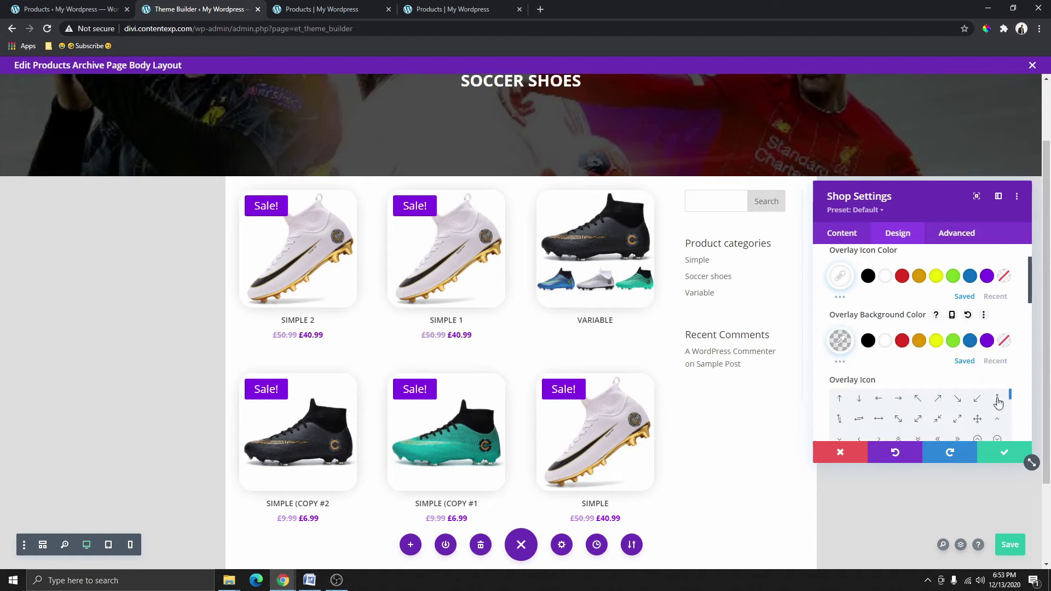
{"action": "left_click", "coordinate": [849, 348]}
{"action": "mouse_move", "coordinate": [1009, 400]}
{"action": "left_mouse_down"}
{"action": "mouse_move", "coordinate": [999, 404]}
{"action": "mouse_move", "coordinate": [999, 384]}
{"action": "left_mouse_up"}
{"action": "left_click_drag", "start_coordinate": [999, 346], "coordinate": [999, 342]}
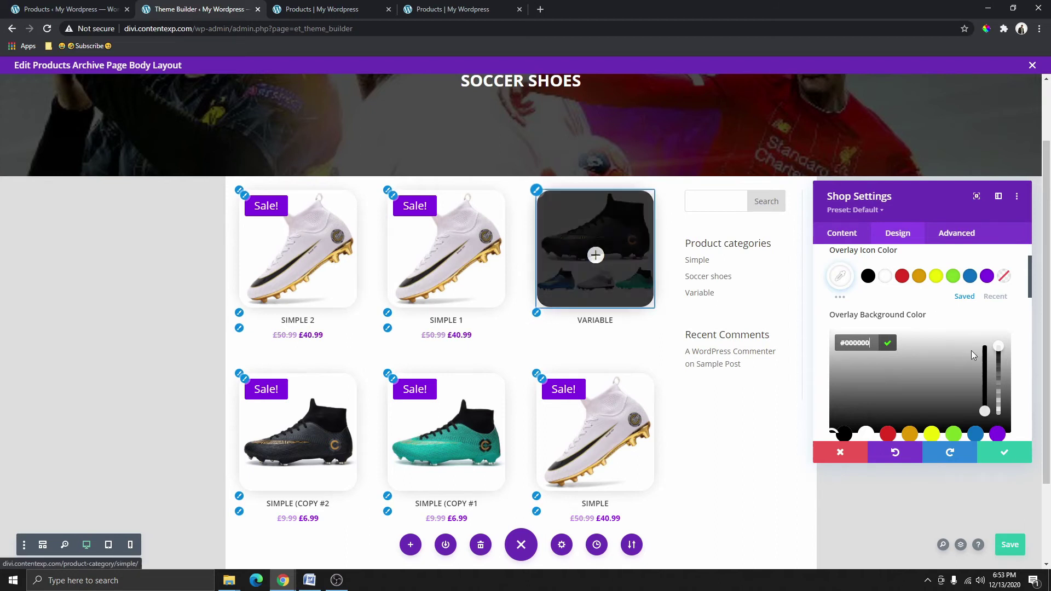
{"action": "left_click_drag", "start_coordinate": [999, 346], "coordinate": [998, 386]}
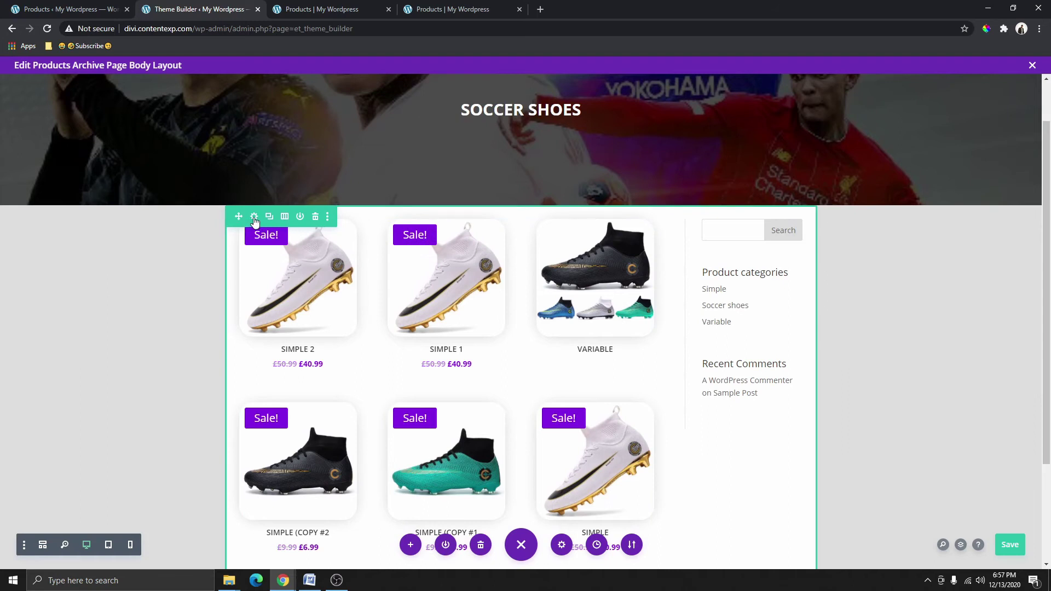
- Apply the first box shadow preset to the sidebar column of the products row
{"action": "left_click", "coordinate": [254, 217]}
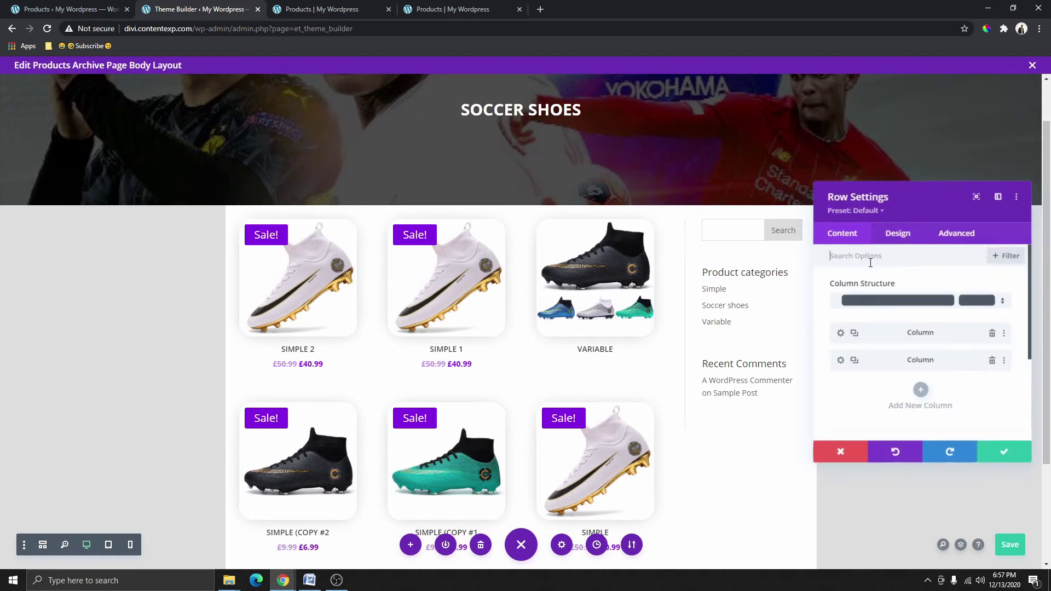
{"action": "left_click", "coordinate": [841, 362]}
{"action": "scroll", "coordinate": [899, 358], "scroll_direction": "down", "scroll_amount": 2}
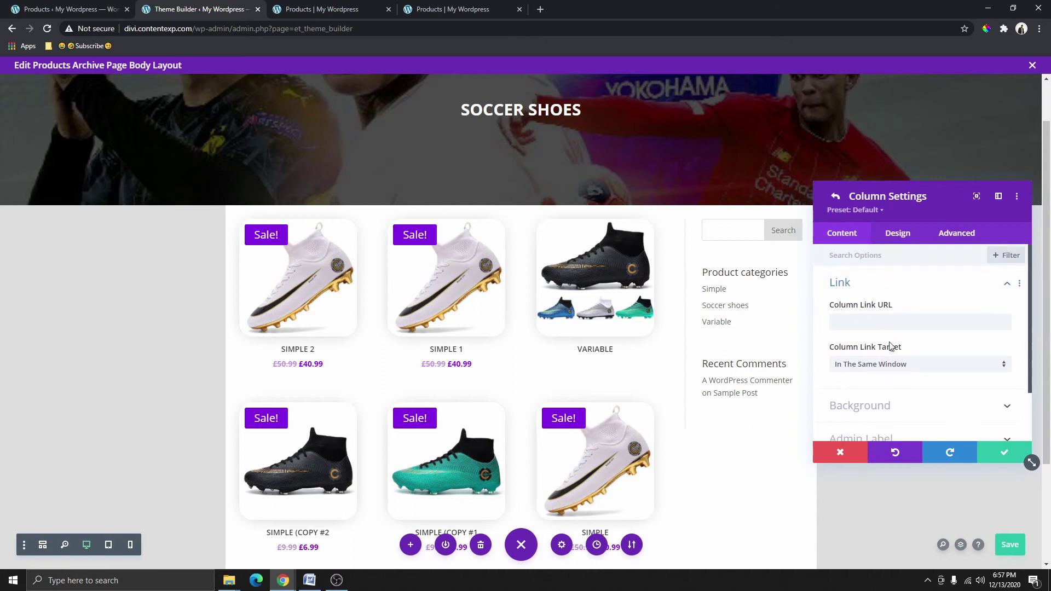
{"action": "scroll", "coordinate": [890, 346], "scroll_direction": "down", "scroll_amount": 1}
{"action": "scroll", "coordinate": [946, 324], "scroll_direction": "down", "scroll_amount": 1}
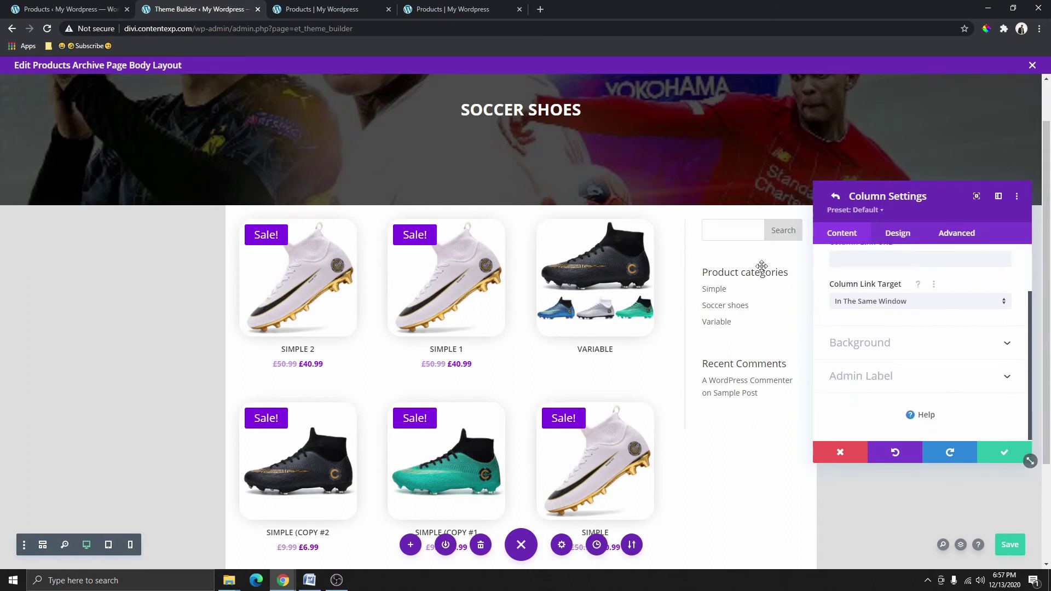
{"action": "left_click", "coordinate": [887, 344]}
{"action": "left_click", "coordinate": [901, 234]}
{"action": "scroll", "coordinate": [897, 298], "scroll_direction": "down", "scroll_amount": 1}
{"action": "scroll", "coordinate": [896, 298], "scroll_direction": "up", "scroll_amount": 1}
{"action": "scroll", "coordinate": [887, 312], "scroll_direction": "down", "scroll_amount": 1}
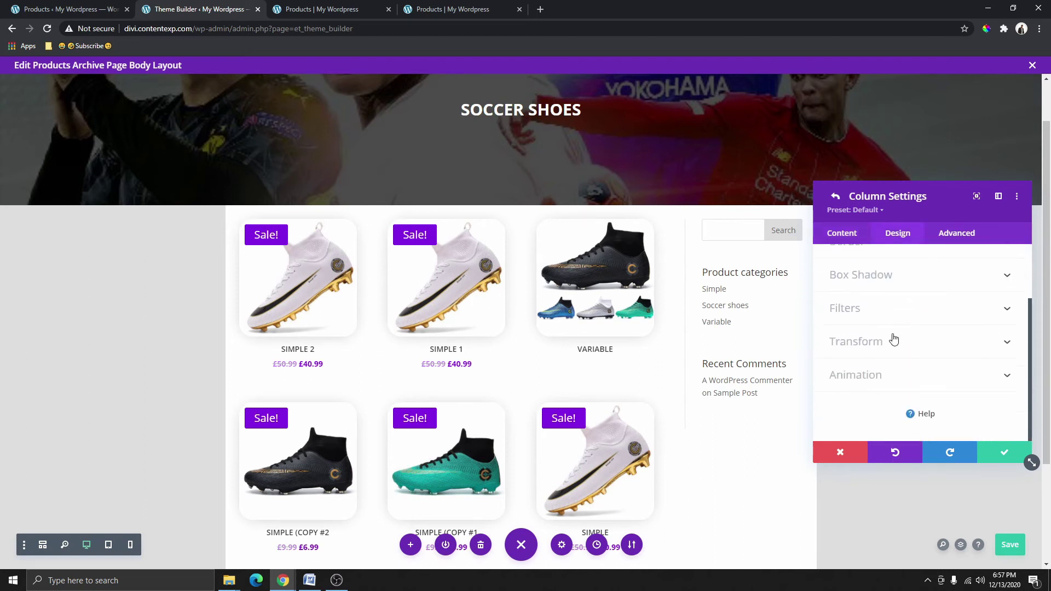
{"action": "left_click", "coordinate": [895, 277]}
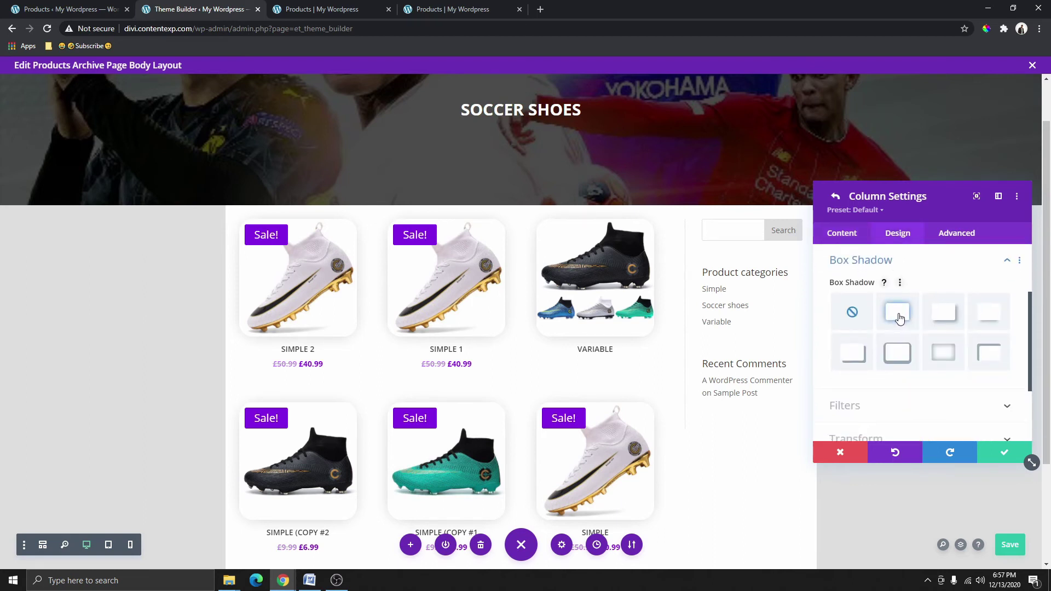
{"action": "left_click", "coordinate": [901, 317]}
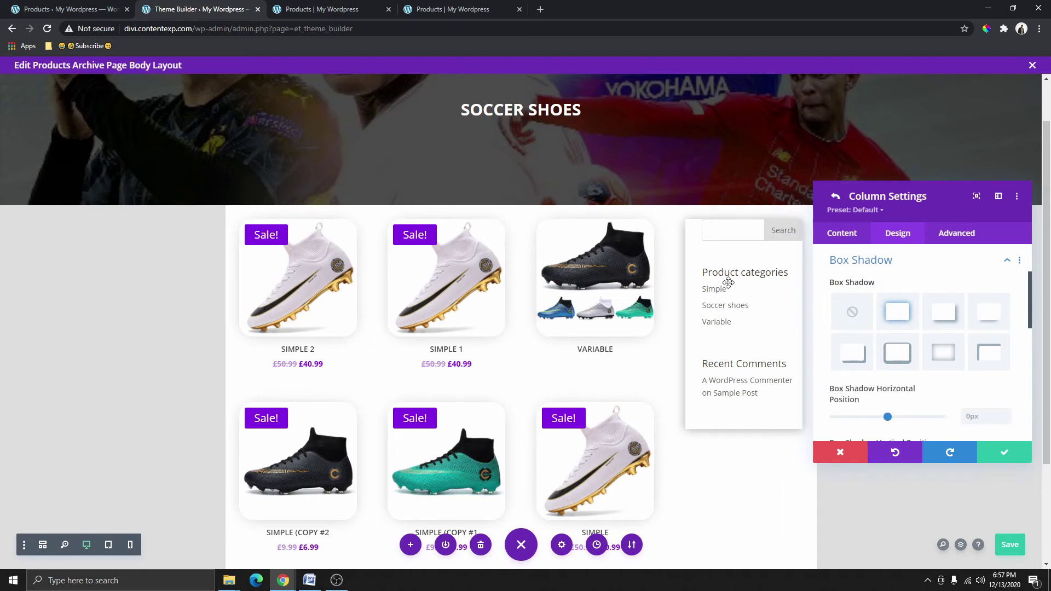
- Set the sidebar column's box shadow to -10px spread strength and 45px blur strength
{"action": "scroll", "coordinate": [964, 339], "scroll_direction": "down", "scroll_amount": 4}
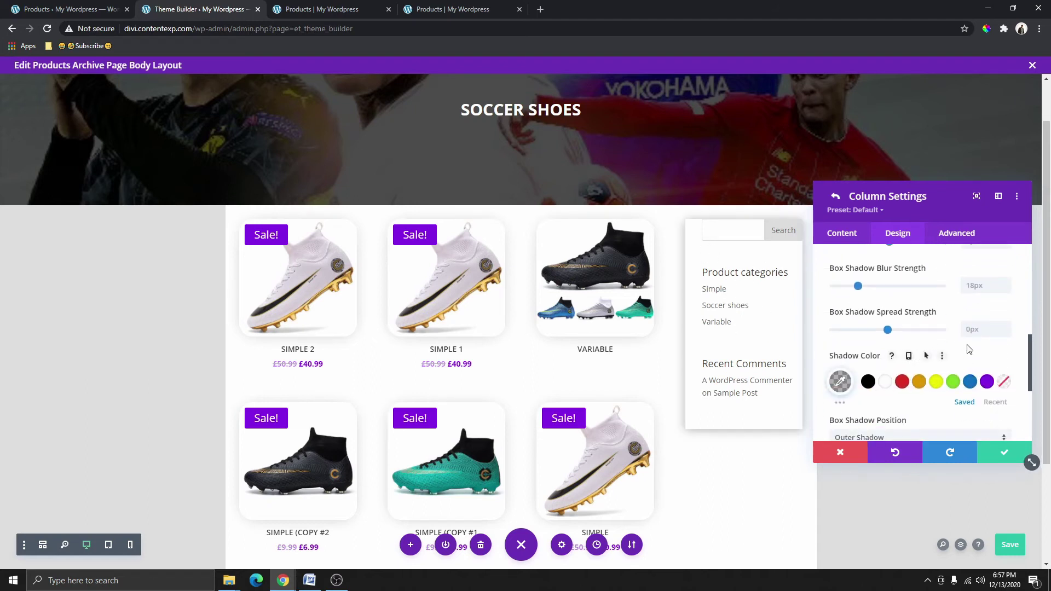
{"action": "left_click_drag", "start_coordinate": [889, 332], "coordinate": [876, 335]}
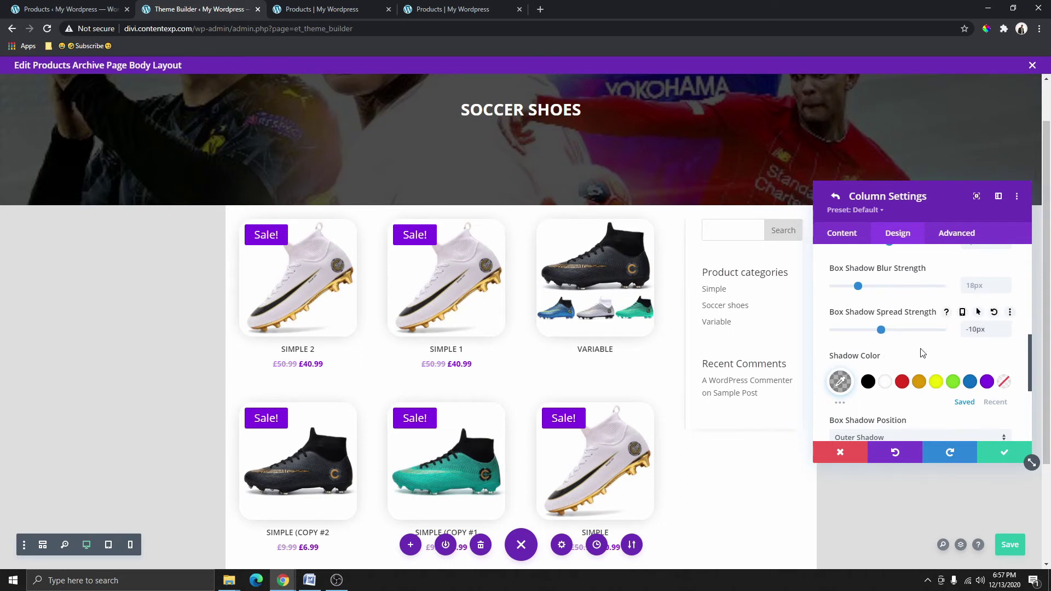
{"action": "scroll", "coordinate": [923, 353], "scroll_direction": "up", "scroll_amount": 1}
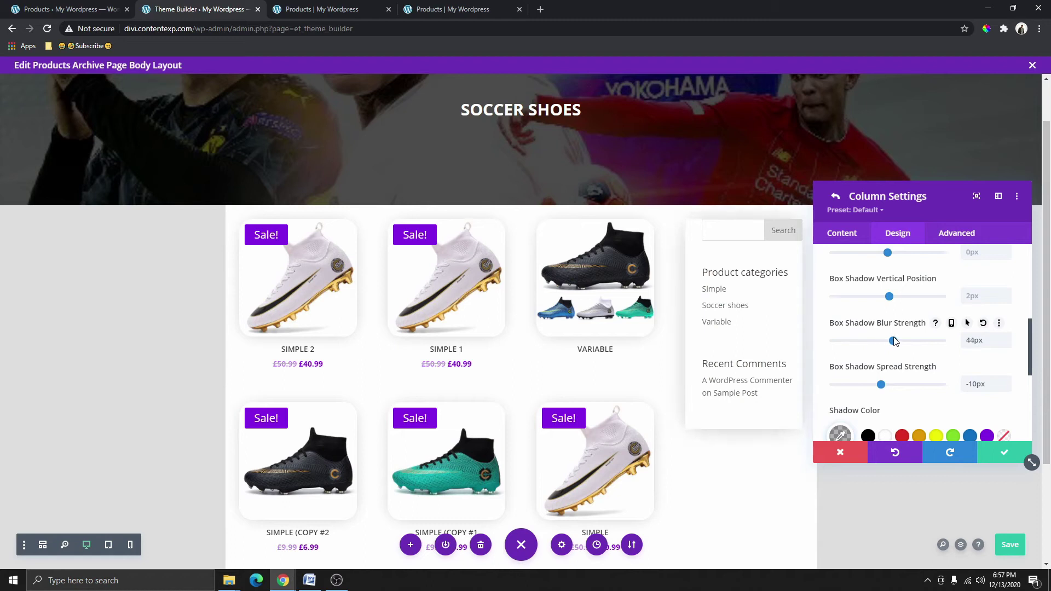
{"action": "double_click", "coordinate": [1006, 339]}
{"action": "scroll", "coordinate": [920, 356], "scroll_direction": "down", "scroll_amount": 1}
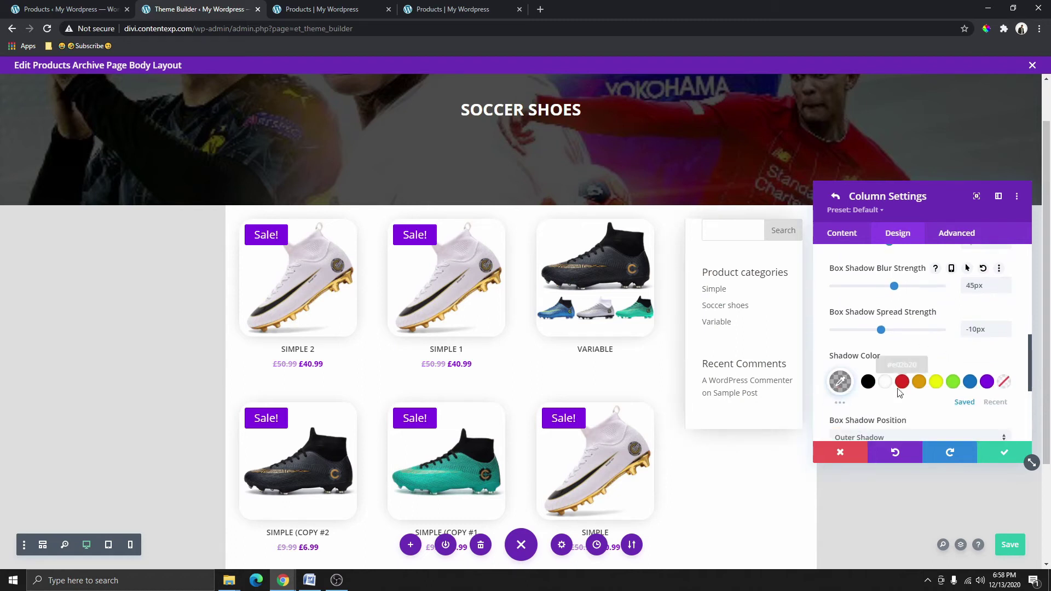
- Set the sidebar column's box shadow spread strength to -15px
{"action": "scroll", "coordinate": [899, 393], "scroll_direction": "down", "scroll_amount": 1}
{"action": "scroll", "coordinate": [916, 356], "scroll_direction": "up", "scroll_amount": 1}
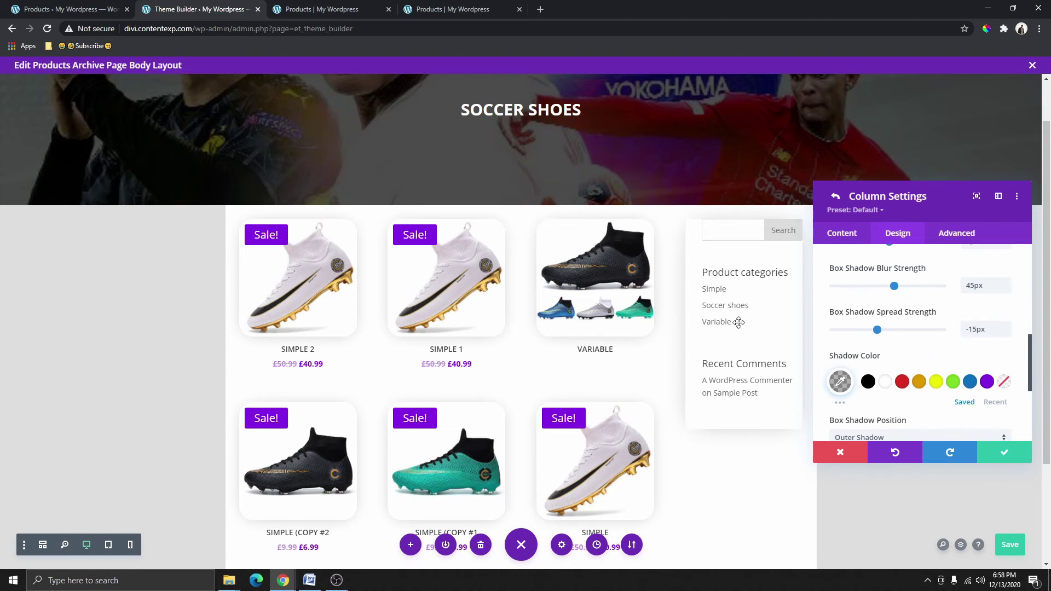
{"action": "scroll", "coordinate": [739, 323], "scroll_direction": "up", "scroll_amount": 1}
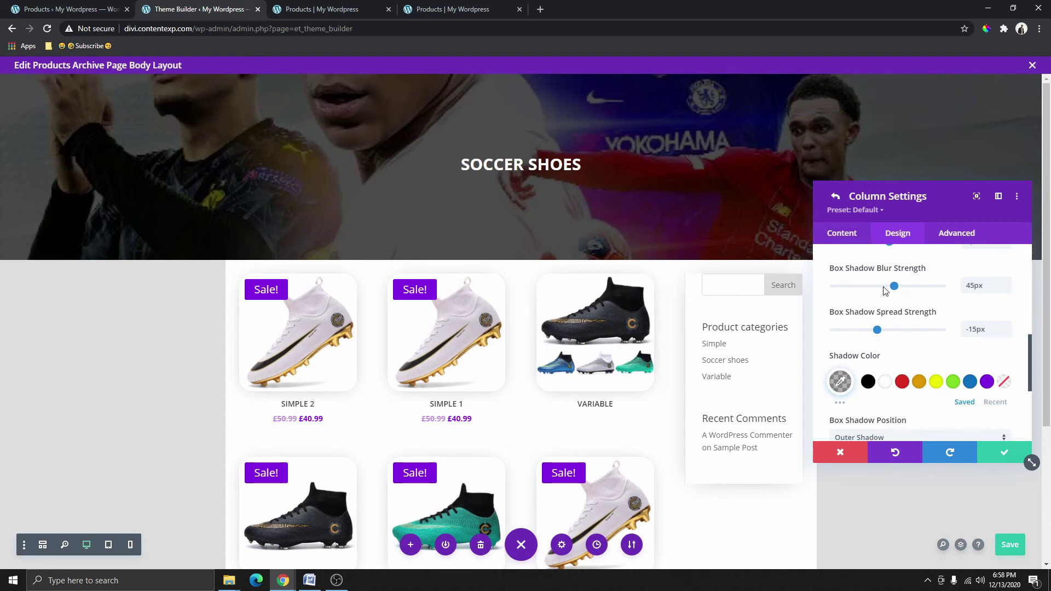
- Try a black background on the sidebar column, replace it with white (#ffffff), and save the row settings
{"action": "scroll", "coordinate": [884, 290], "scroll_direction": "up", "scroll_amount": 5}
{"action": "left_click", "coordinate": [862, 241]}
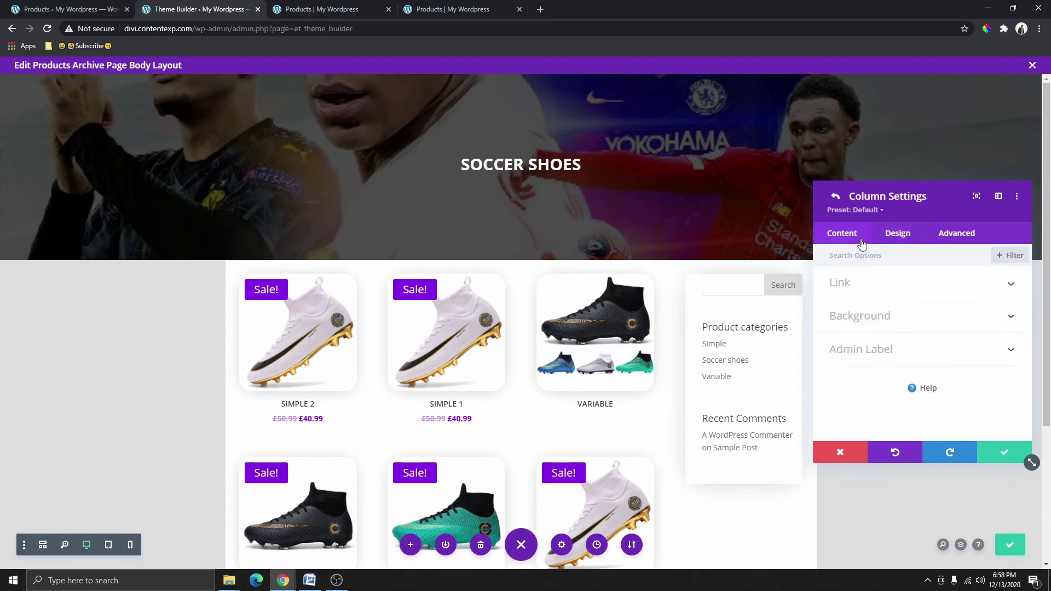
{"action": "left_click", "coordinate": [877, 323]}
{"action": "left_click", "coordinate": [922, 320]}
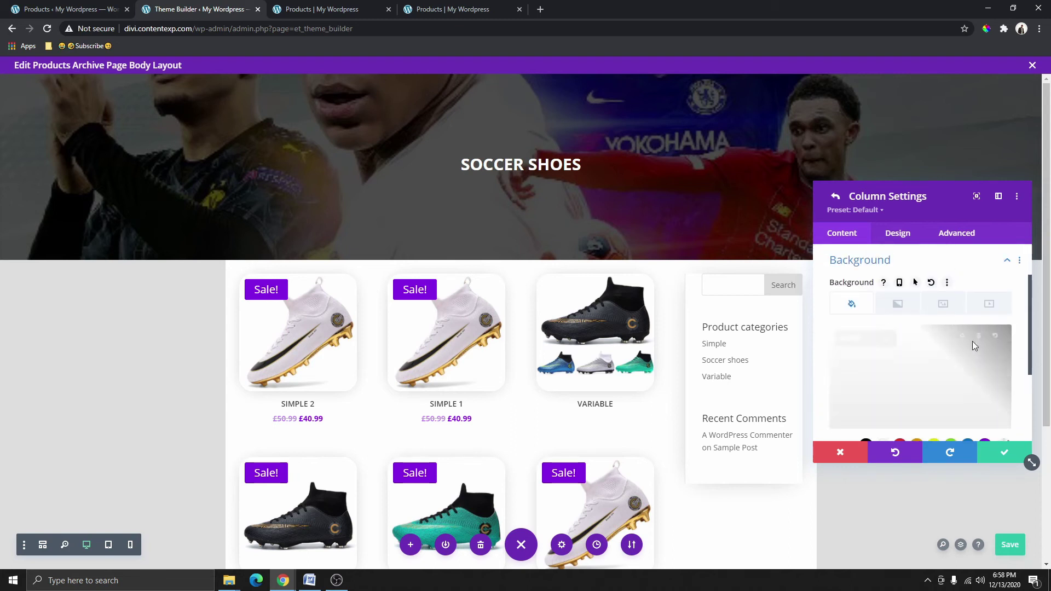
{"action": "scroll", "coordinate": [975, 356], "scroll_direction": "down", "scroll_amount": 2}
{"action": "left_click", "coordinate": [866, 338]}
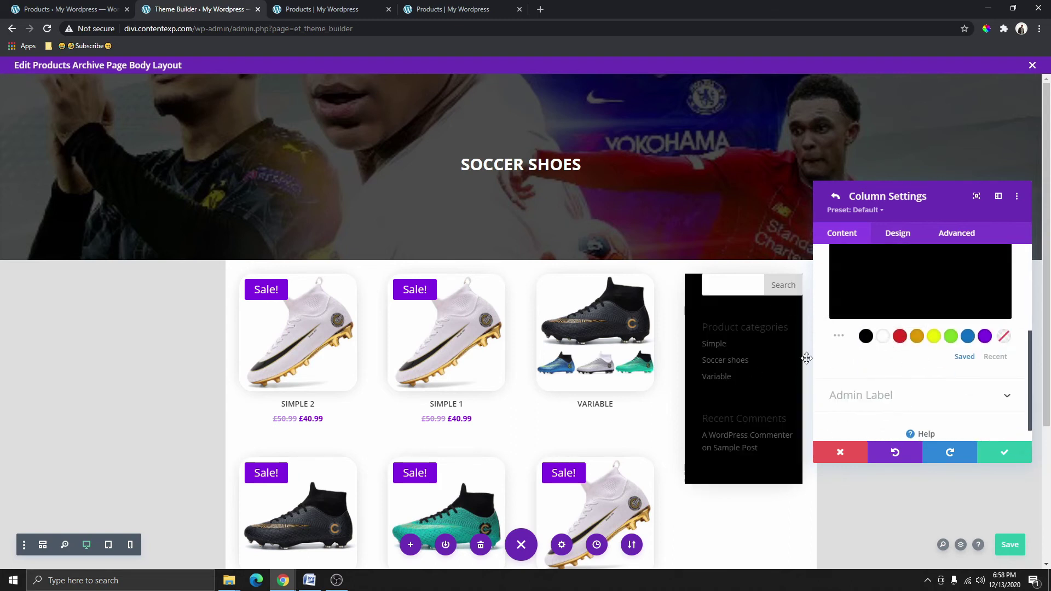
{"action": "scroll", "coordinate": [925, 356], "scroll_direction": "up", "scroll_amount": 3}
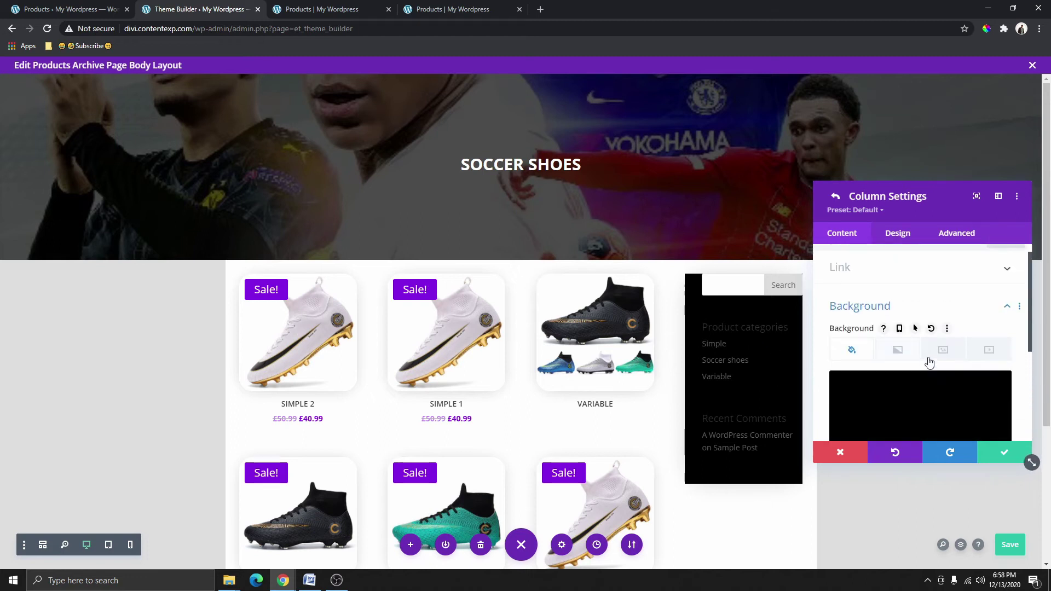
{"action": "scroll", "coordinate": [927, 368], "scroll_direction": "down", "scroll_amount": 2}
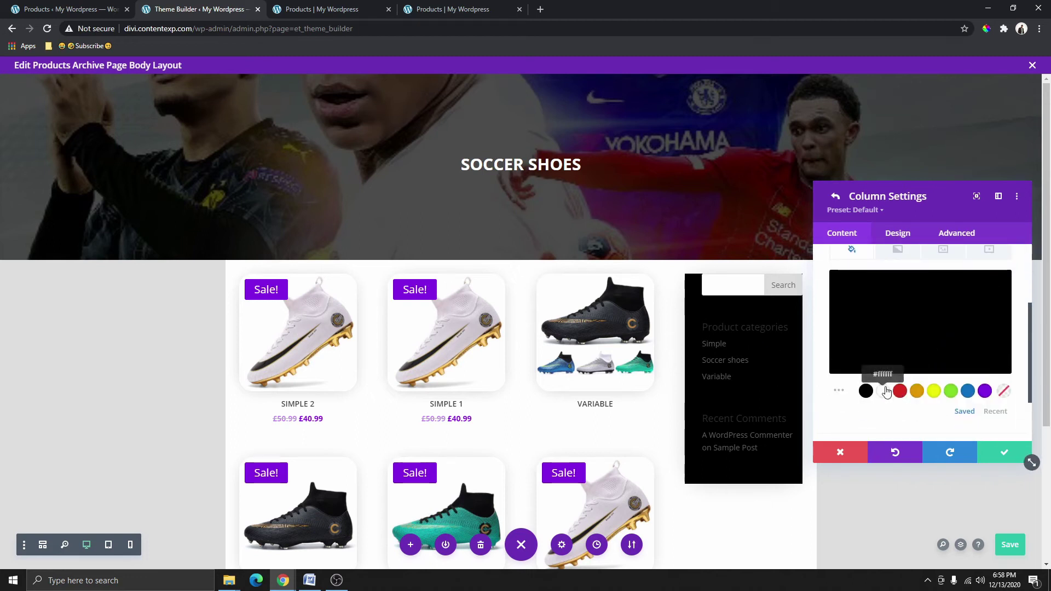
{"action": "left_click", "coordinate": [884, 392]}
{"action": "left_click", "coordinate": [1000, 450]}
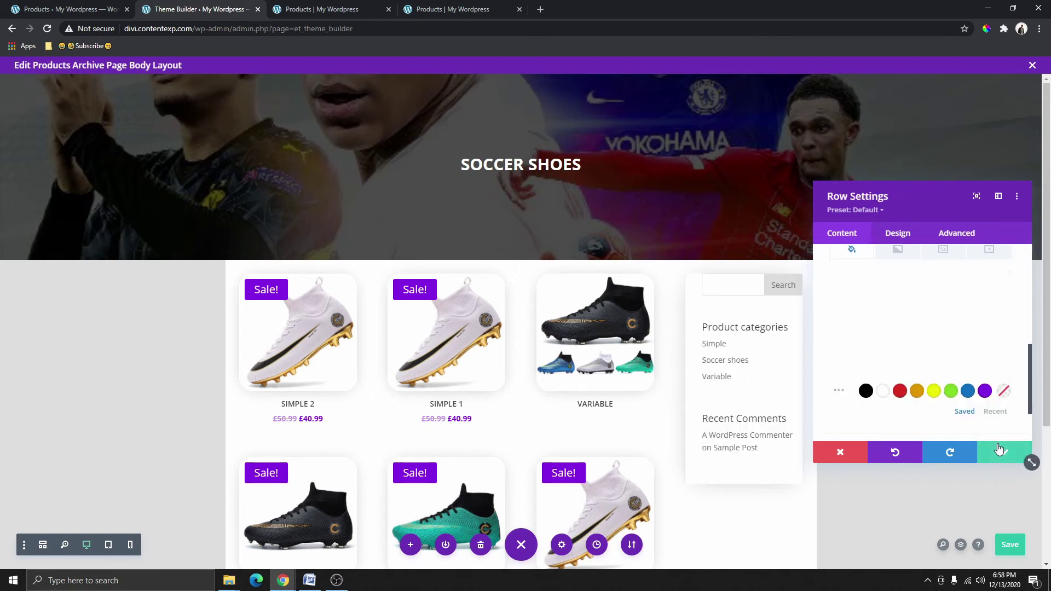
{"action": "left_click", "coordinate": [1000, 450]}
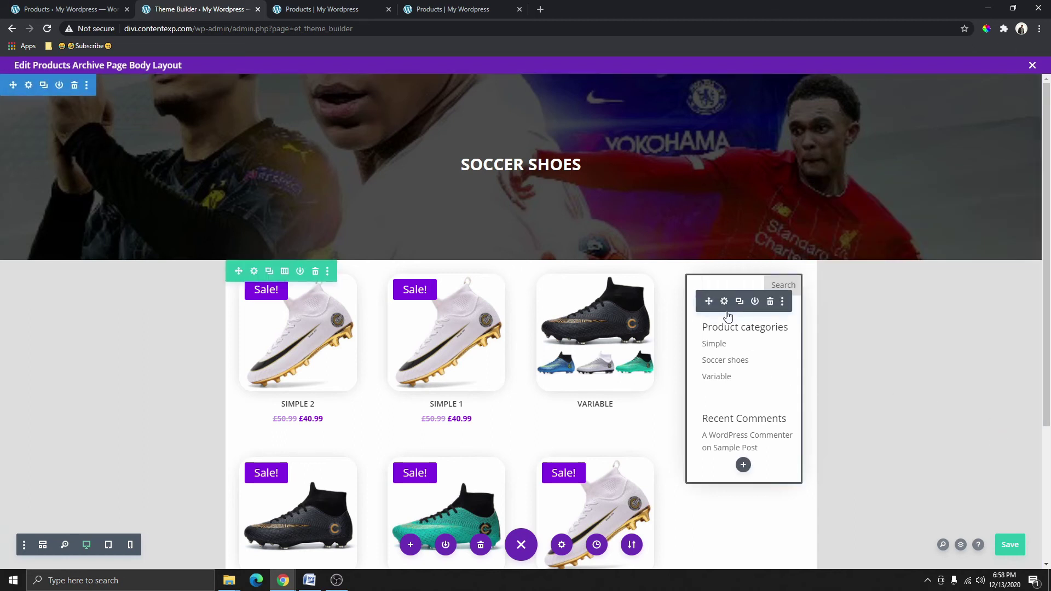
- Try Footer Area #1 as the sidebar module's widget area and switch it back to Sidebar
{"action": "left_click", "coordinate": [724, 302]}
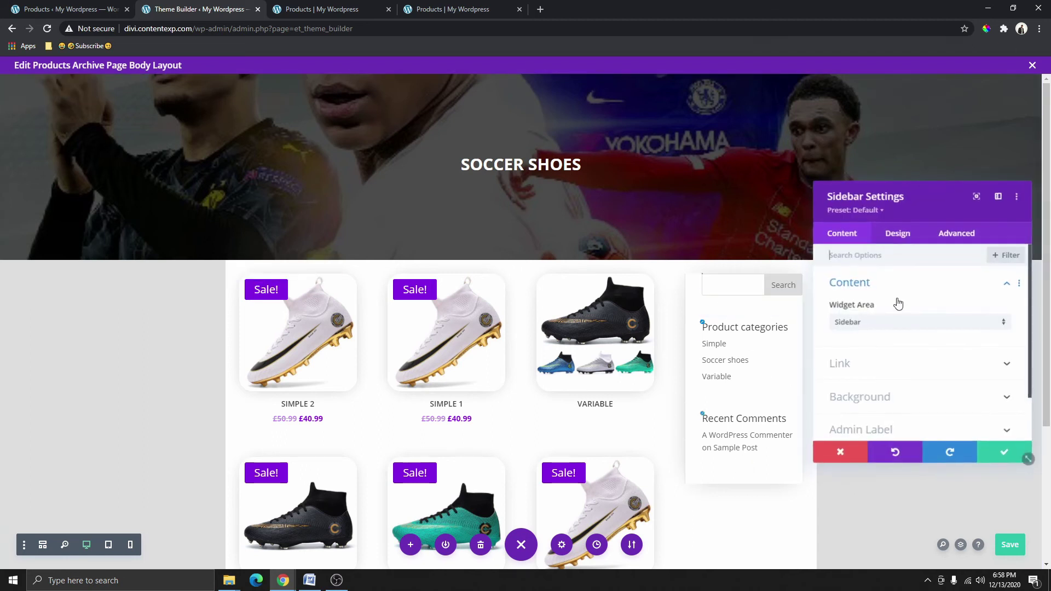
{"action": "left_click", "coordinate": [898, 241]}
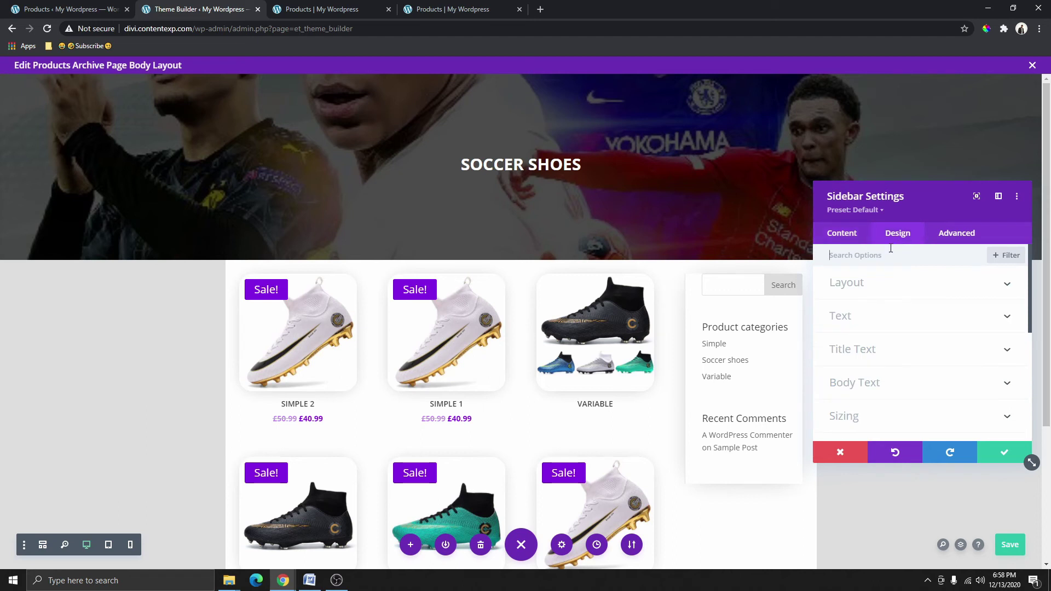
{"action": "left_click", "coordinate": [844, 235]}
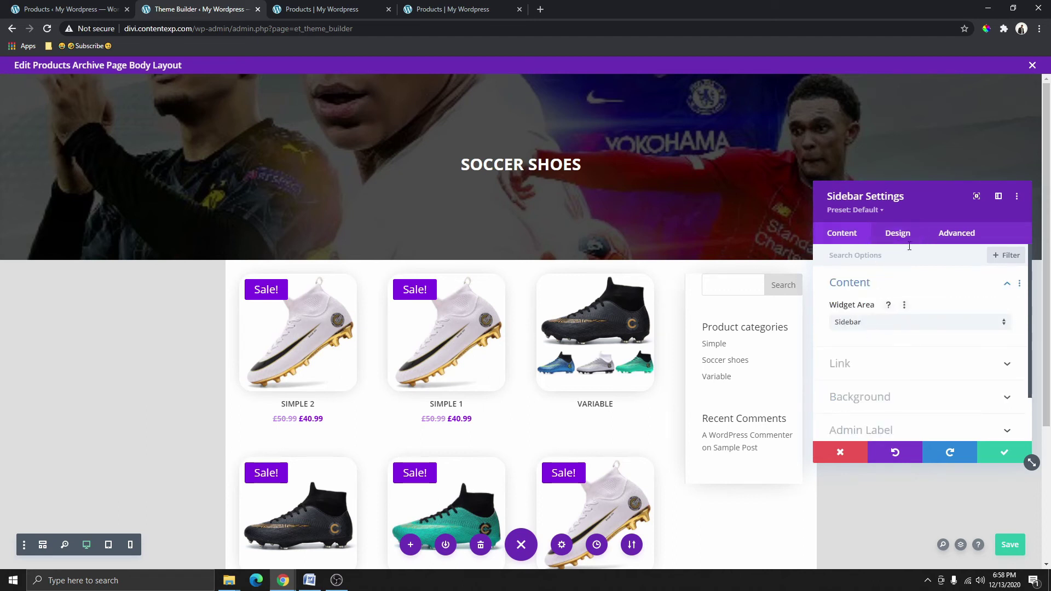
{"action": "left_click", "coordinate": [875, 325]}
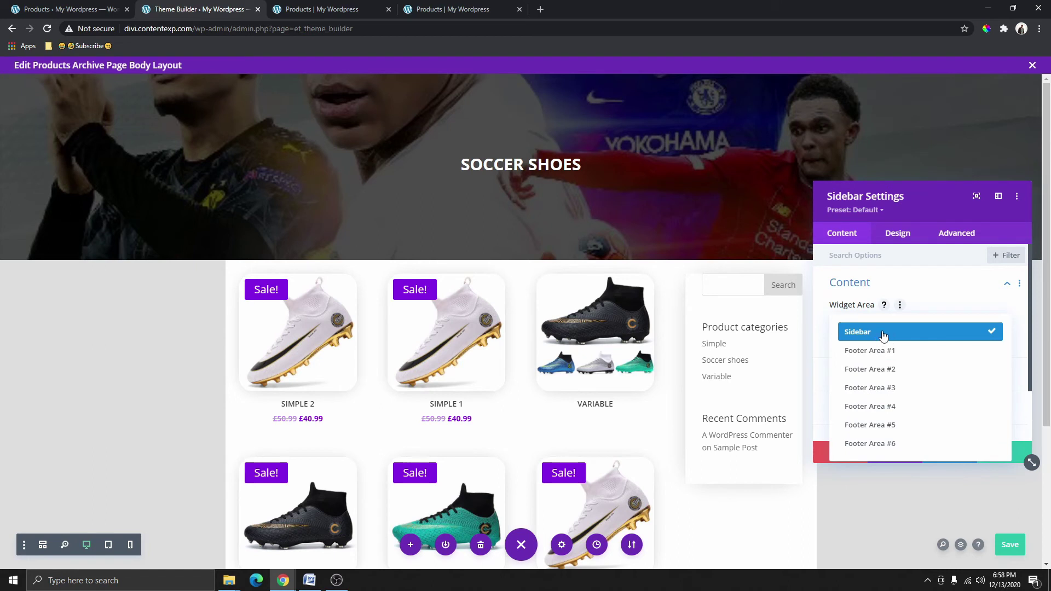
{"action": "left_click", "coordinate": [883, 334]}
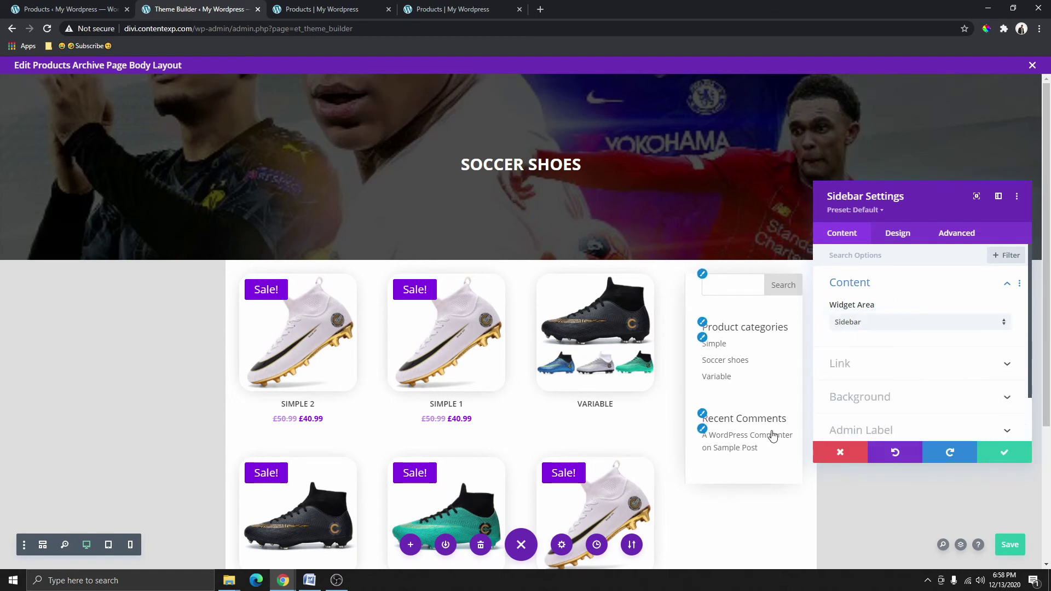
{"action": "left_click", "coordinate": [879, 329]}
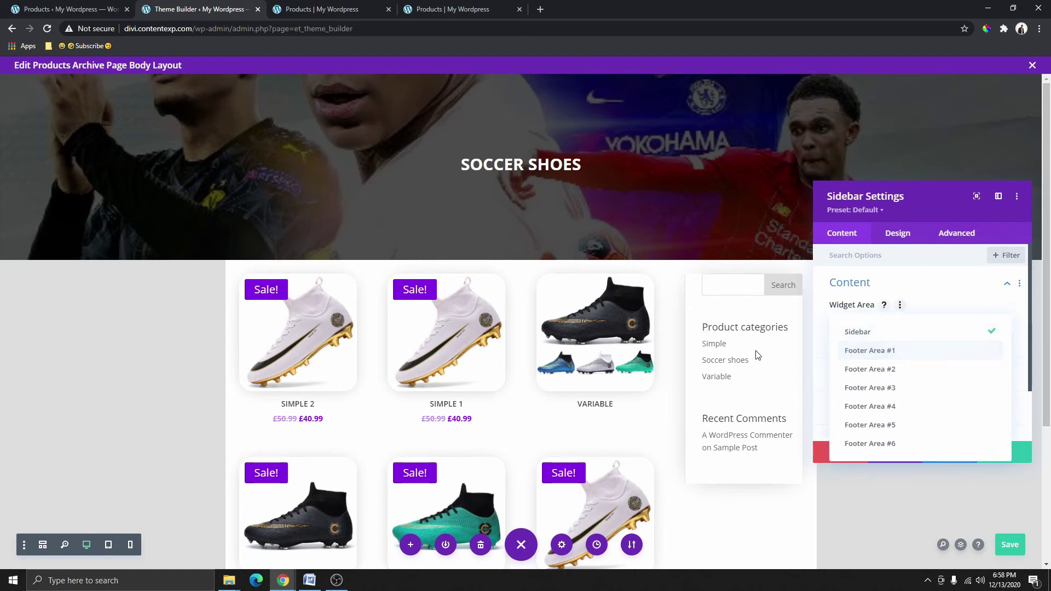
{"action": "left_click", "coordinate": [871, 351]}
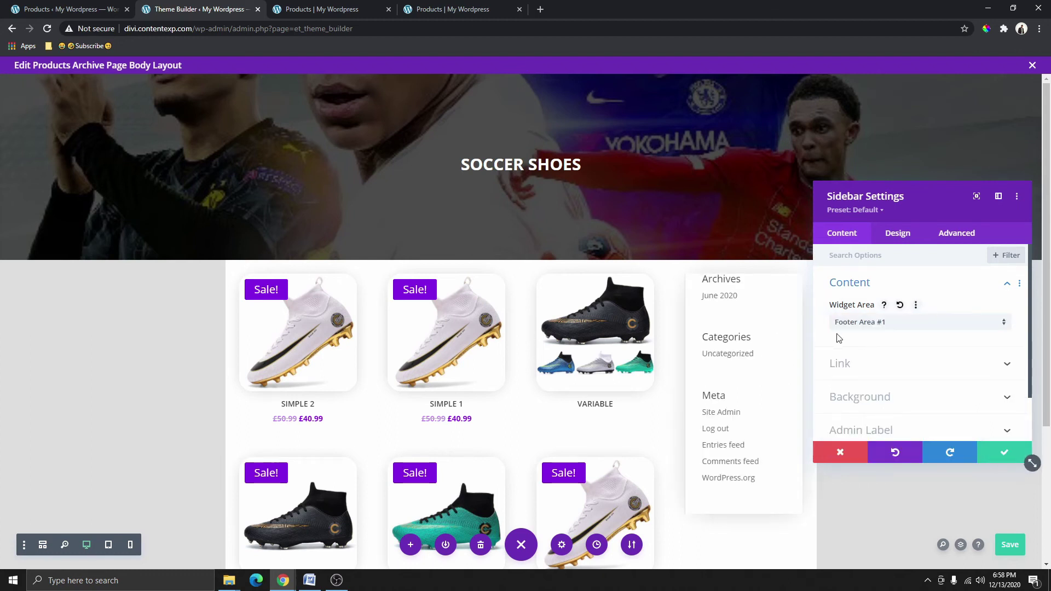
{"action": "scroll", "coordinate": [739, 351], "scroll_direction": "down", "scroll_amount": 2}
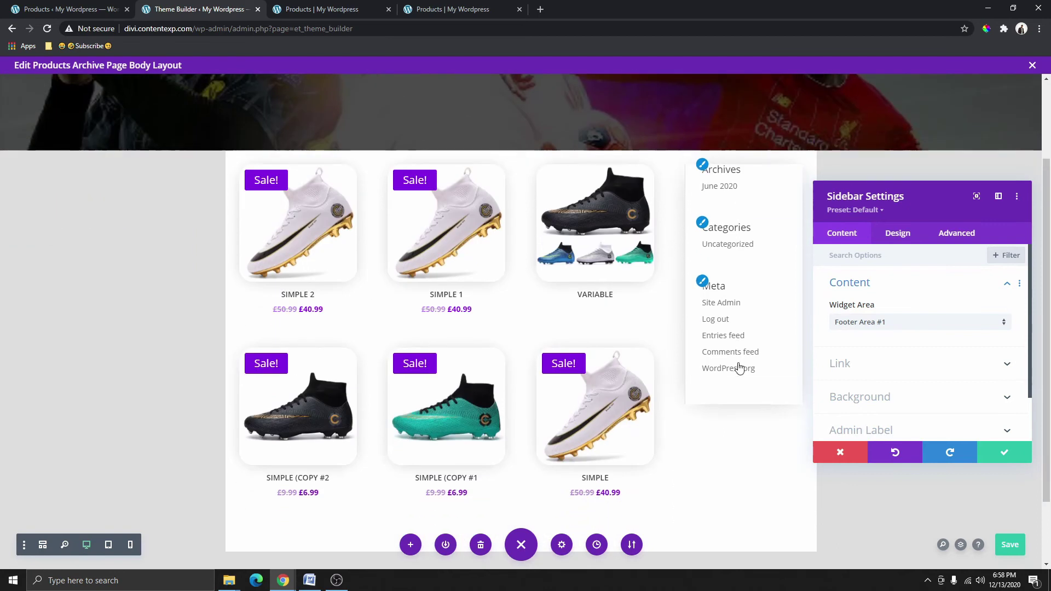
{"action": "scroll", "coordinate": [729, 241], "scroll_direction": "up", "scroll_amount": 1}
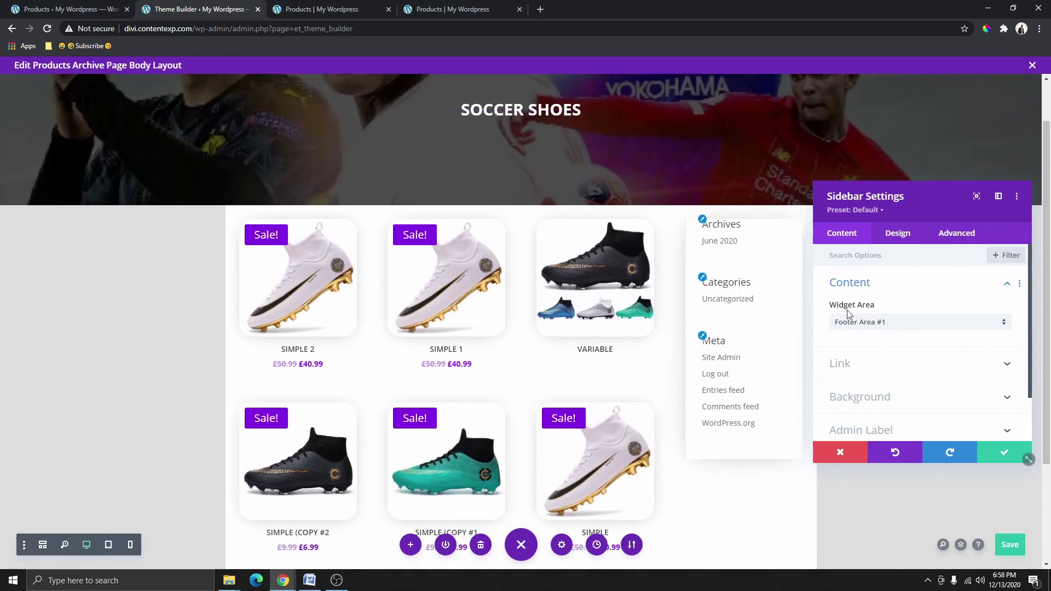
{"action": "left_click", "coordinate": [871, 331]}
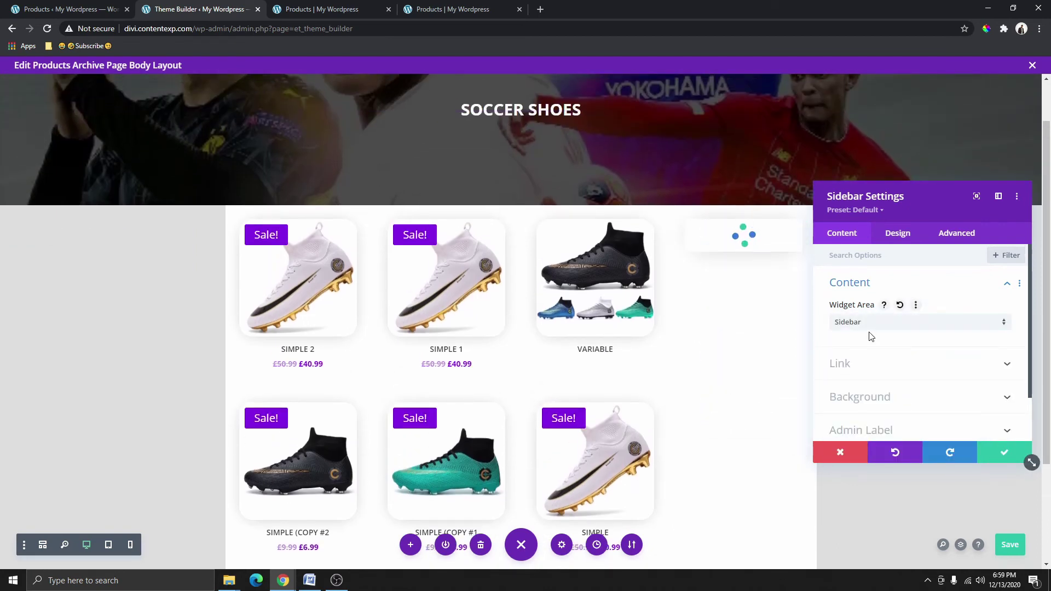
- Compare Right and Left layout alignment on the sidebar module, settling on Left
{"action": "left_click", "coordinate": [898, 236]}
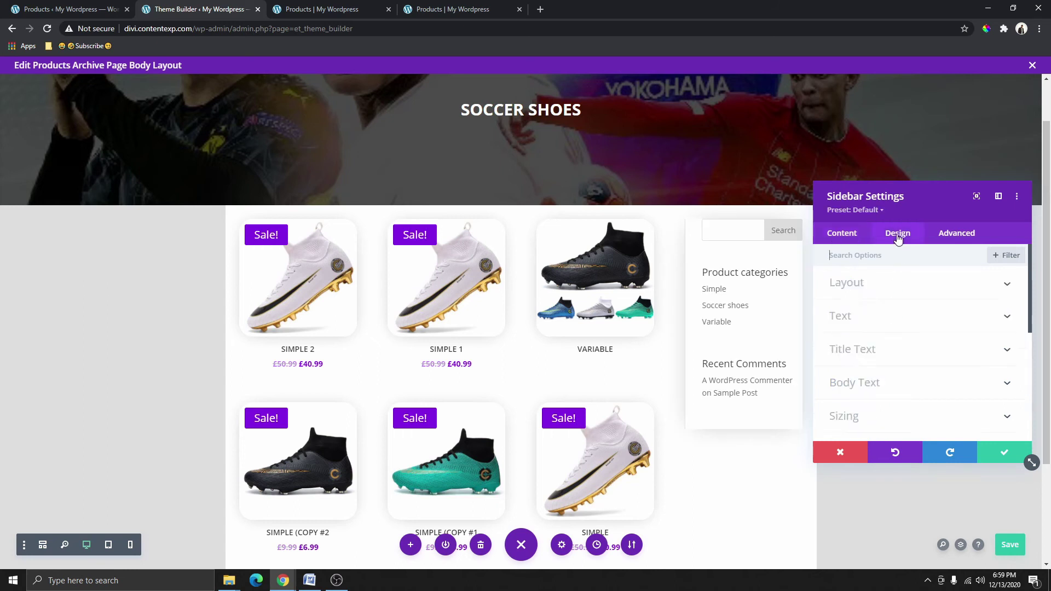
{"action": "left_click", "coordinate": [863, 285]}
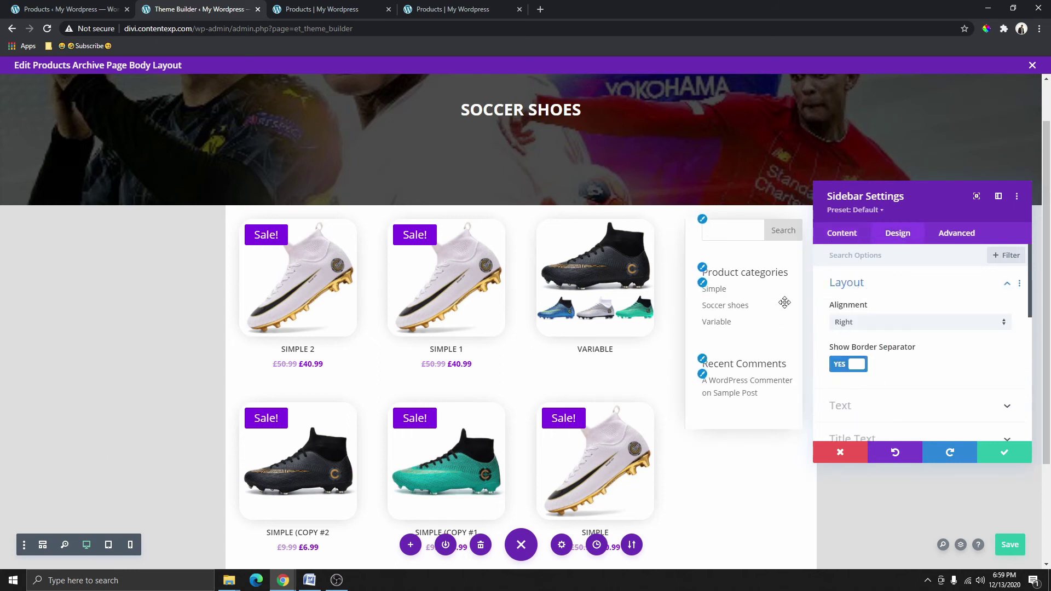
{"action": "left_click", "coordinate": [846, 322]}
{"action": "left_click", "coordinate": [863, 347]}
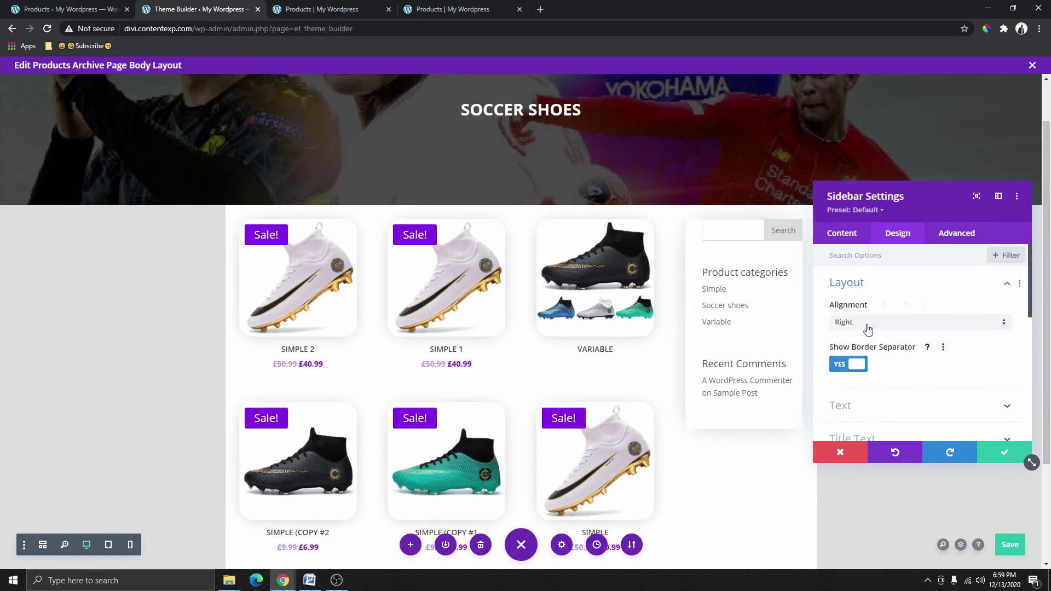
{"action": "left_click", "coordinate": [865, 323]}
{"action": "left_click", "coordinate": [849, 330]}
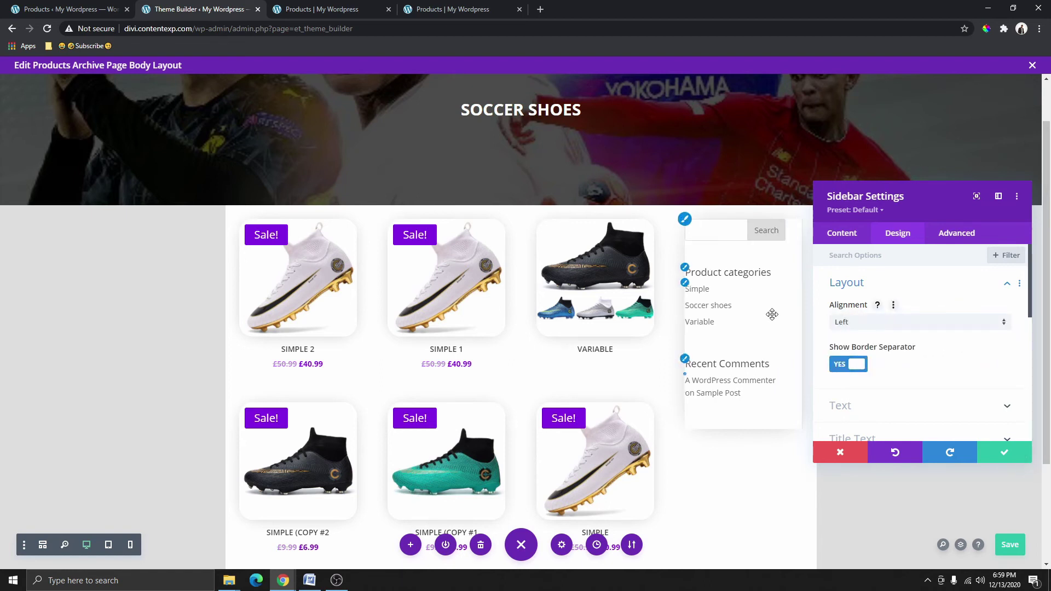
{"action": "left_click", "coordinate": [847, 326]}
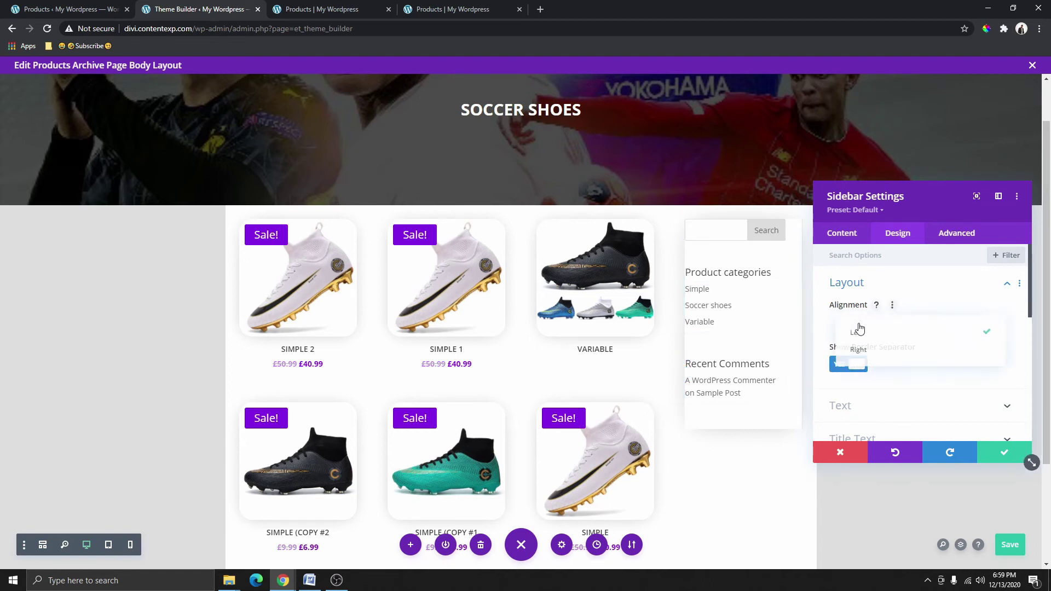
{"action": "left_click", "coordinate": [859, 352]}
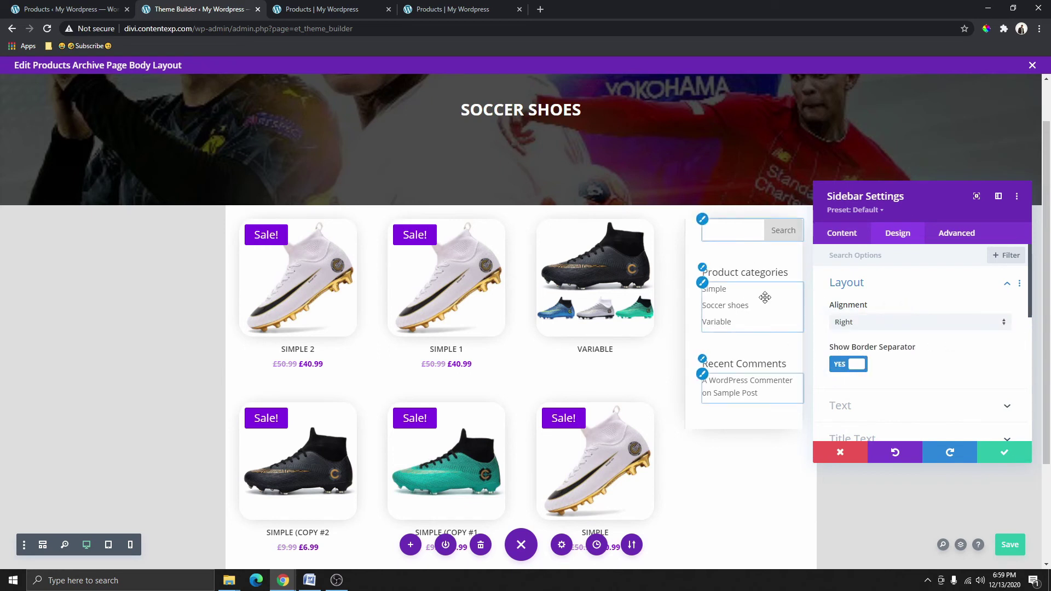
- Set the sidebar module's padding to 25px on all sides, linking top with bottom and left with right
{"action": "scroll", "coordinate": [909, 340], "scroll_direction": "down", "scroll_amount": 5}
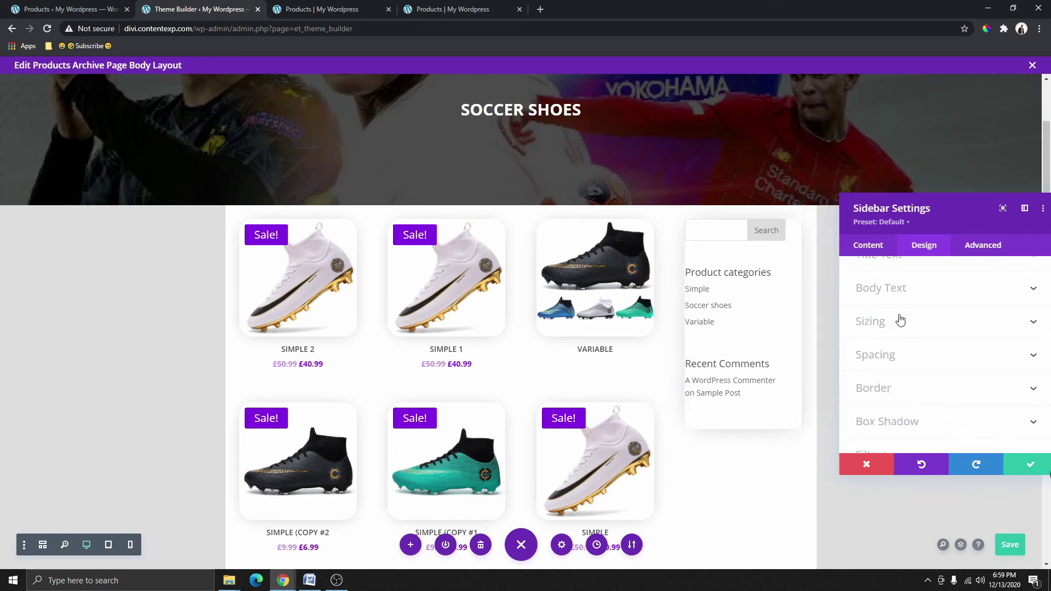
{"action": "scroll", "coordinate": [901, 321], "scroll_direction": "down", "scroll_amount": 3}
{"action": "scroll", "coordinate": [888, 335], "scroll_direction": "up", "scroll_amount": 3}
{"action": "left_click", "coordinate": [890, 336]}
{"action": "scroll", "coordinate": [883, 345], "scroll_direction": "down", "scroll_amount": 1}
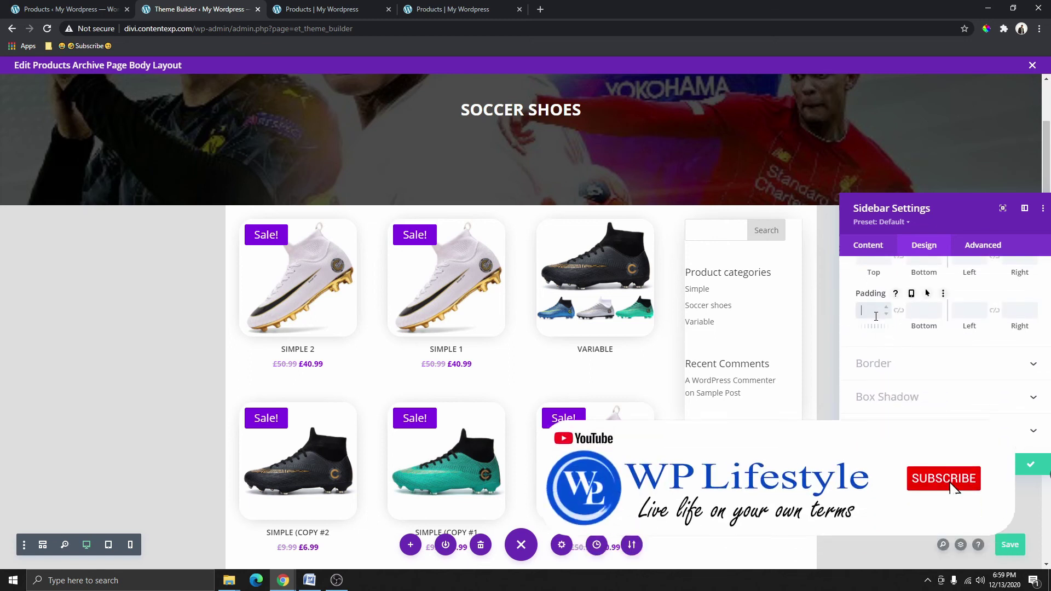
{"action": "type", "text": "25px"}
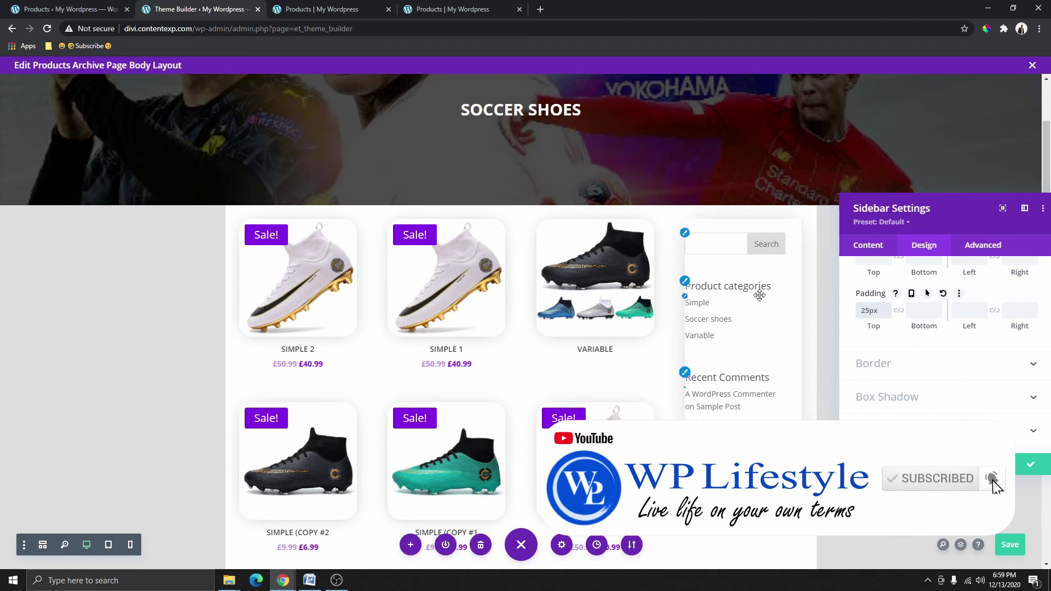
{"action": "left_click", "coordinate": [899, 310]}
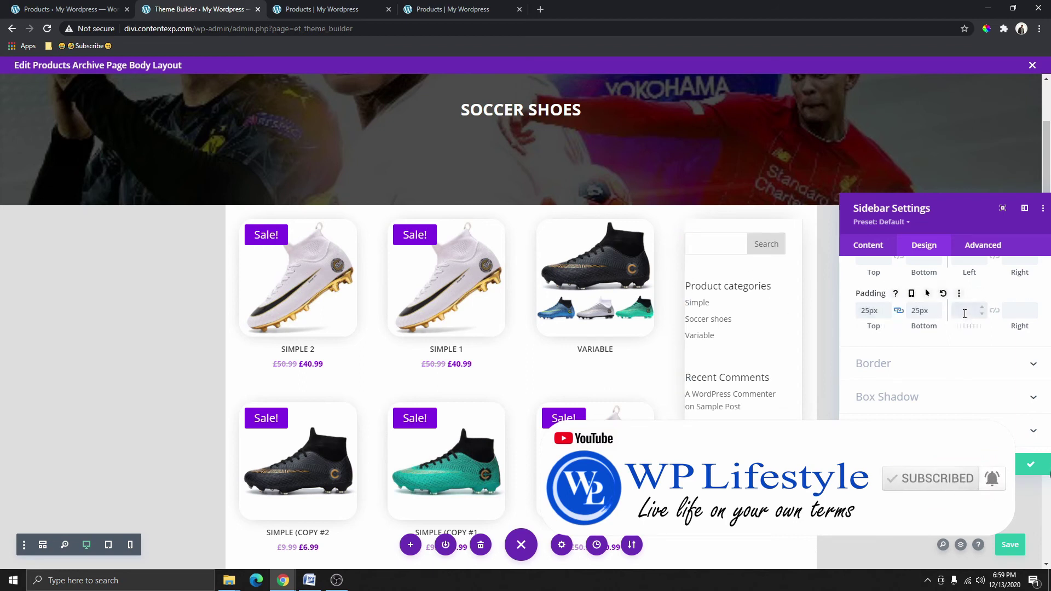
{"action": "left_click", "coordinate": [966, 313]}
{"action": "type", "text": "25px"}
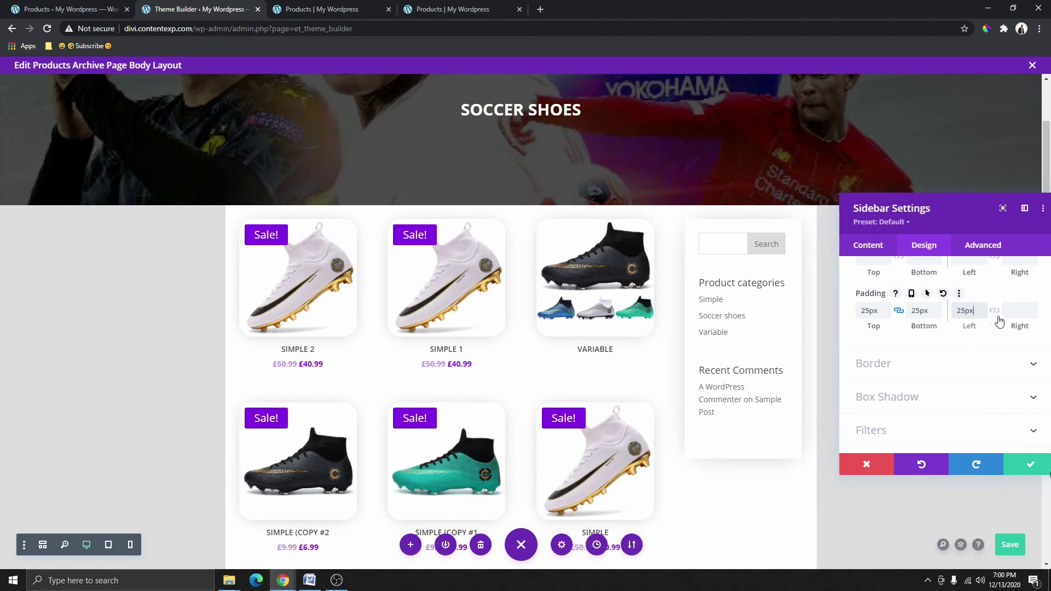
{"action": "left_click", "coordinate": [995, 311]}
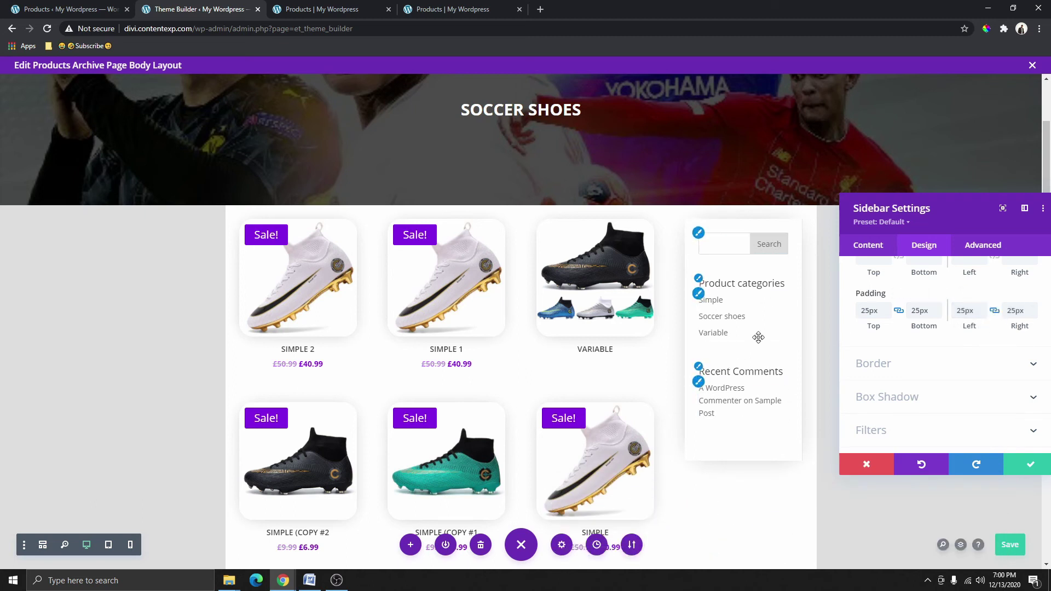
- Set the sidebar titles' font weight to Semi Bold and save the layout
{"action": "left_click", "coordinate": [717, 316]}
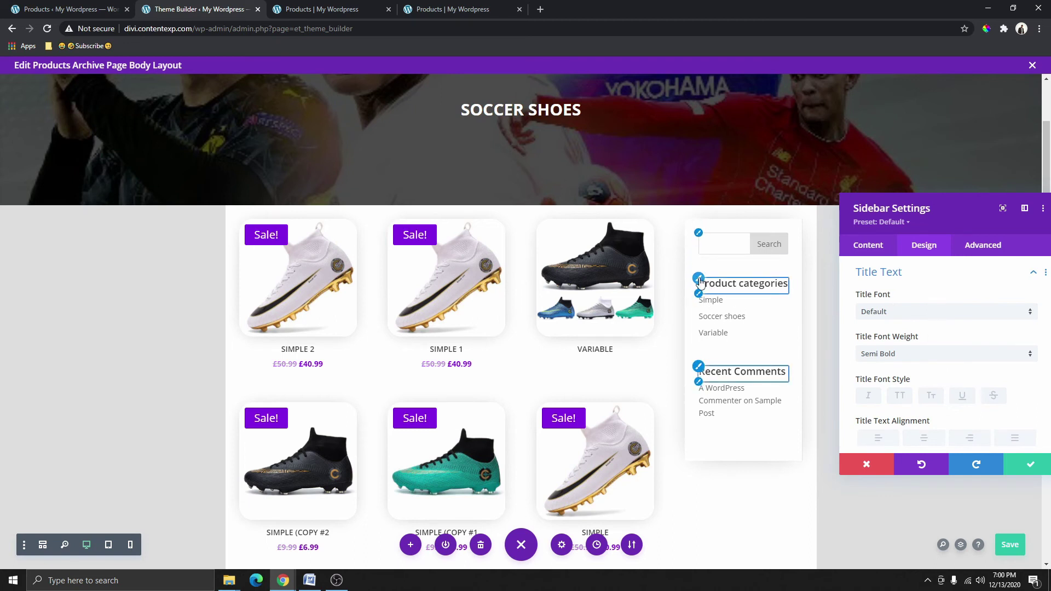
{"action": "key", "text": "ctrl+s"}
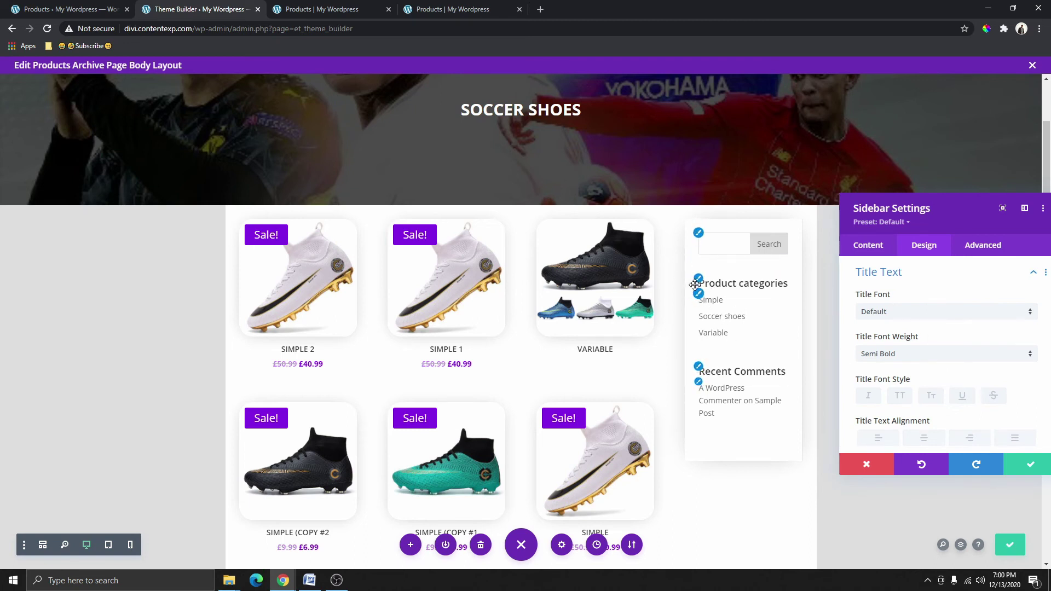
- Try the Bold and Regular font weights on the sidebar titles
{"action": "left_click", "coordinate": [901, 355]}
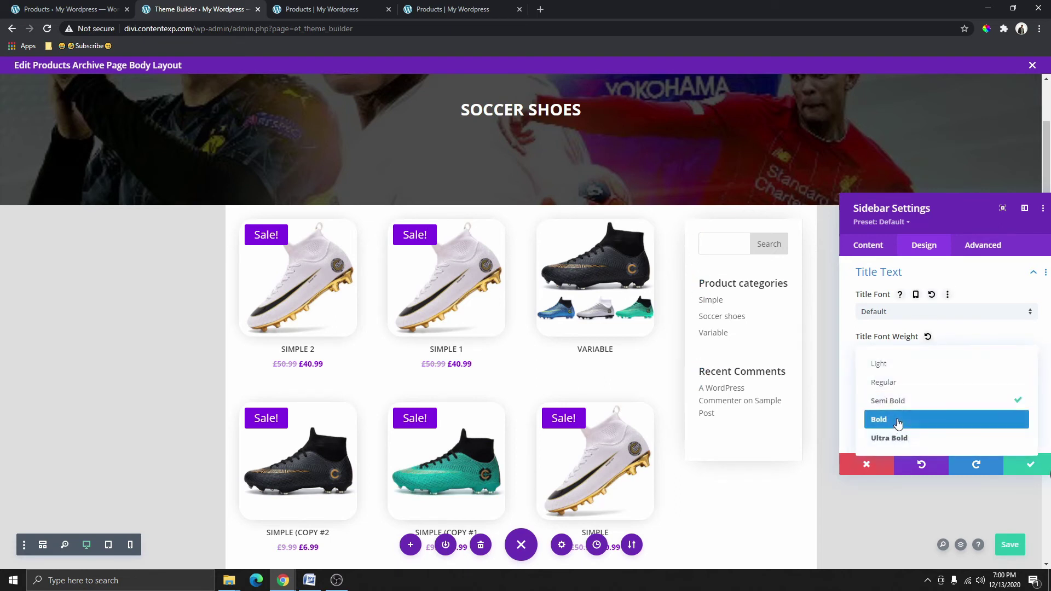
{"action": "left_click", "coordinate": [897, 421]}
{"action": "left_click", "coordinate": [896, 355]}
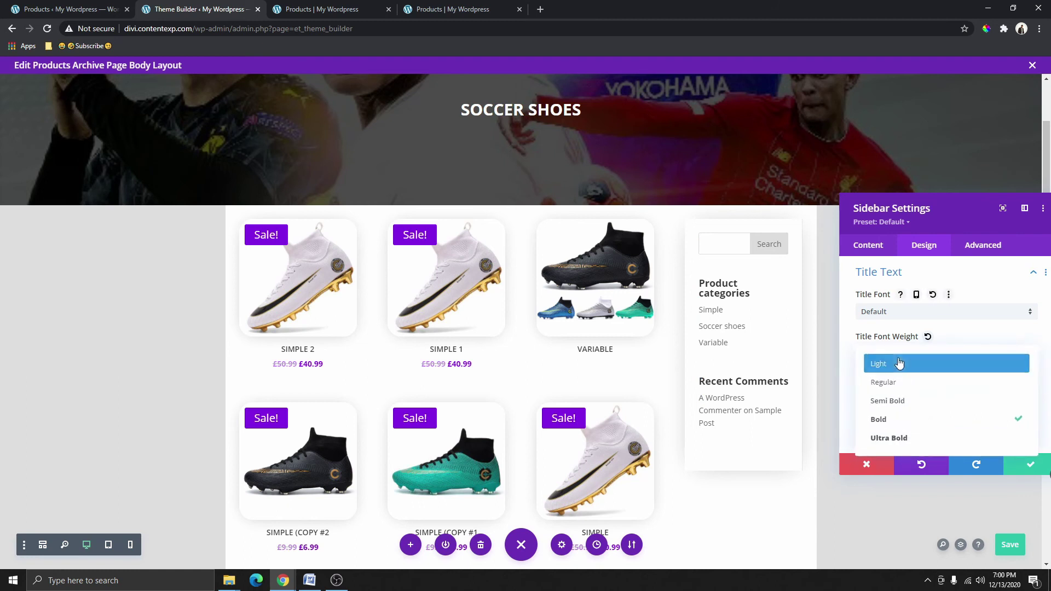
{"action": "left_click", "coordinate": [899, 385]}
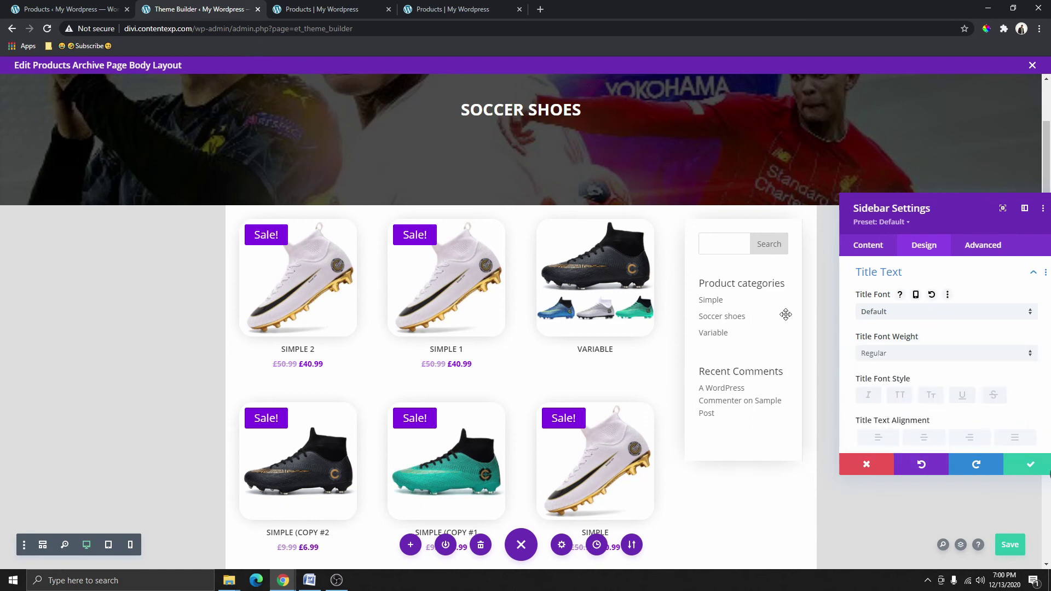
- Try black as the sidebar titles' text color, settle on purple, and set their font weight to Semi Bold
{"action": "scroll", "coordinate": [911, 351], "scroll_direction": "down", "scroll_amount": 2}
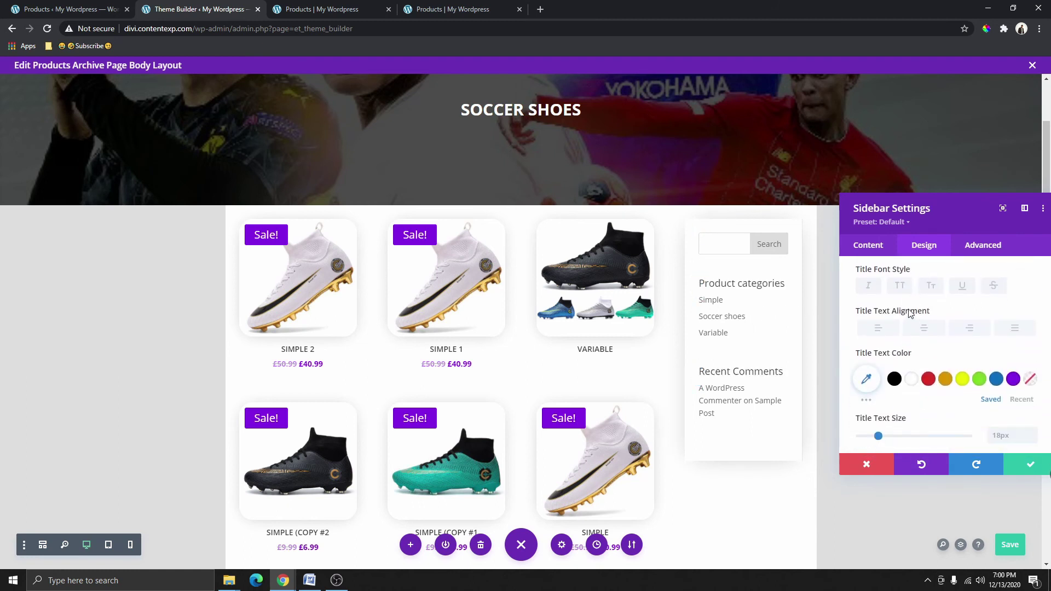
{"action": "left_click", "coordinate": [896, 380]}
{"action": "left_click", "coordinate": [1014, 379]}
{"action": "scroll", "coordinate": [903, 343], "scroll_direction": "up", "scroll_amount": 1}
{"action": "left_click", "coordinate": [902, 301]}
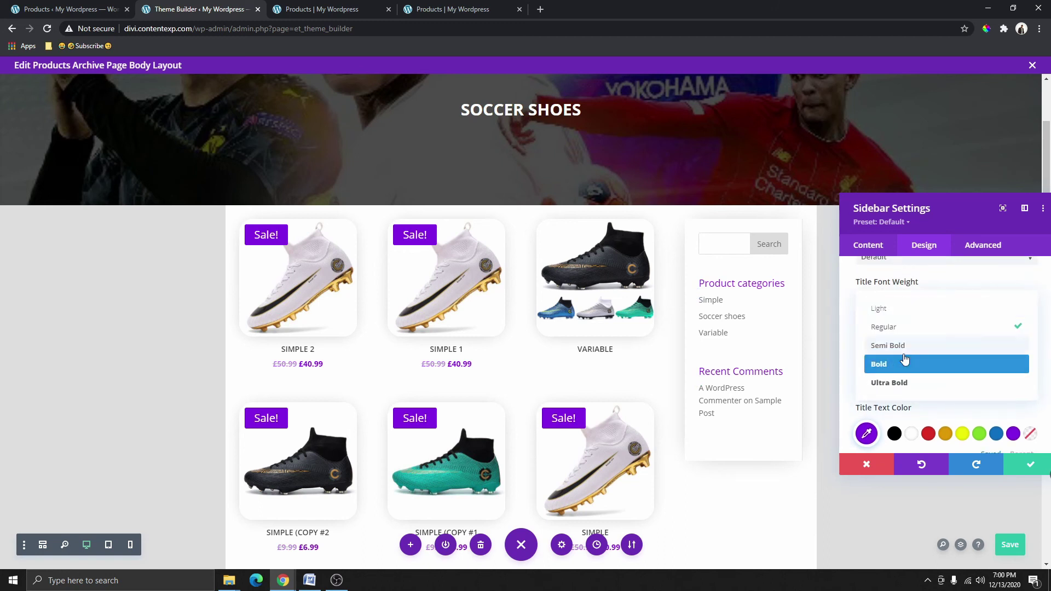
{"action": "left_click", "coordinate": [903, 348]}
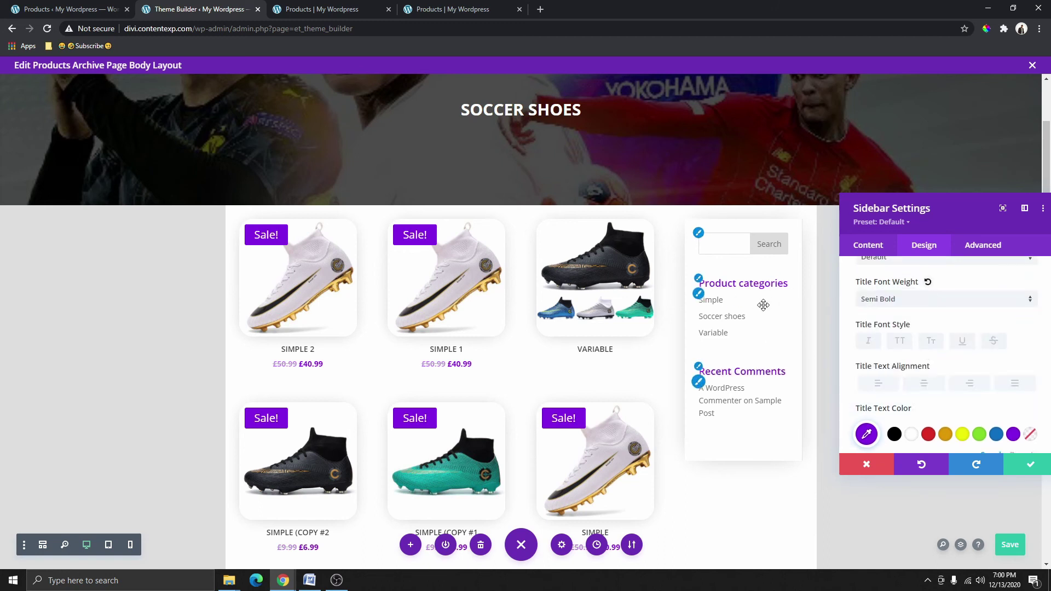
- Set the sidebar body text to Semi Bold weight and black (#000000)
{"action": "left_click", "coordinate": [703, 299]}
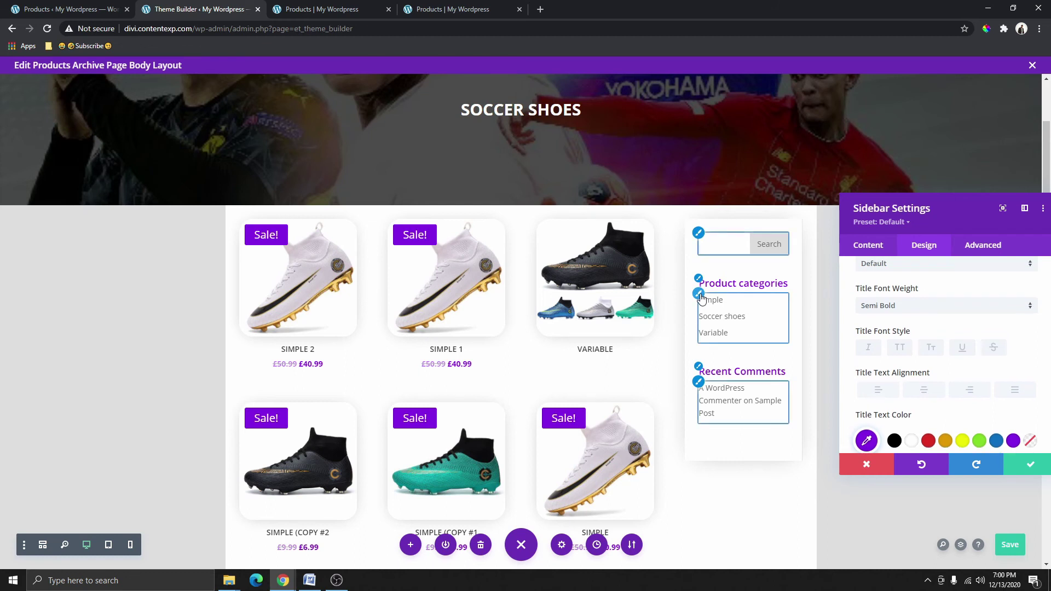
{"action": "left_click", "coordinate": [897, 355]}
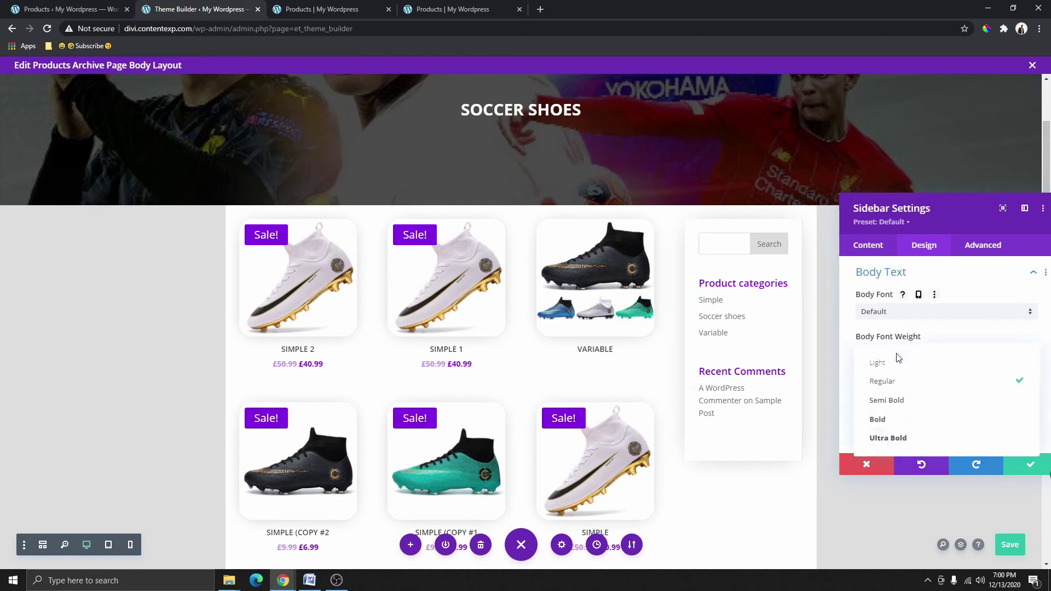
{"action": "left_click", "coordinate": [902, 405]}
{"action": "scroll", "coordinate": [881, 345], "scroll_direction": "down", "scroll_amount": 3}
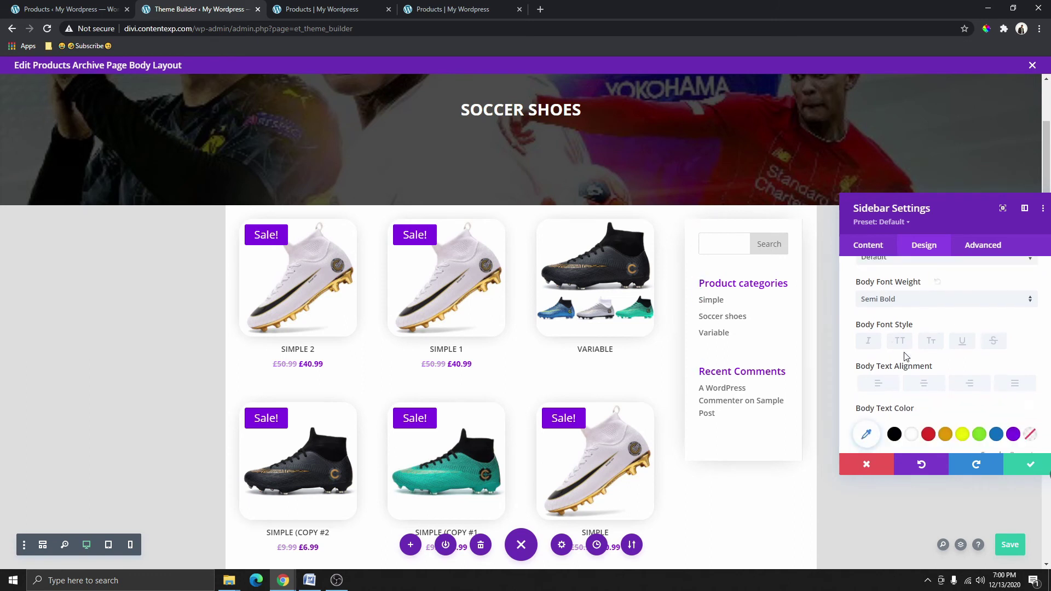
{"action": "left_click", "coordinate": [896, 326]}
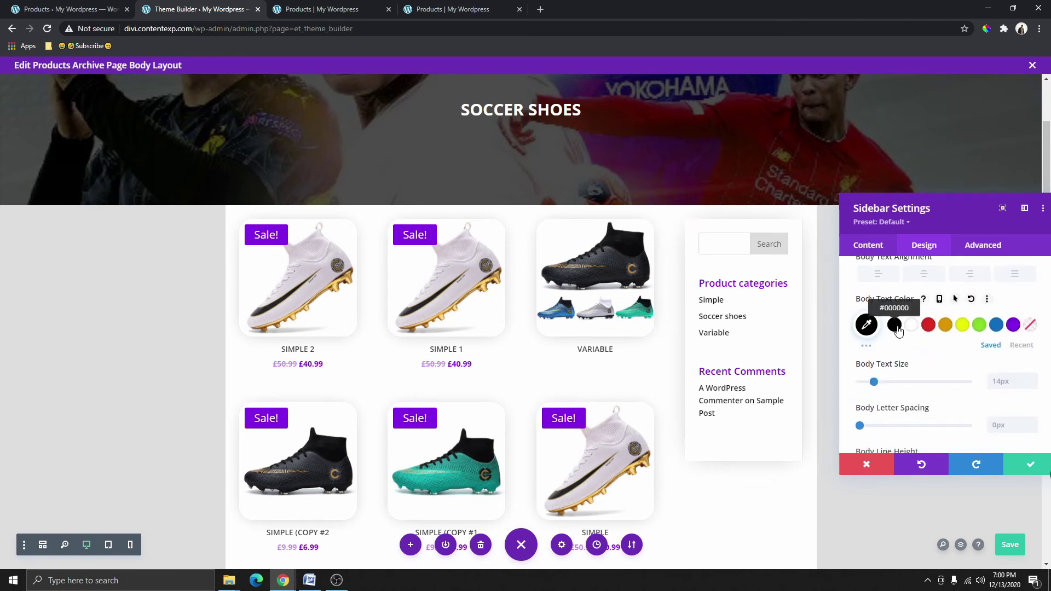
{"action": "scroll", "coordinate": [750, 328], "scroll_direction": "up", "scroll_amount": 1}
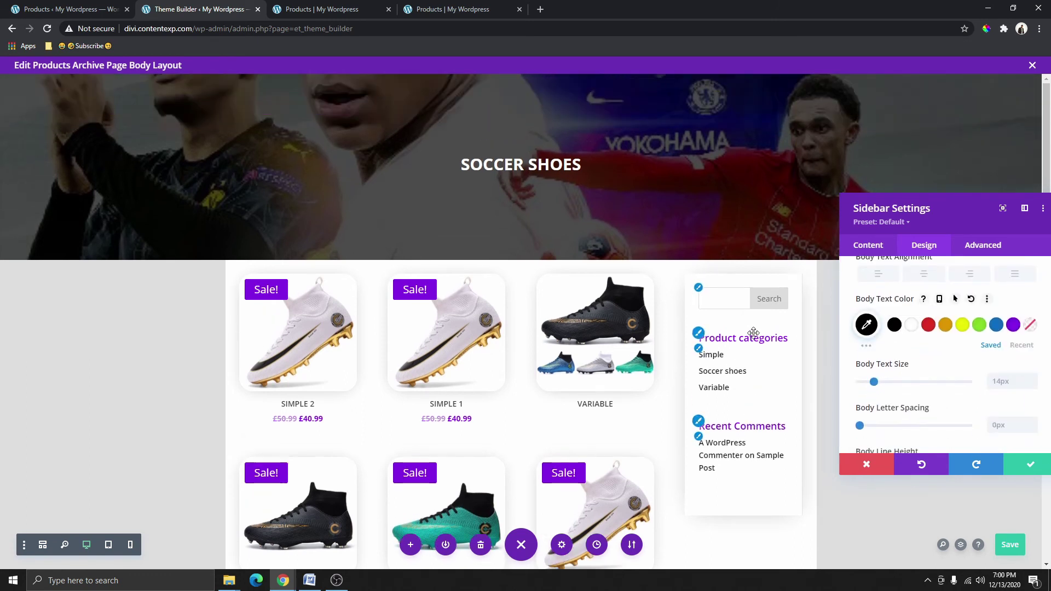
{"action": "scroll", "coordinate": [754, 332], "scroll_direction": "down", "scroll_amount": 3}
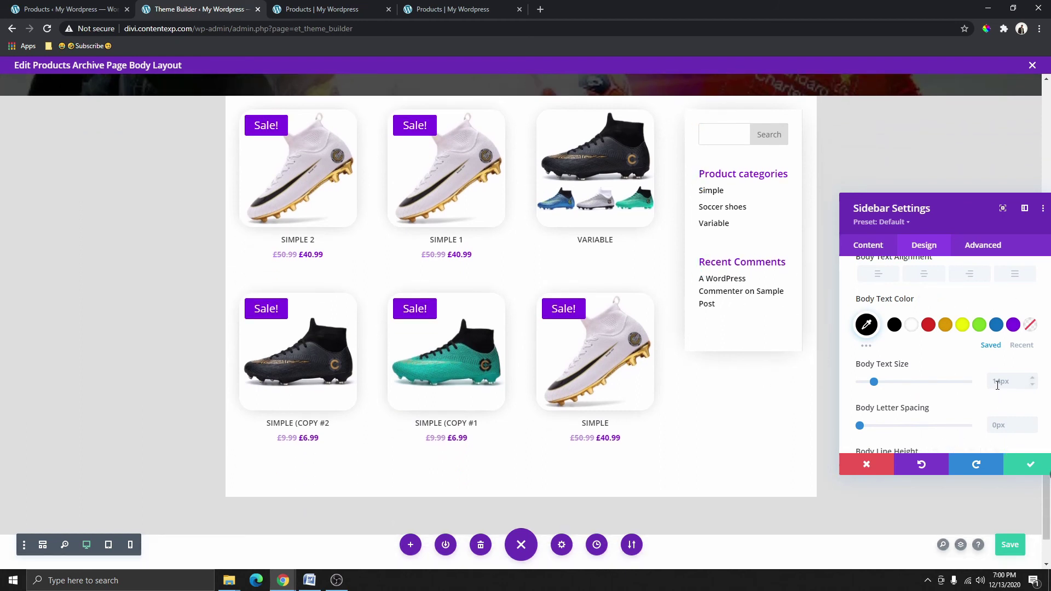
{"action": "scroll", "coordinate": [955, 363], "scroll_direction": "down", "scroll_amount": 2}
{"action": "scroll", "coordinate": [949, 326], "scroll_direction": "down", "scroll_amount": 2}
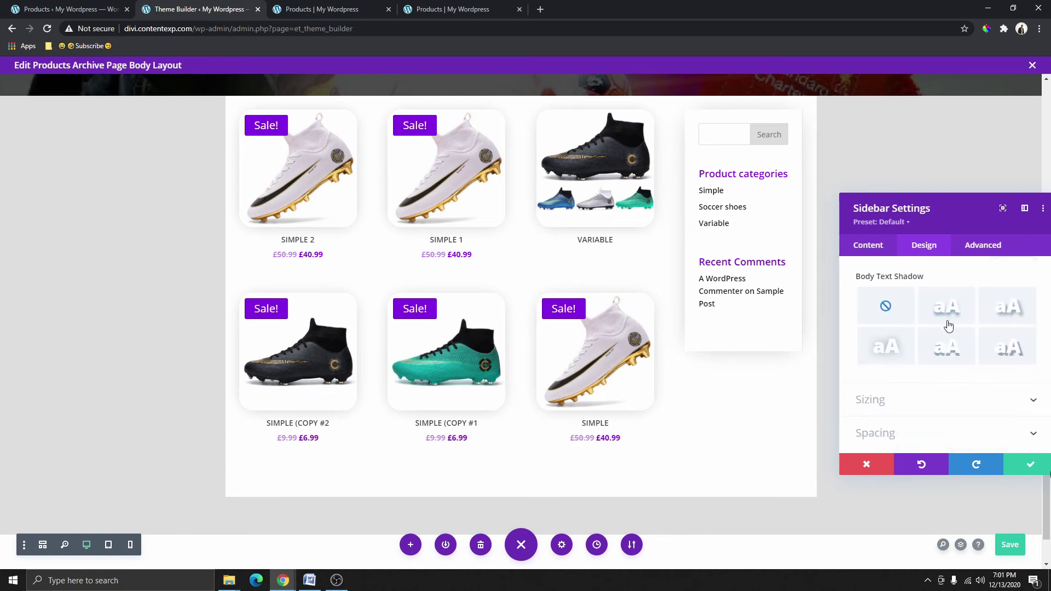
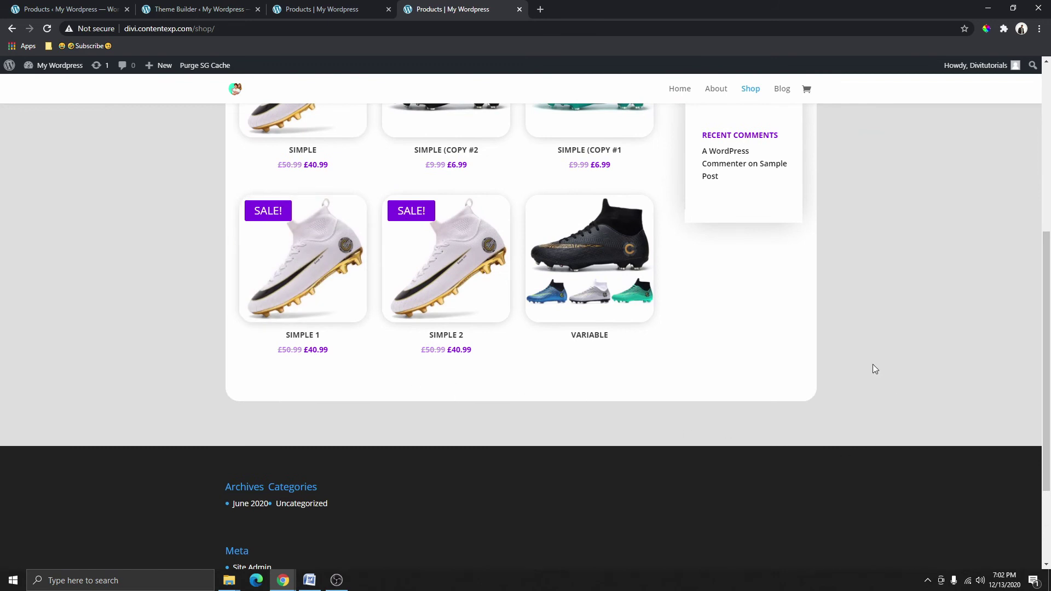
- Check the finished shop page, then give the product grid and sidebar row 30px rounded corners on all sides
{"action": "scroll", "coordinate": [789, 298], "scroll_direction": "down", "scroll_amount": 4}
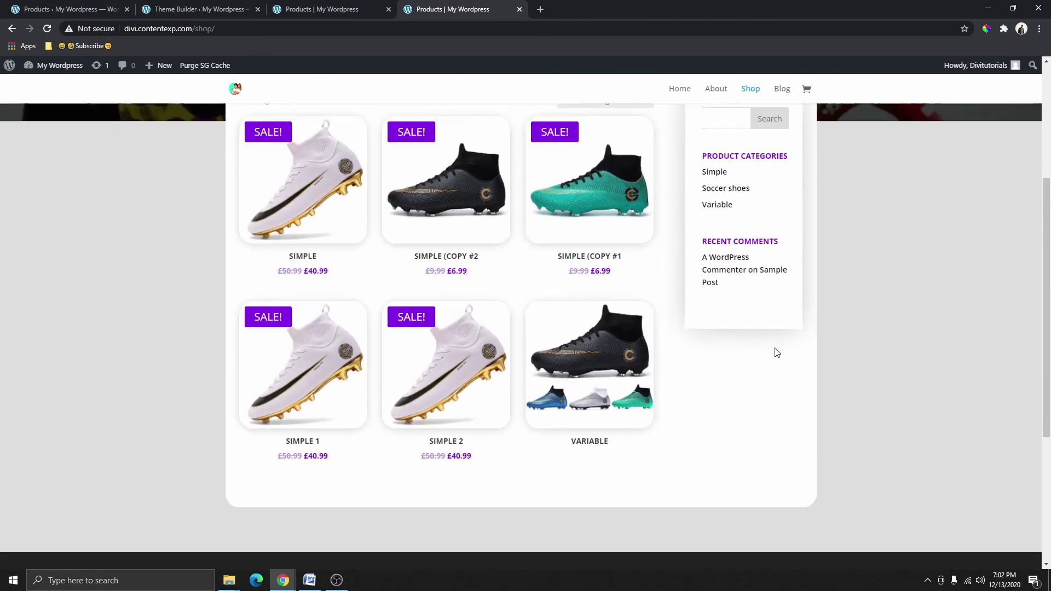
{"action": "key", "text": "ctrl+2"}
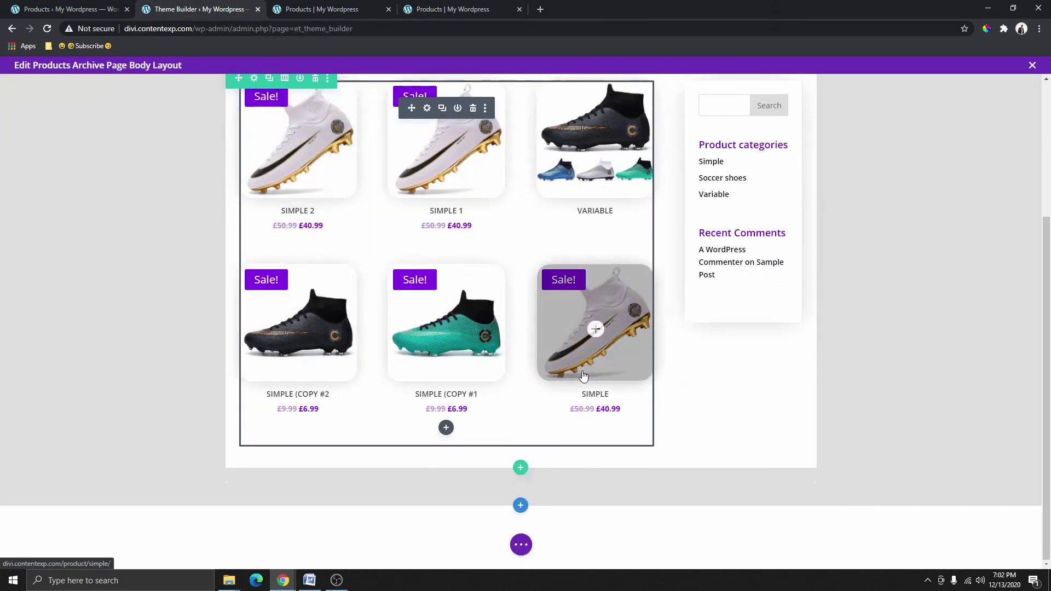
{"action": "scroll", "coordinate": [370, 293], "scroll_direction": "up", "scroll_amount": 2}
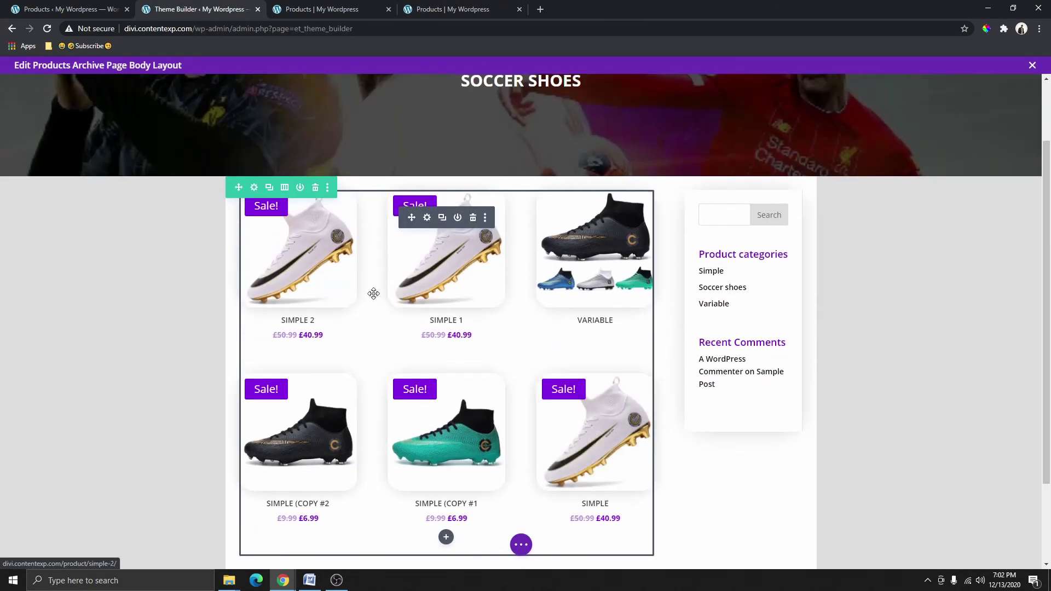
{"action": "left_click", "coordinate": [254, 188]}
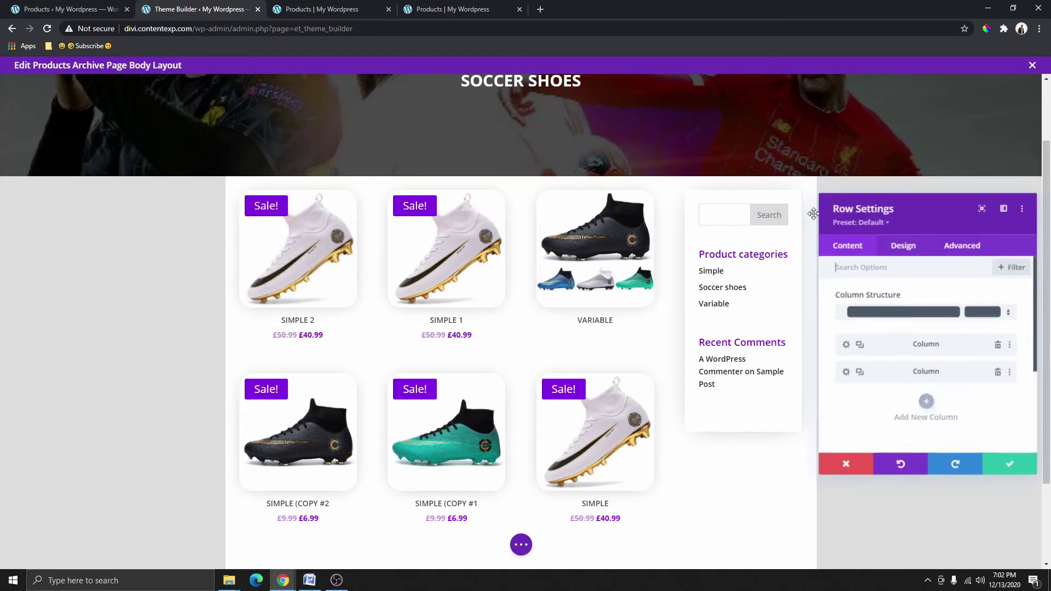
{"action": "left_click", "coordinate": [907, 250]}
{"action": "scroll", "coordinate": [898, 295], "scroll_direction": "down", "scroll_amount": 2}
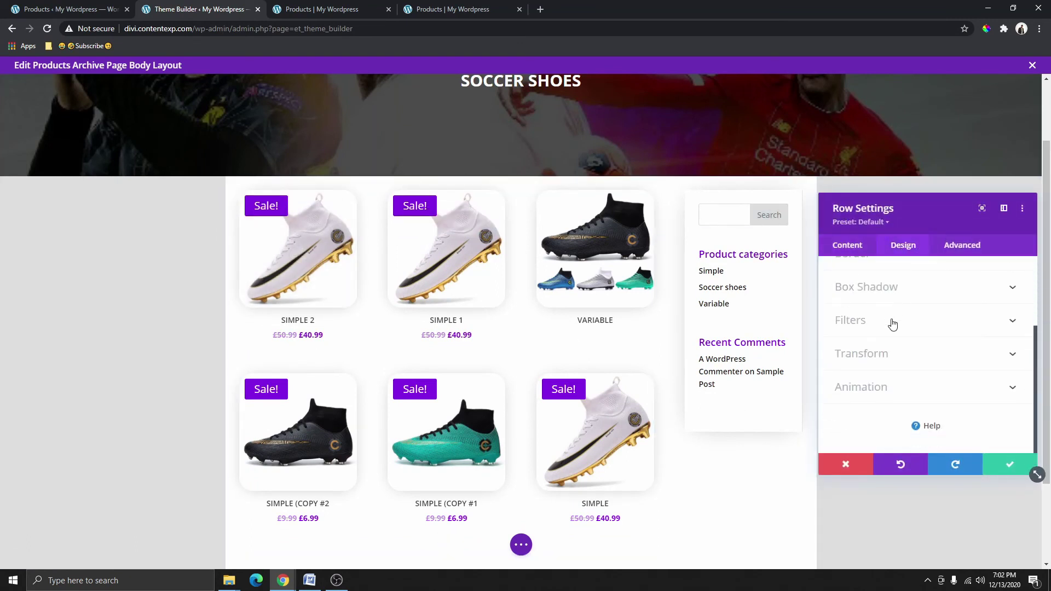
{"action": "scroll", "coordinate": [892, 339], "scroll_direction": "up", "scroll_amount": 1}
{"action": "left_click", "coordinate": [875, 314]}
{"action": "scroll", "coordinate": [925, 327], "scroll_direction": "down", "scroll_amount": 1}
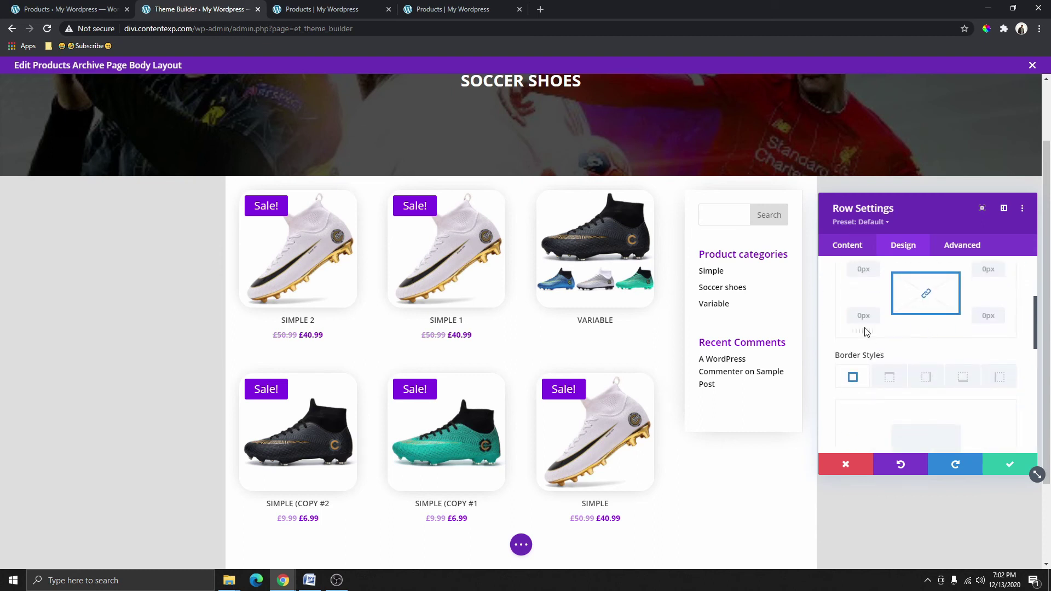
{"action": "left_click_drag", "start_coordinate": [864, 330], "coordinate": [872, 329]}
{"action": "scroll", "coordinate": [378, 272], "scroll_direction": "down", "scroll_amount": 2}
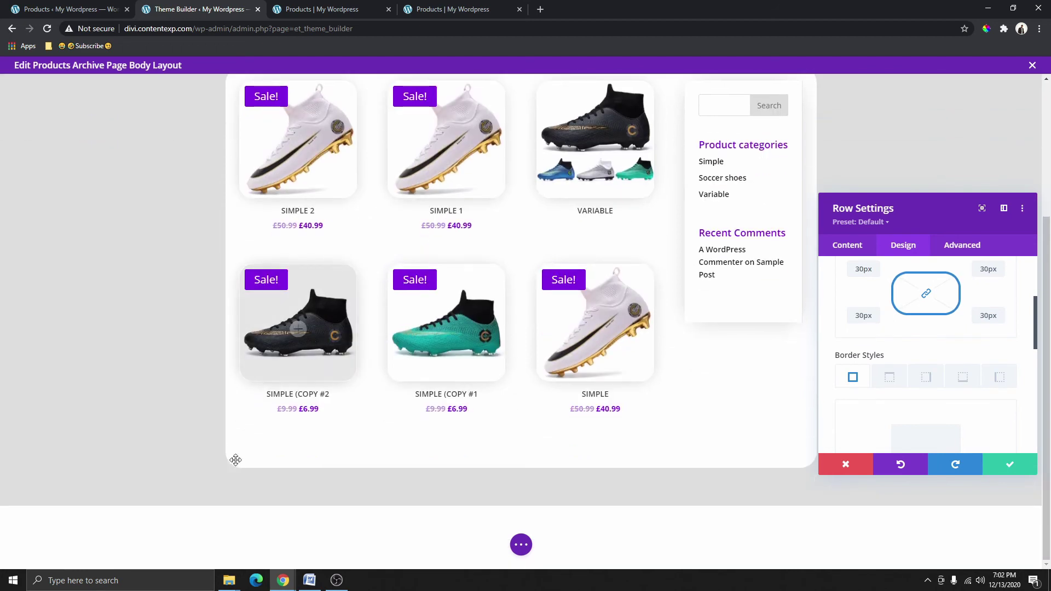
{"action": "scroll", "coordinate": [672, 421], "scroll_direction": "up", "scroll_amount": 1}
{"action": "scroll", "coordinate": [672, 421], "scroll_direction": "up", "scroll_amount": 3}
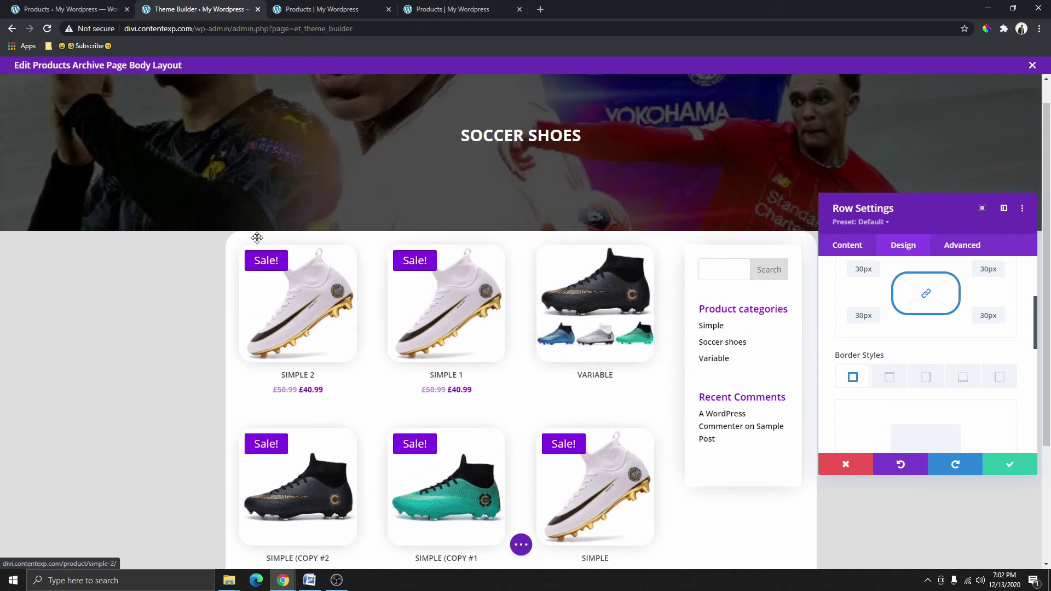
{"action": "scroll", "coordinate": [274, 328], "scroll_direction": "up", "scroll_amount": 1}
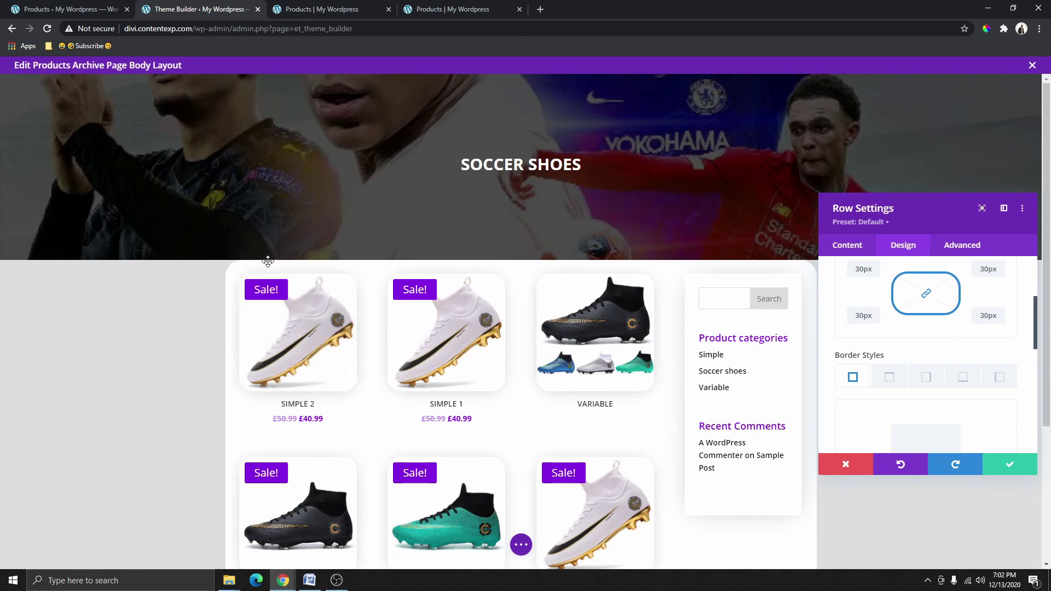
- Give the product row a top margin of 67px and save the row settings
{"action": "left_click", "coordinate": [847, 245]}
{"action": "left_click", "coordinate": [910, 245]}
{"action": "scroll", "coordinate": [887, 331], "scroll_direction": "down", "scroll_amount": 2}
{"action": "scroll", "coordinate": [883, 326], "scroll_direction": "up", "scroll_amount": 2}
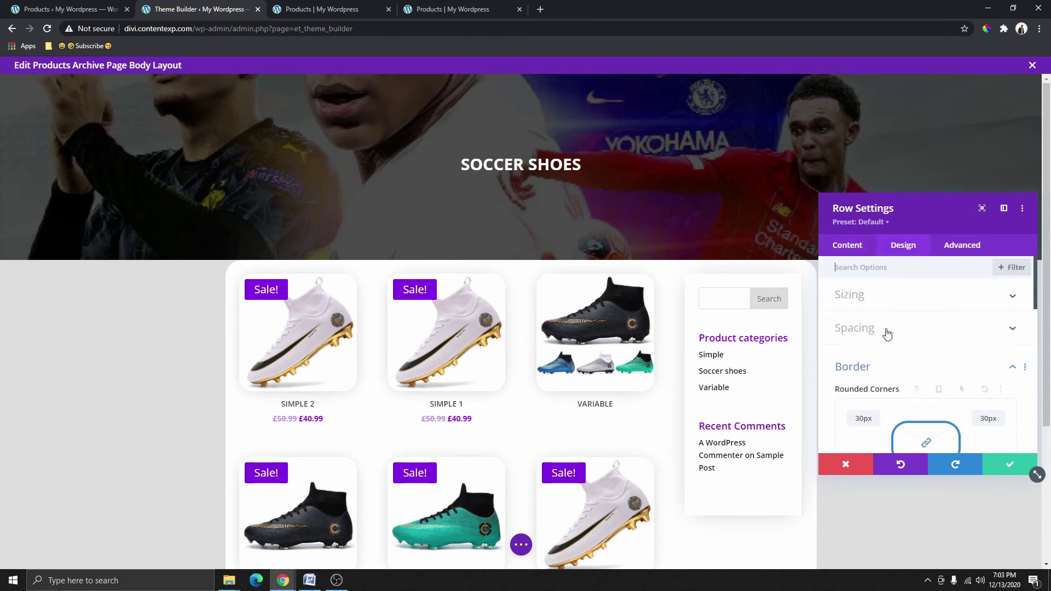
{"action": "left_click", "coordinate": [878, 328]}
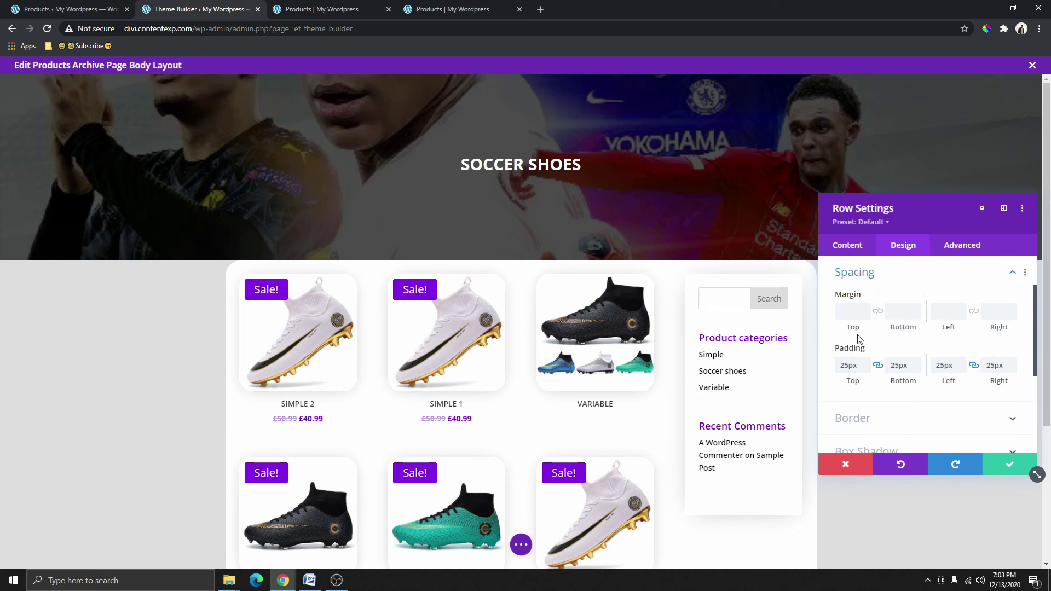
{"action": "left_click_drag", "start_coordinate": [850, 329], "coordinate": [906, 341]}
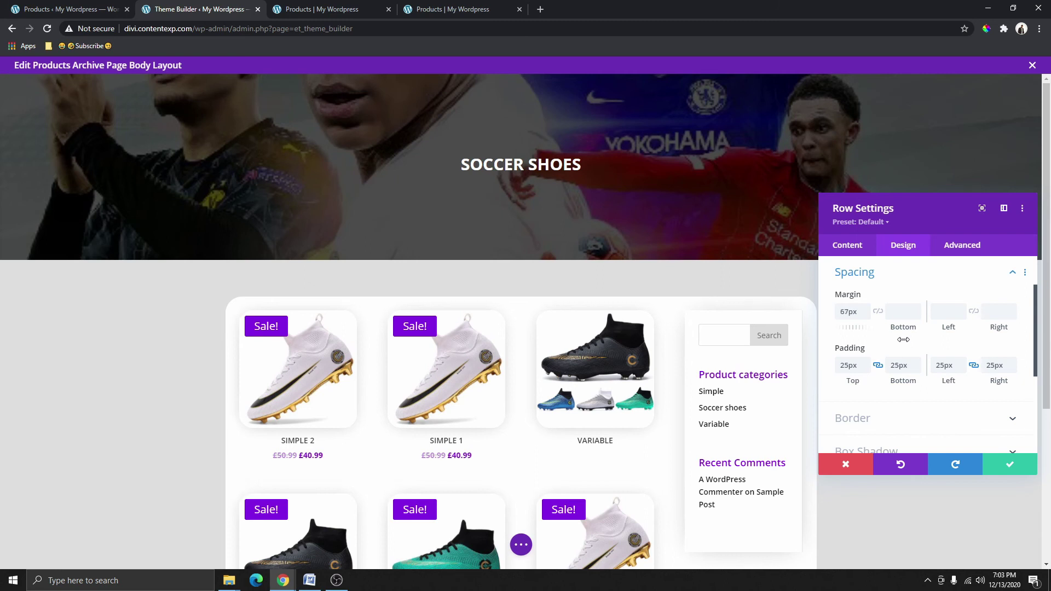
{"action": "left_click", "coordinate": [1020, 472]}
{"action": "scroll", "coordinate": [966, 432], "scroll_direction": "down", "scroll_amount": 4}
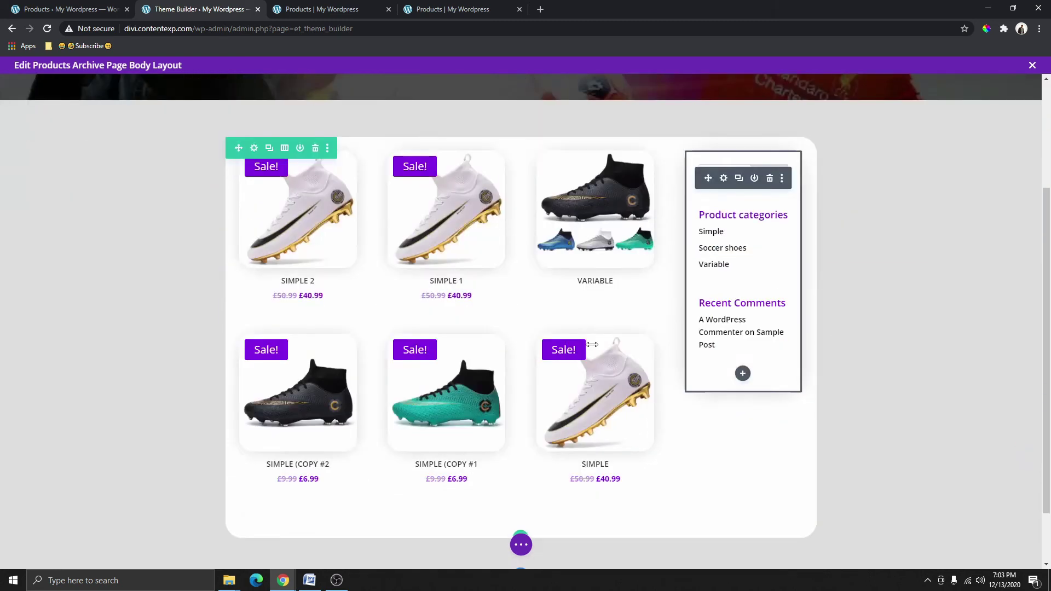
{"action": "scroll", "coordinate": [713, 399], "scroll_direction": "up", "scroll_amount": 4}
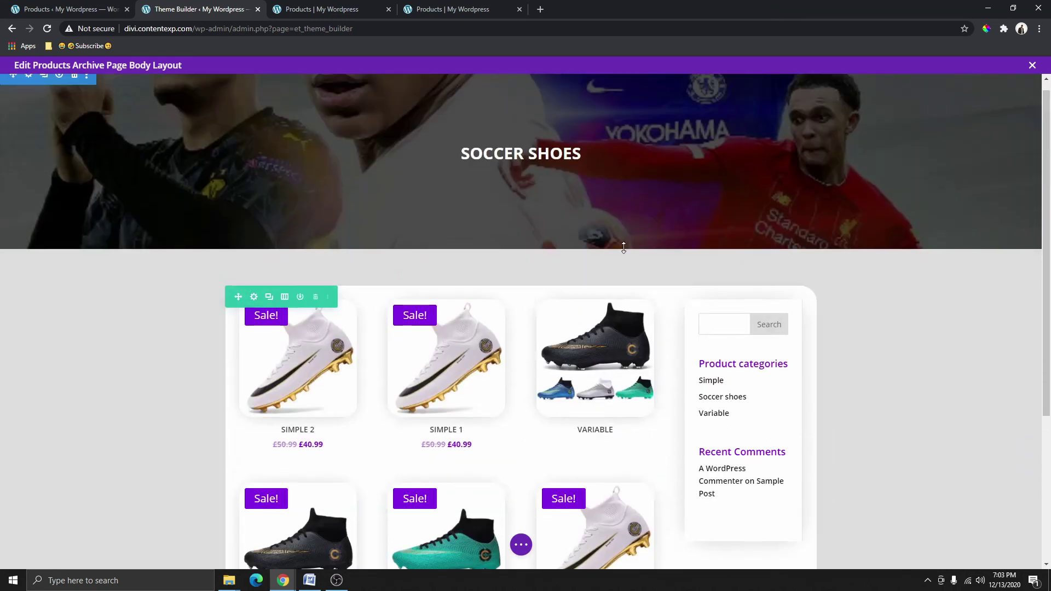
- Compare the template layout with the default and finished shop pages, examining how the product row sits against the banner
{"action": "left_click", "coordinate": [335, 9]}
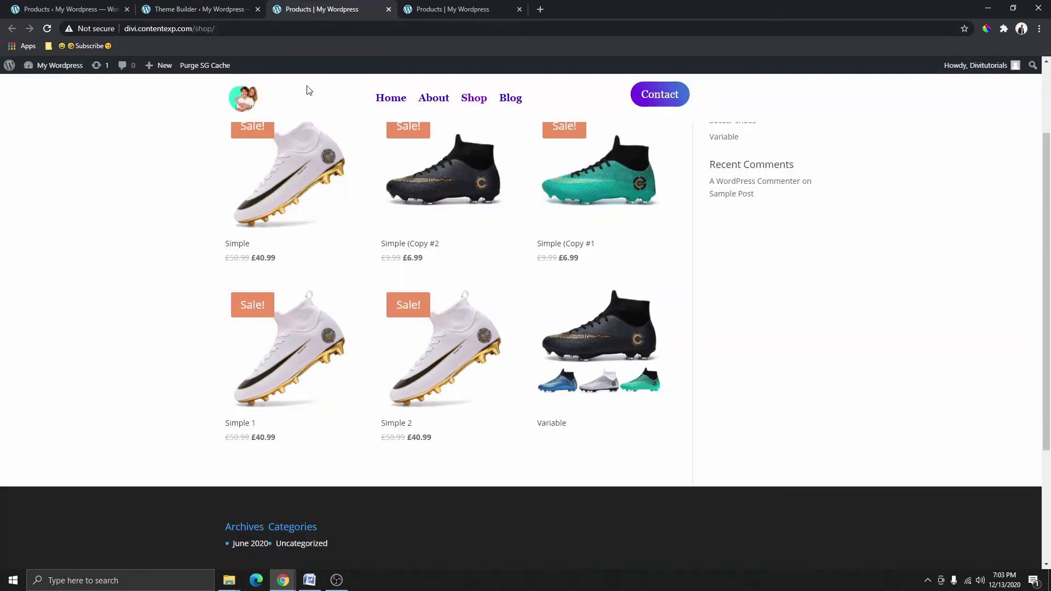
{"action": "left_click", "coordinate": [420, 11]}
{"action": "scroll", "coordinate": [518, 270], "scroll_direction": "up", "scroll_amount": 4}
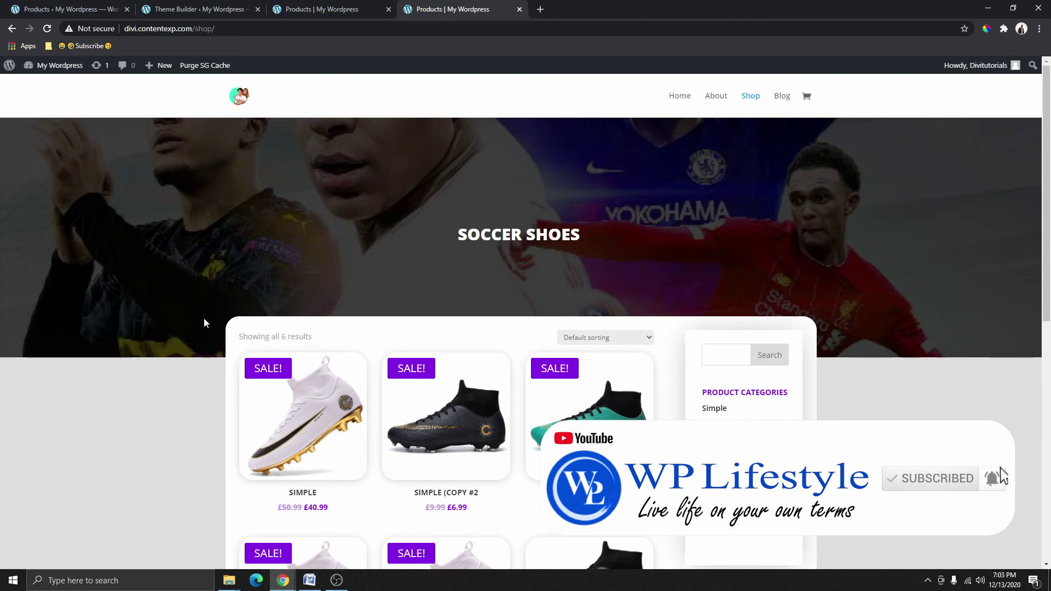
{"action": "scroll", "coordinate": [637, 303], "scroll_direction": "down", "scroll_amount": 3}
{"action": "scroll", "coordinate": [526, 328], "scroll_direction": "down", "scroll_amount": 2}
{"action": "scroll", "coordinate": [525, 329], "scroll_direction": "up", "scroll_amount": 2}
{"action": "left_click", "coordinate": [318, 7]}
{"action": "left_click", "coordinate": [193, 9]}
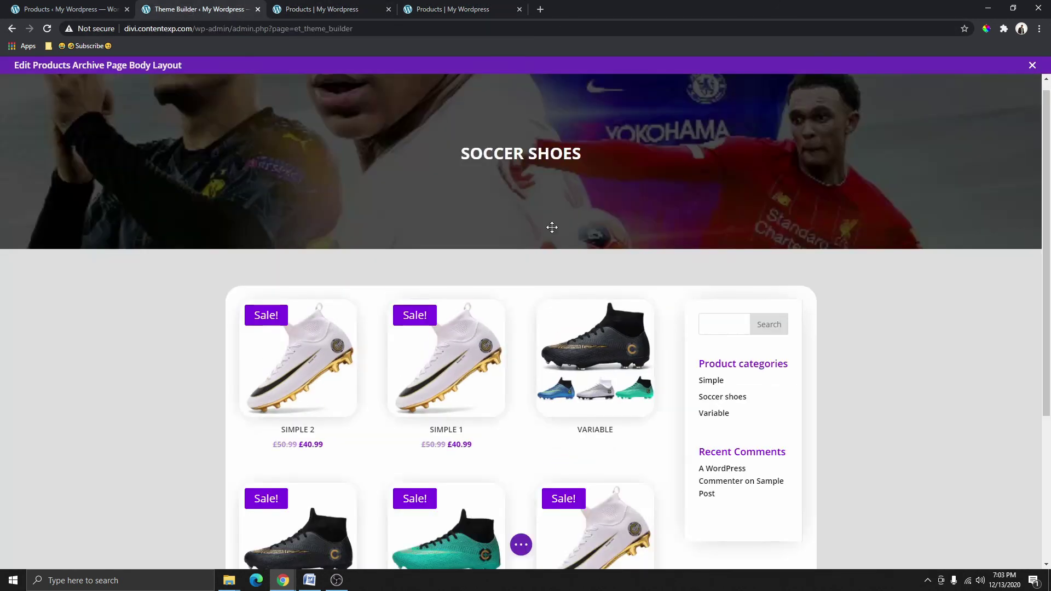
{"action": "scroll", "coordinate": [512, 274], "scroll_direction": "down", "scroll_amount": 2}
{"action": "scroll", "coordinate": [748, 200], "scroll_direction": "down", "scroll_amount": 2}
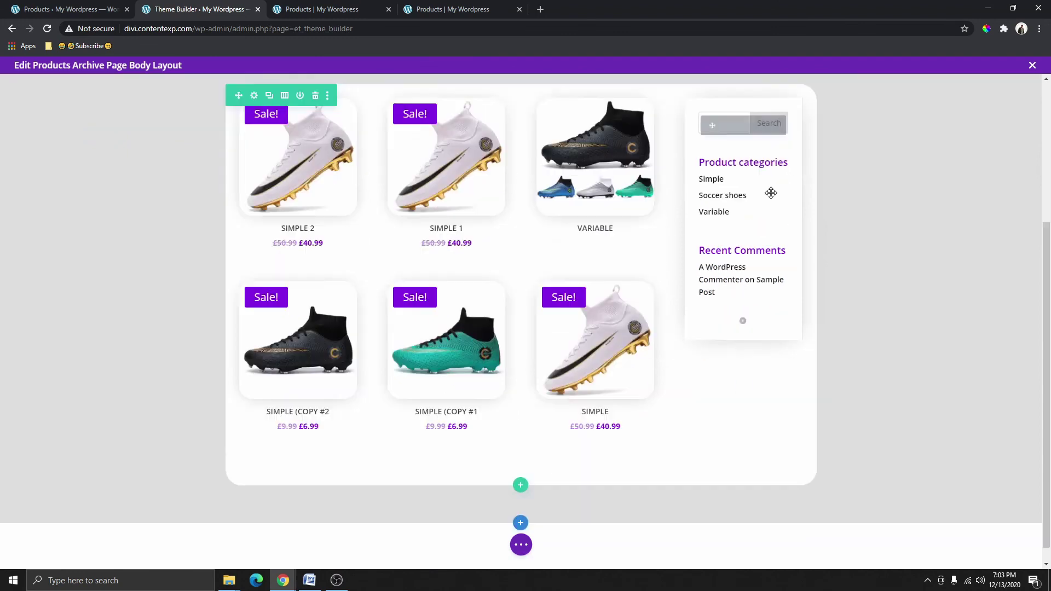
{"action": "scroll", "coordinate": [638, 429], "scroll_direction": "up", "scroll_amount": 3}
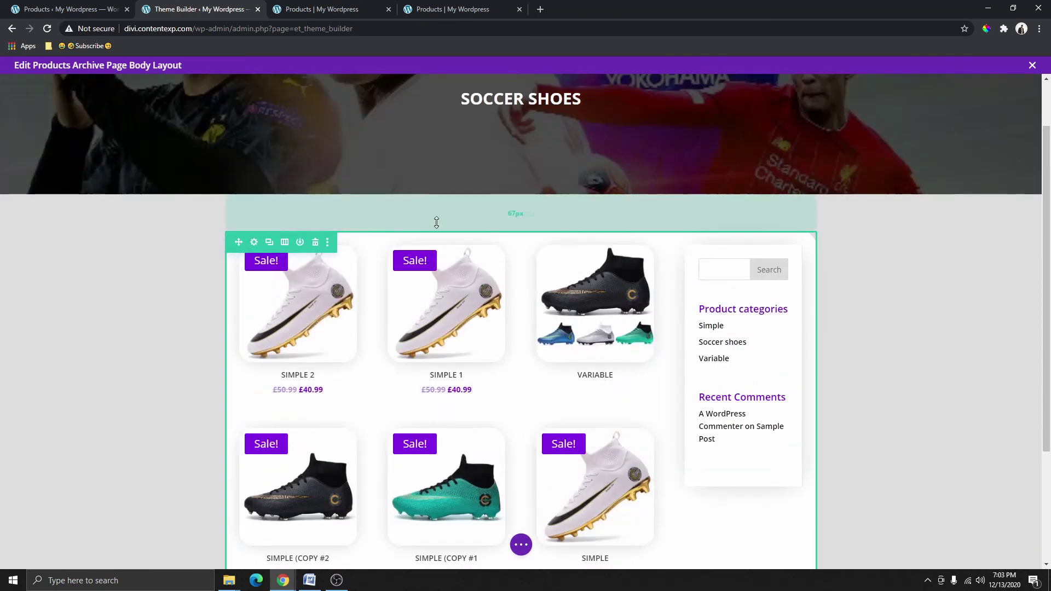
- Set the product row's top margin to -60px so it overlaps the Soccer Shoes banner, and save the row settings
{"action": "left_click_drag", "start_coordinate": [486, 213], "coordinate": [492, 237]}
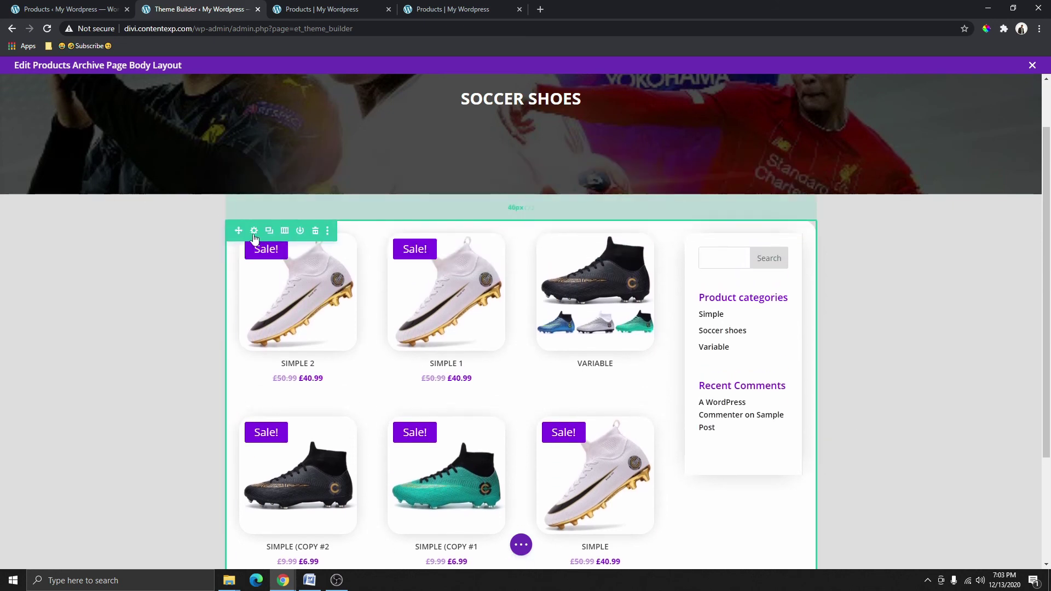
{"action": "left_click", "coordinate": [253, 231]}
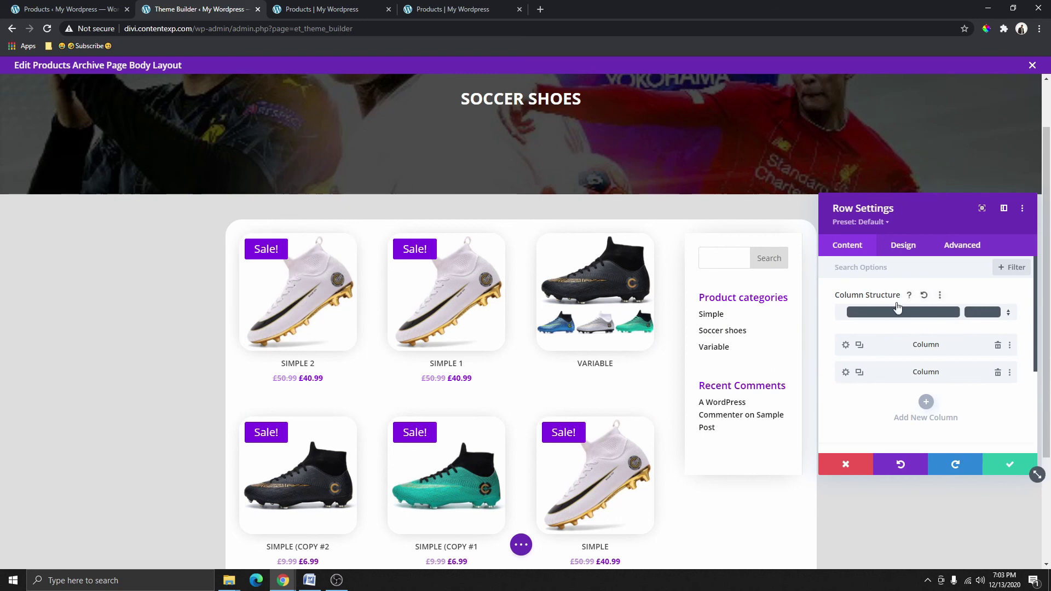
{"action": "left_click", "coordinate": [903, 247]}
{"action": "left_click", "coordinate": [883, 330]}
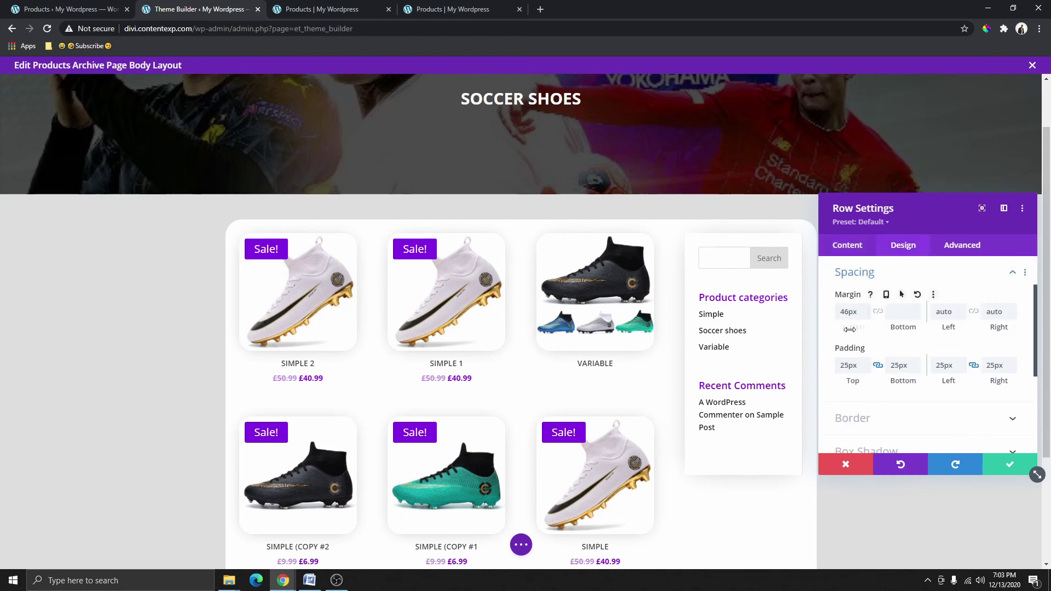
{"action": "left_click_drag", "start_coordinate": [850, 328], "coordinate": [763, 312]}
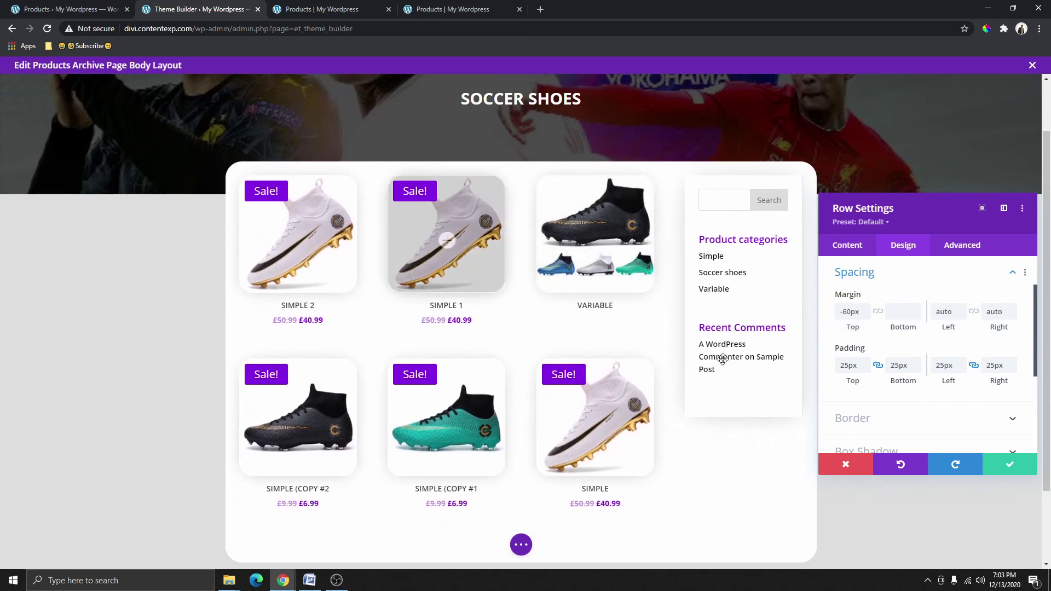
{"action": "left_click", "coordinate": [1031, 471]}
{"action": "scroll", "coordinate": [801, 396], "scroll_direction": "up", "scroll_amount": 1}
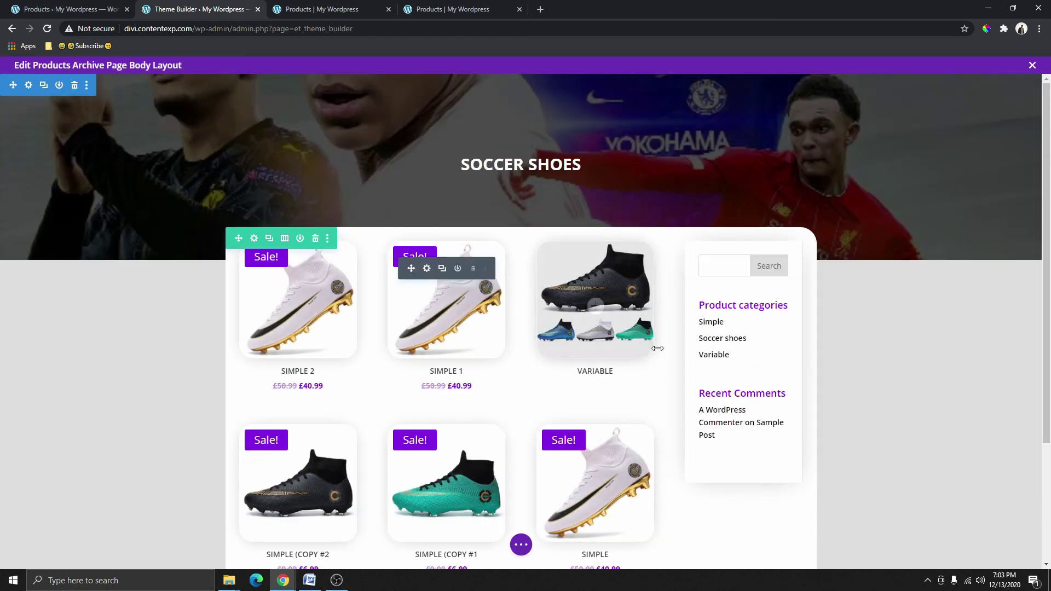
{"action": "scroll", "coordinate": [466, 274], "scroll_direction": "down", "scroll_amount": 3}
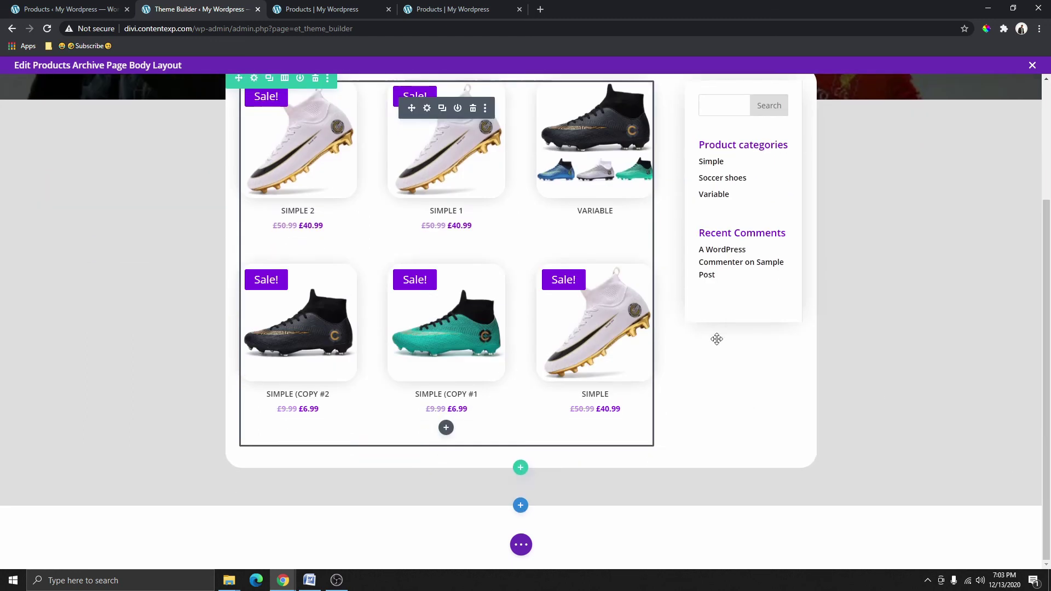
- Save the Products Archive Page body layout, close the layout editor and save the Theme Builder changes
{"action": "left_click", "coordinate": [521, 545]}
{"action": "scroll", "coordinate": [668, 474], "scroll_direction": "up", "scroll_amount": 3}
{"action": "scroll", "coordinate": [817, 314], "scroll_direction": "down", "scroll_amount": 2}
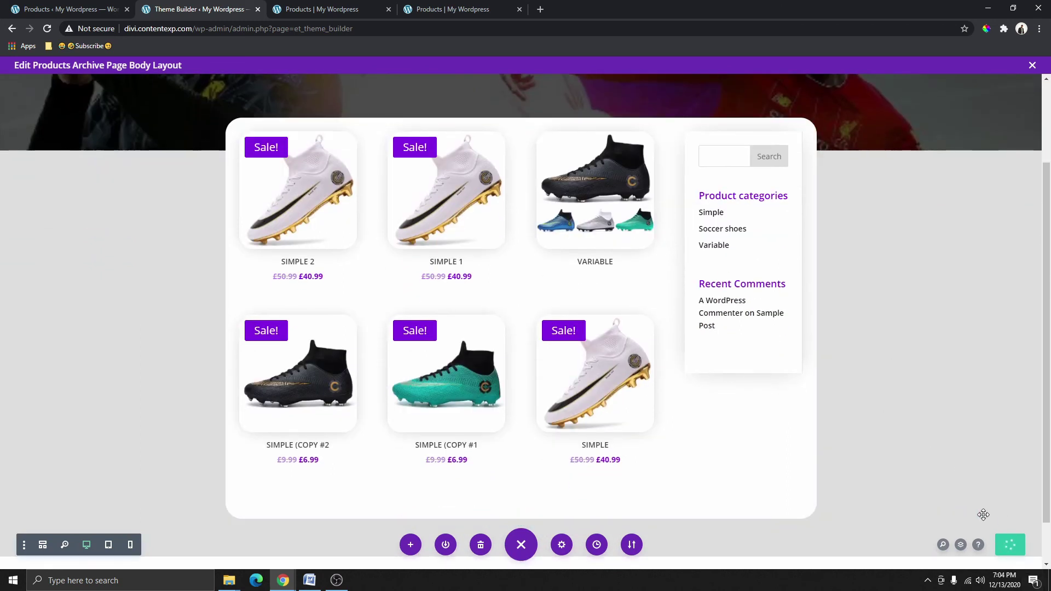
{"action": "scroll", "coordinate": [996, 367], "scroll_direction": "up", "scroll_amount": 2}
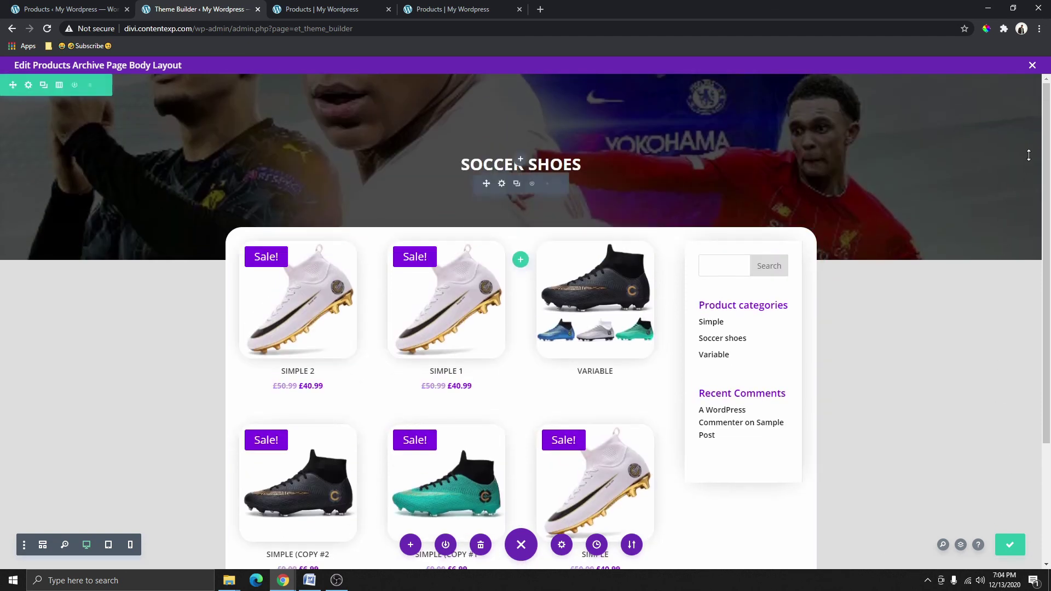
{"action": "left_click", "coordinate": [1032, 66]}
{"action": "left_click", "coordinate": [159, 104]}
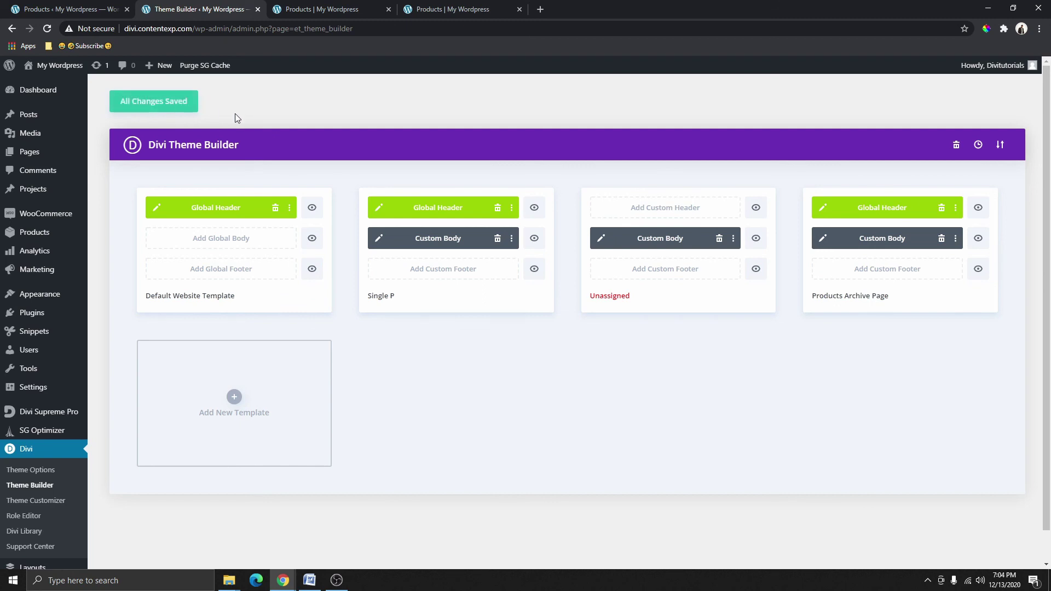
- Reload the live shop page, examine its banner, product grid and sidebar, and open the Simple product category page
{"action": "left_click", "coordinate": [365, 9]}
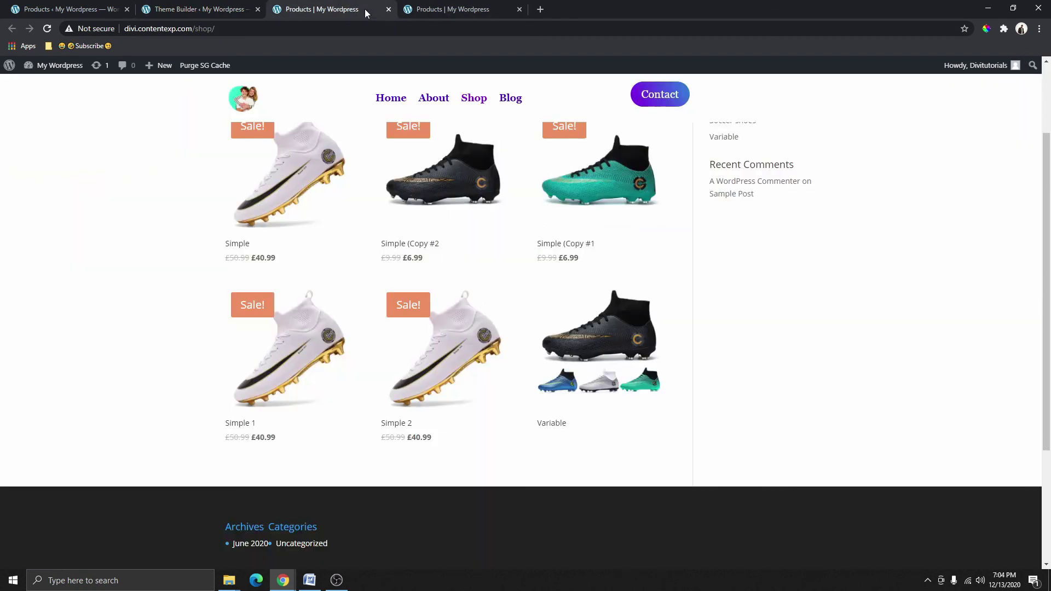
{"action": "key", "text": "F5"}
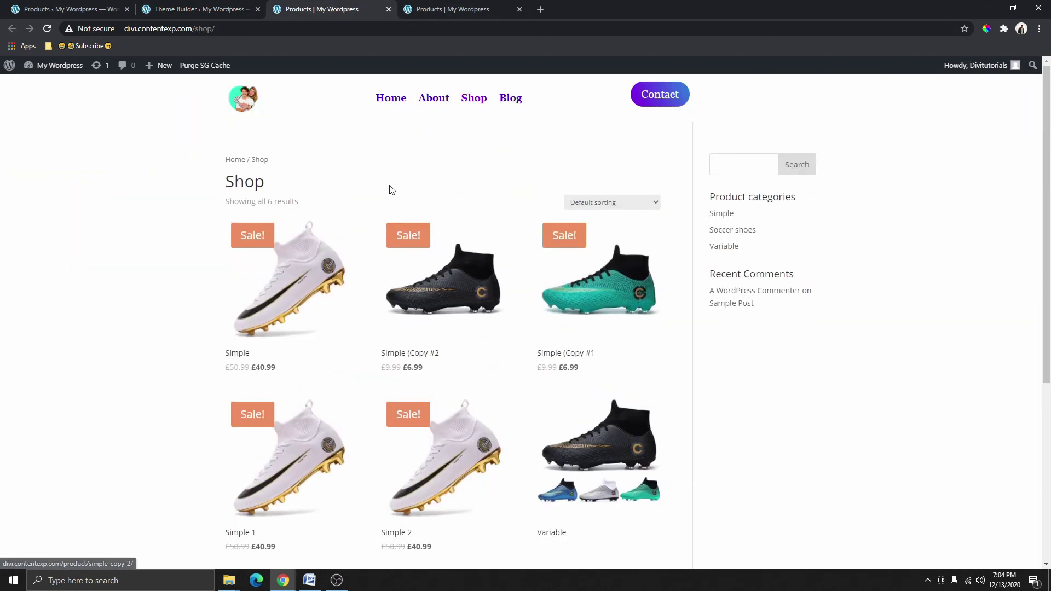
{"action": "left_click", "coordinate": [47, 30]}
{"action": "scroll", "coordinate": [504, 317], "scroll_direction": "down", "scroll_amount": 4}
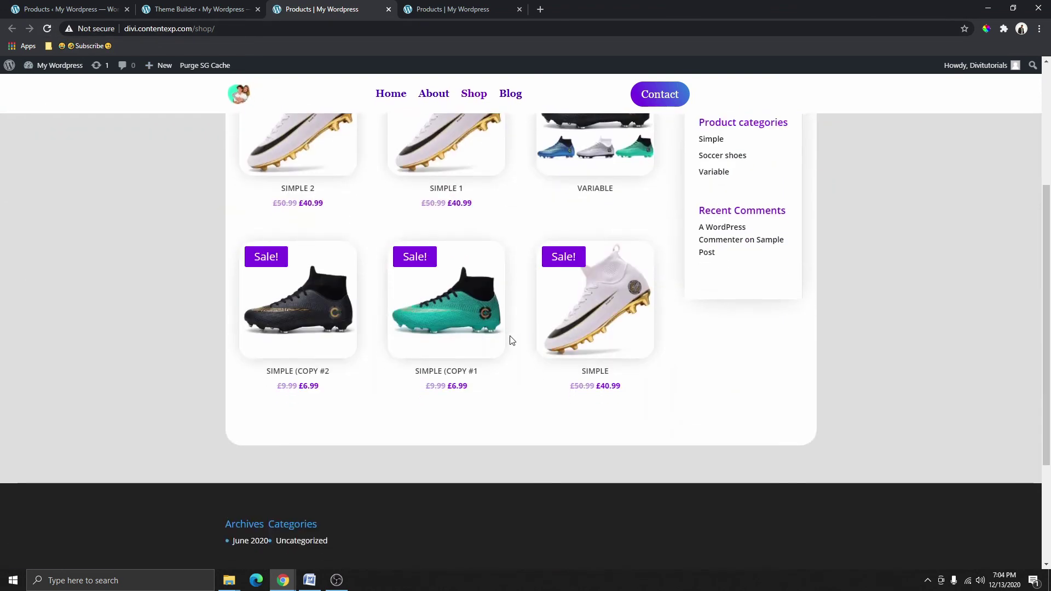
{"action": "scroll", "coordinate": [438, 372], "scroll_direction": "up", "scroll_amount": 3}
{"action": "scroll", "coordinate": [619, 280], "scroll_direction": "down", "scroll_amount": 5}
{"action": "scroll", "coordinate": [613, 301], "scroll_direction": "up", "scroll_amount": 5}
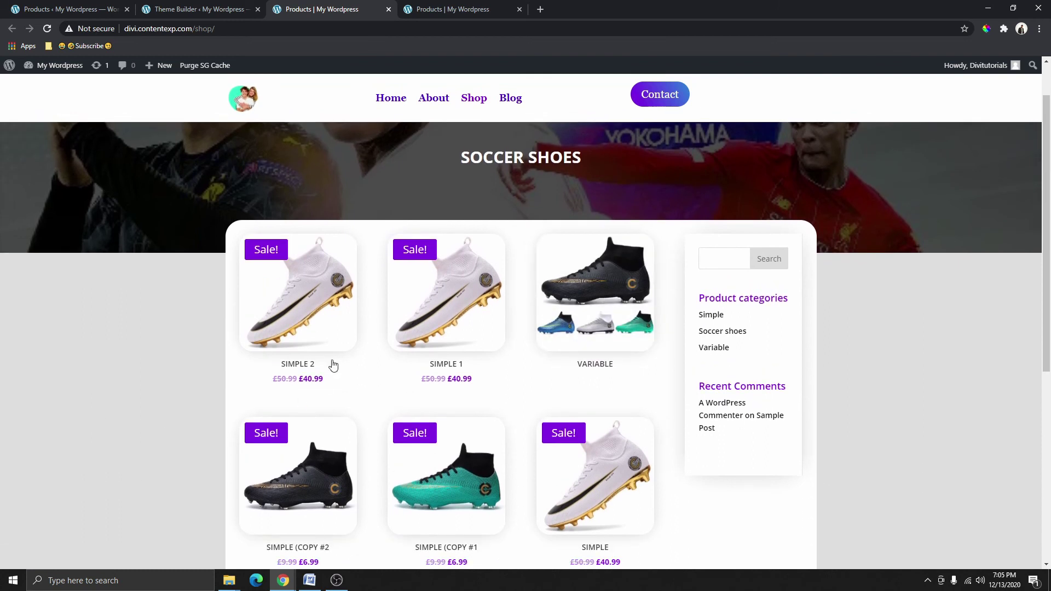
{"action": "scroll", "coordinate": [323, 351], "scroll_direction": "down", "scroll_amount": 4}
{"action": "scroll", "coordinate": [597, 296], "scroll_direction": "up", "scroll_amount": 4}
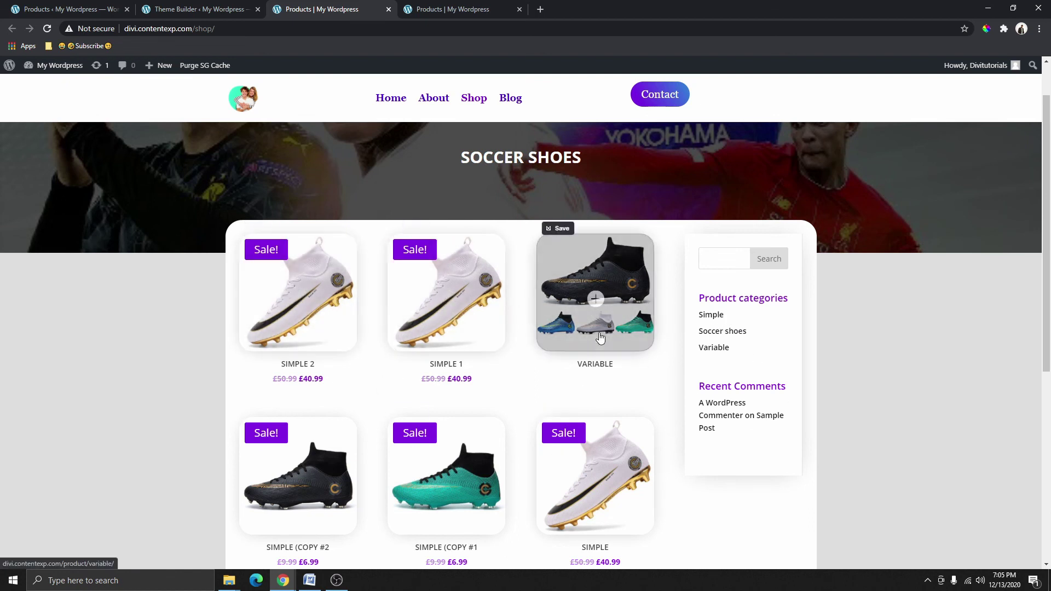
{"action": "scroll", "coordinate": [499, 206], "scroll_direction": "down", "scroll_amount": 3}
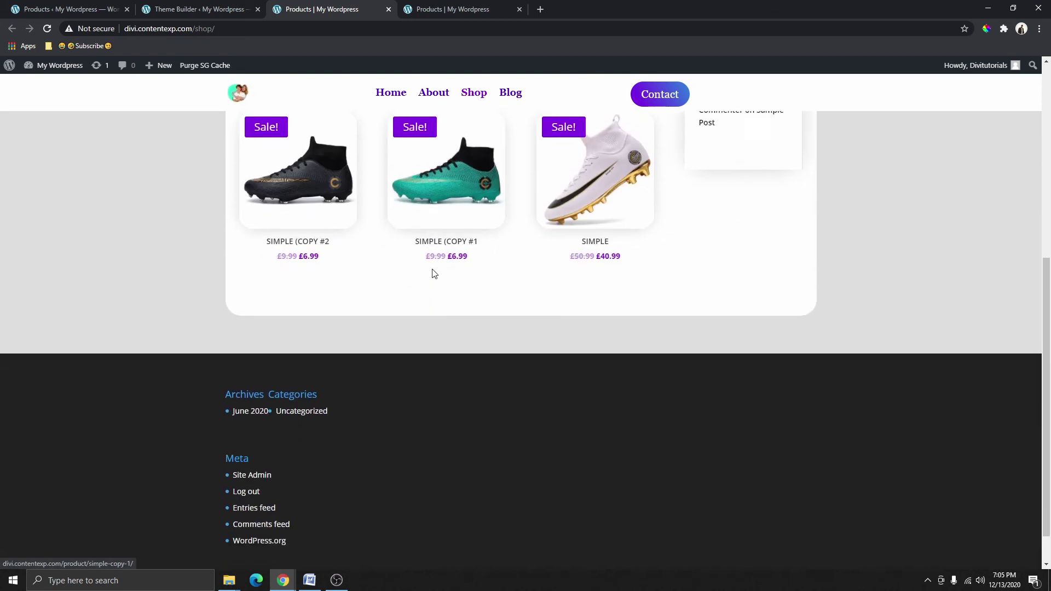
{"action": "scroll", "coordinate": [377, 255], "scroll_direction": "up", "scroll_amount": 4}
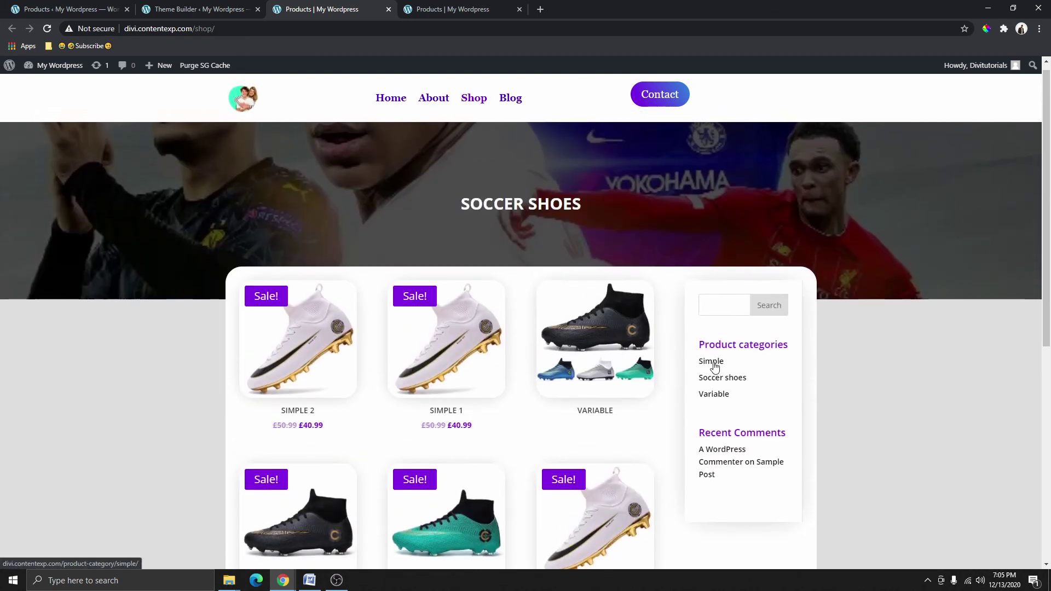
{"action": "left_click", "coordinate": [712, 362]}
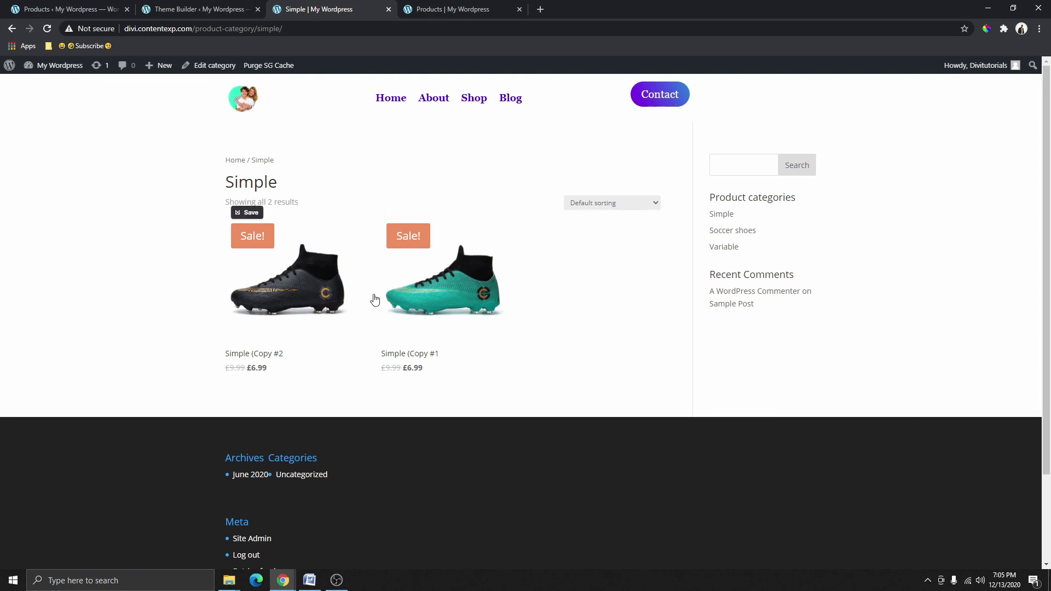
- Assign the Products Archive Page template to All Product Category Pages as well, and save the Theme Builder changes
{"action": "left_click", "coordinate": [202, 10]}
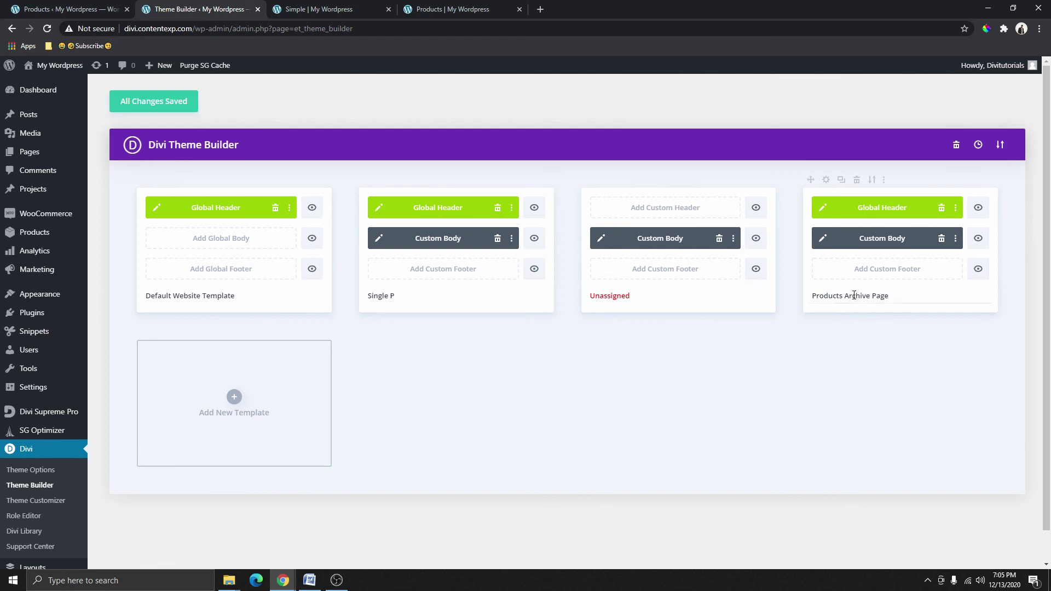
{"action": "left_click", "coordinate": [826, 180]}
{"action": "scroll", "coordinate": [885, 429], "scroll_direction": "down", "scroll_amount": 7}
{"action": "scroll", "coordinate": [887, 427], "scroll_direction": "down", "scroll_amount": 1}
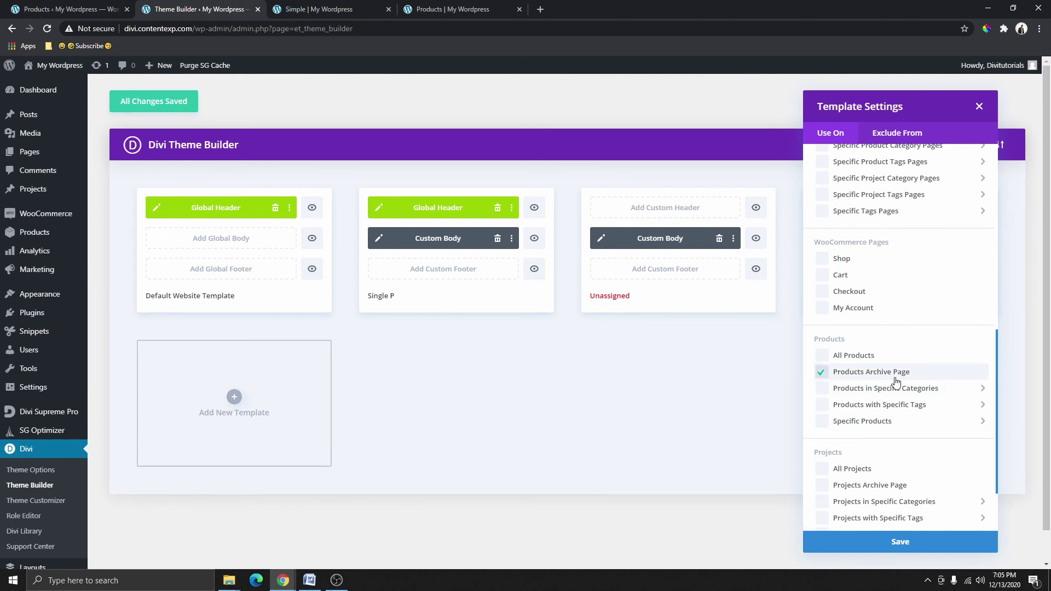
{"action": "scroll", "coordinate": [887, 361], "scroll_direction": "up", "scroll_amount": 4}
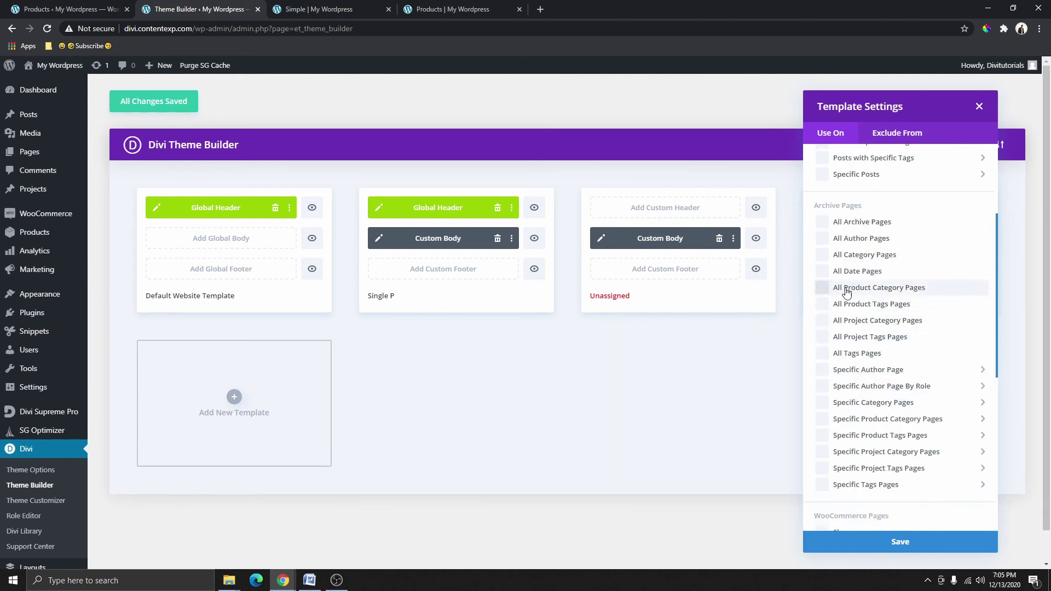
{"action": "left_click", "coordinate": [822, 287]}
{"action": "left_click", "coordinate": [900, 542]}
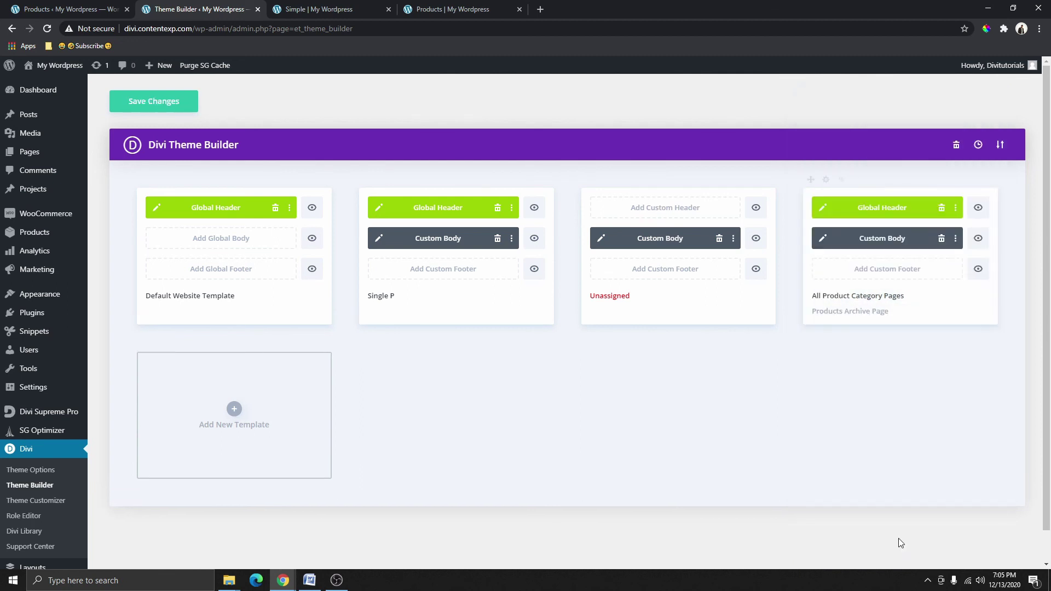
{"action": "left_click", "coordinate": [151, 101]}
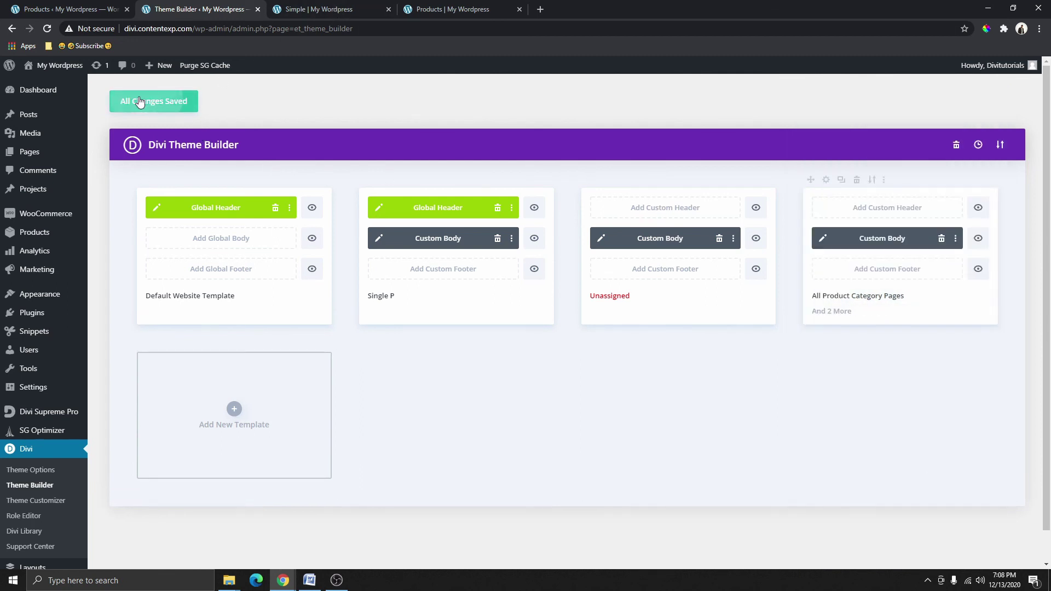
{"action": "left_click", "coordinate": [141, 101]}
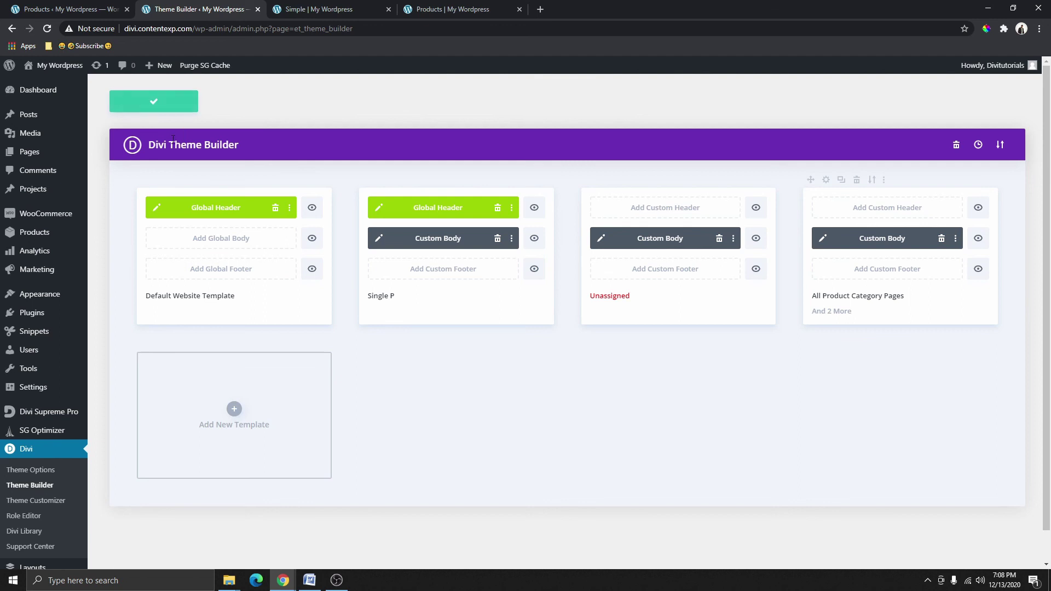
- Open the Variable and Soccer shoes category pages on the live site and examine how the template is applied
{"action": "left_click", "coordinate": [317, 14]}
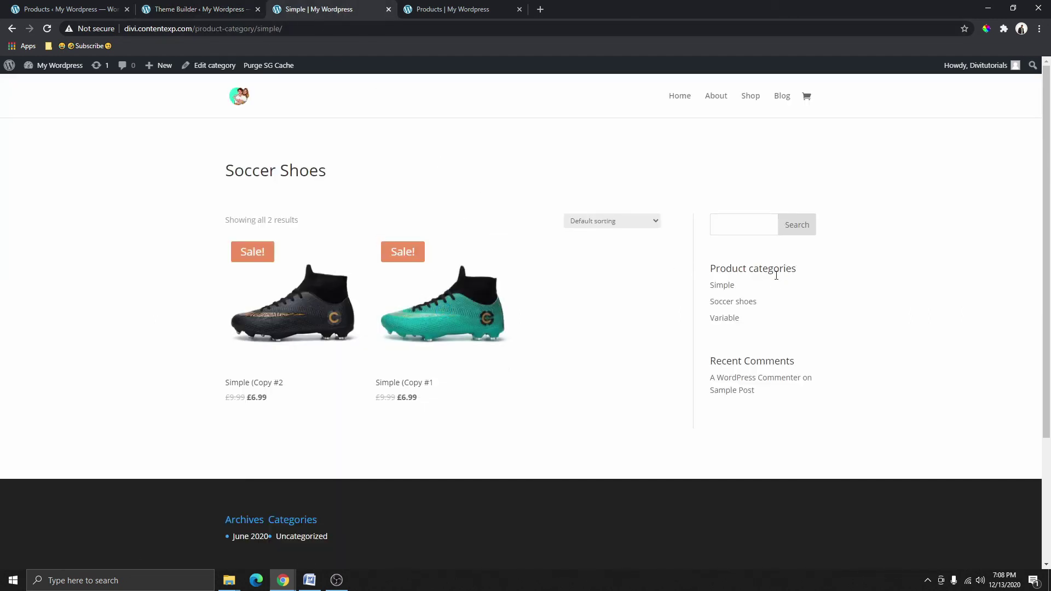
{"action": "left_click", "coordinate": [728, 322]}
{"action": "scroll", "coordinate": [493, 262], "scroll_direction": "down", "scroll_amount": 4}
{"action": "scroll", "coordinate": [556, 267], "scroll_direction": "up", "scroll_amount": 2}
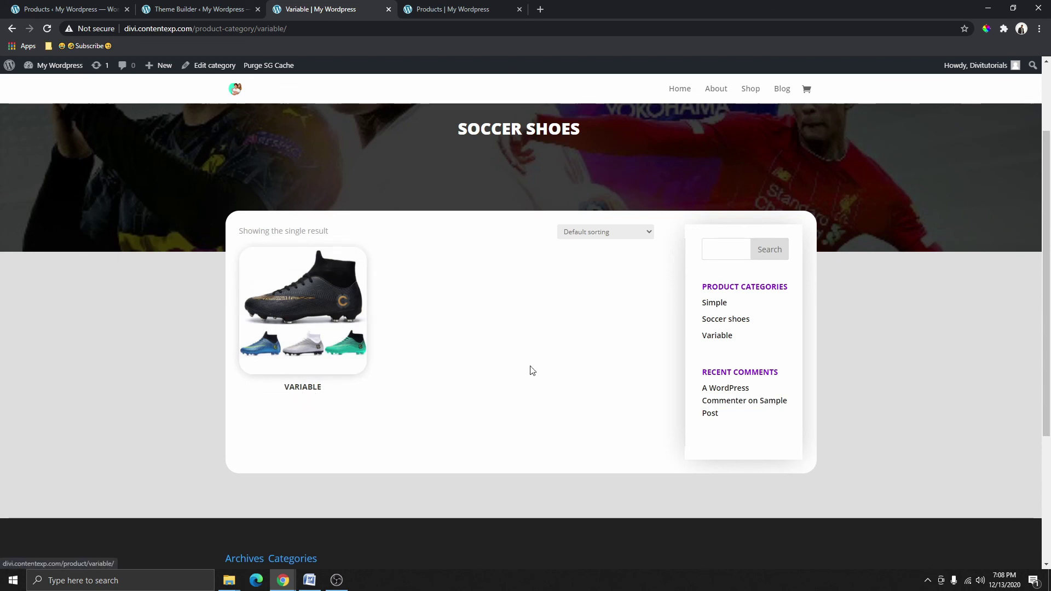
{"action": "left_click", "coordinate": [733, 321]}
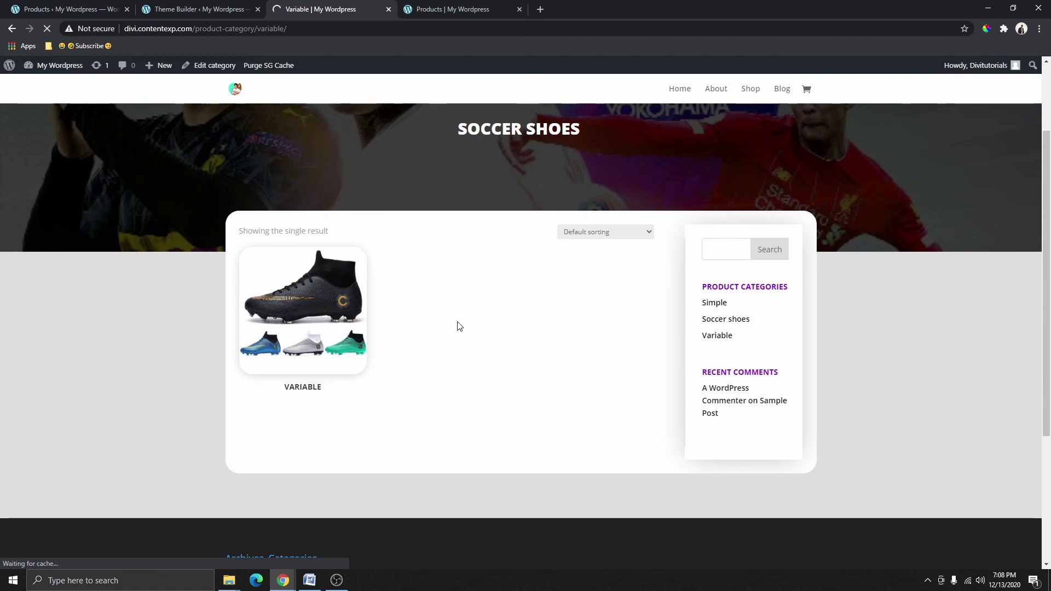
{"action": "scroll", "coordinate": [382, 284], "scroll_direction": "down", "scroll_amount": 1}
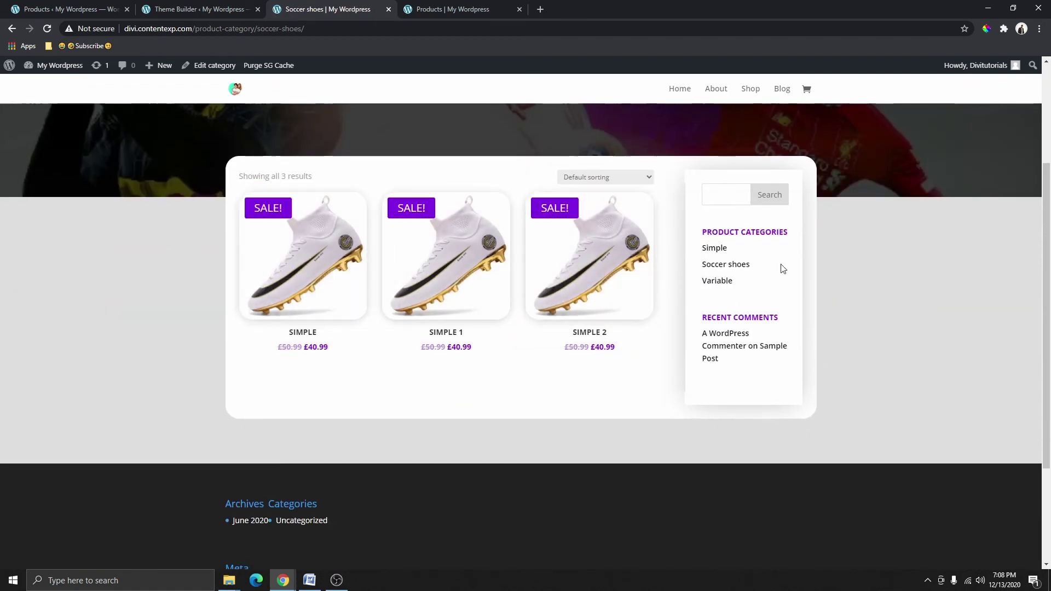
{"action": "scroll", "coordinate": [487, 317], "scroll_direction": "up", "scroll_amount": 3}
{"action": "scroll", "coordinate": [572, 301], "scroll_direction": "down", "scroll_amount": 4}
{"action": "scroll", "coordinate": [577, 321], "scroll_direction": "up", "scroll_amount": 4}
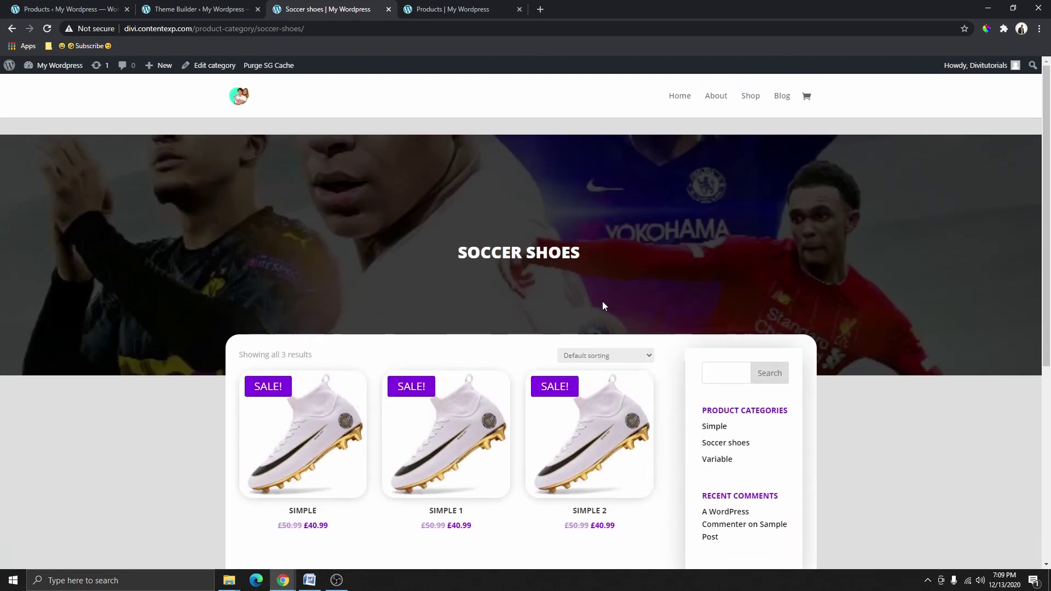